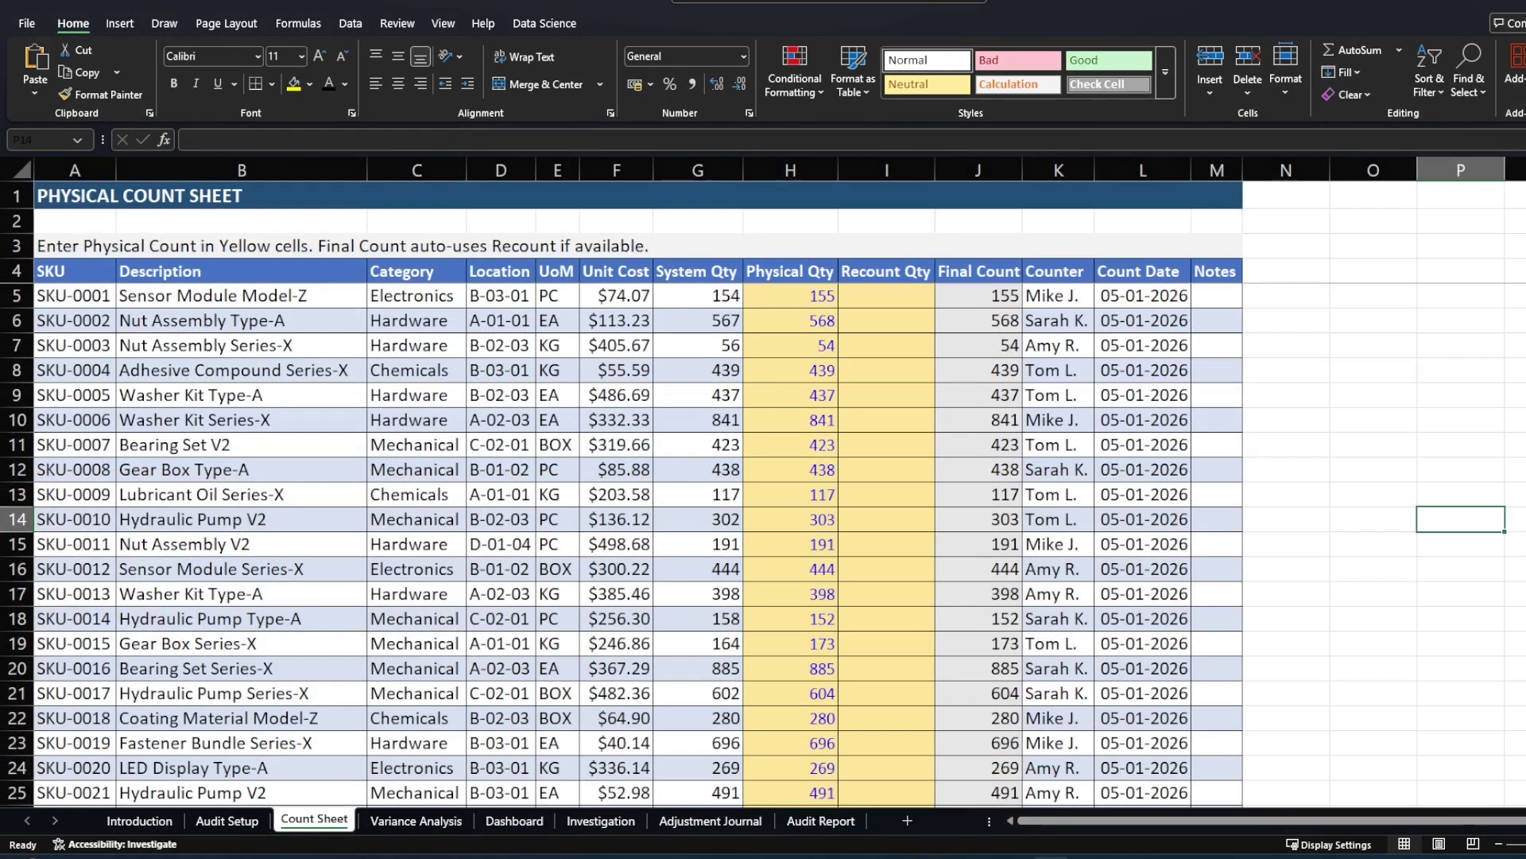
# - Review the Variance Analysis, Dashboard, Investigation, Adjustment Journal and Audit Report sheets in turn
pyautogui.click(409, 820)
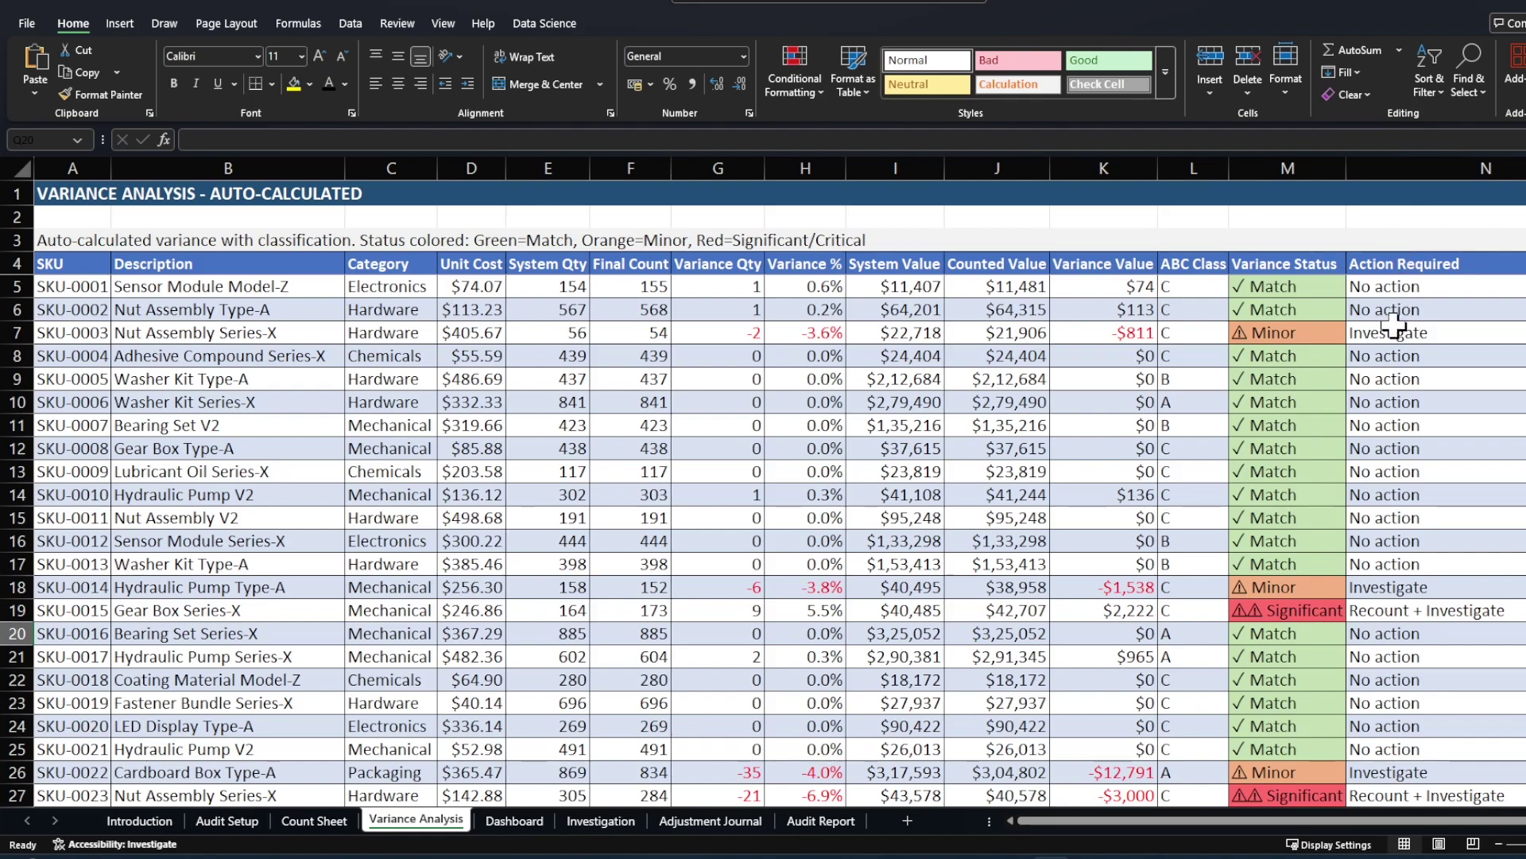
pyautogui.click(547, 821)
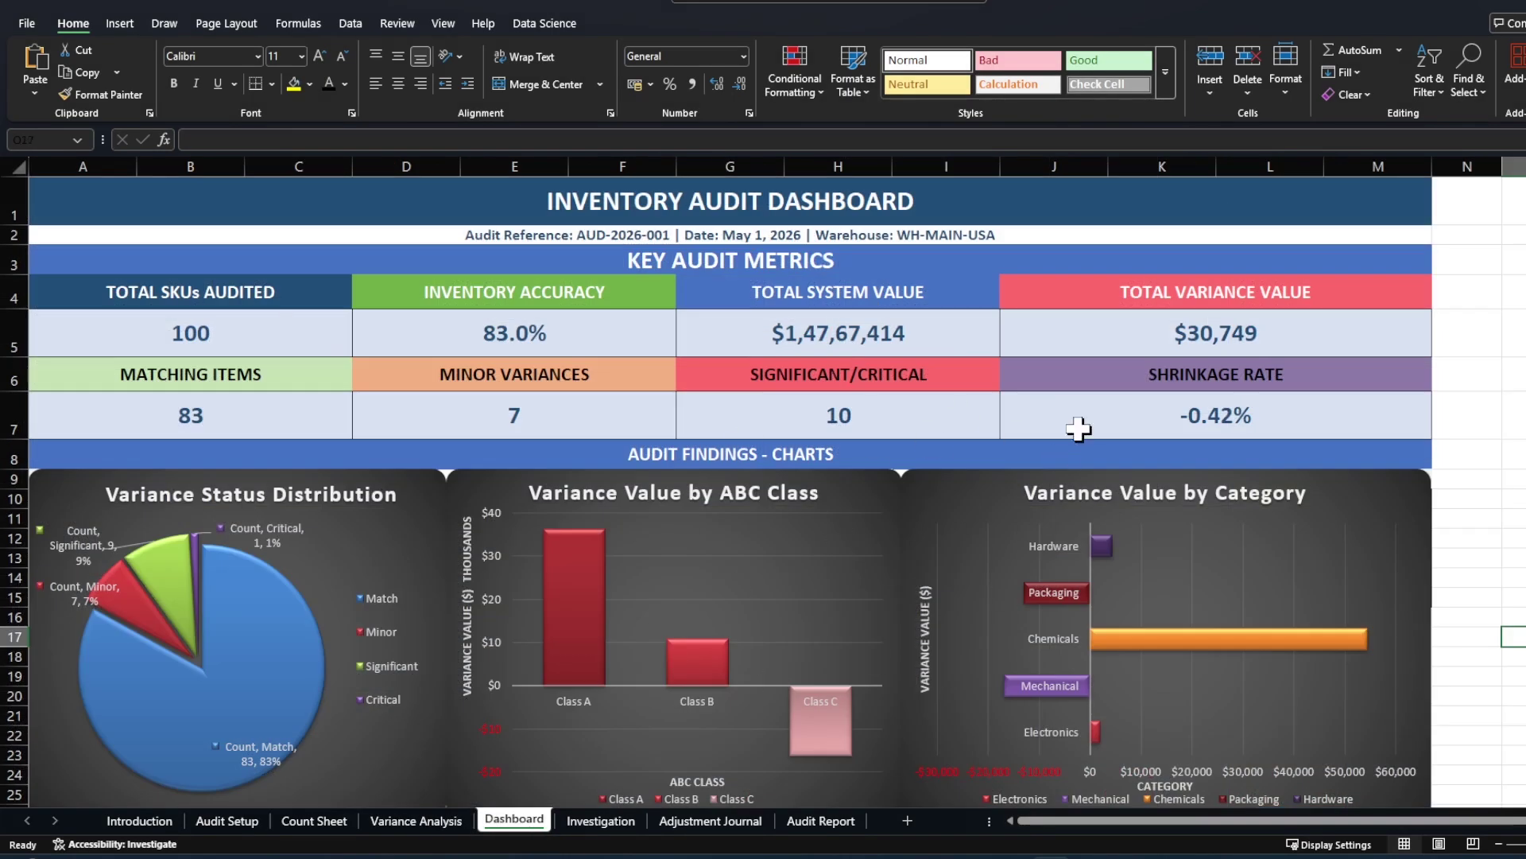
pyautogui.click(607, 822)
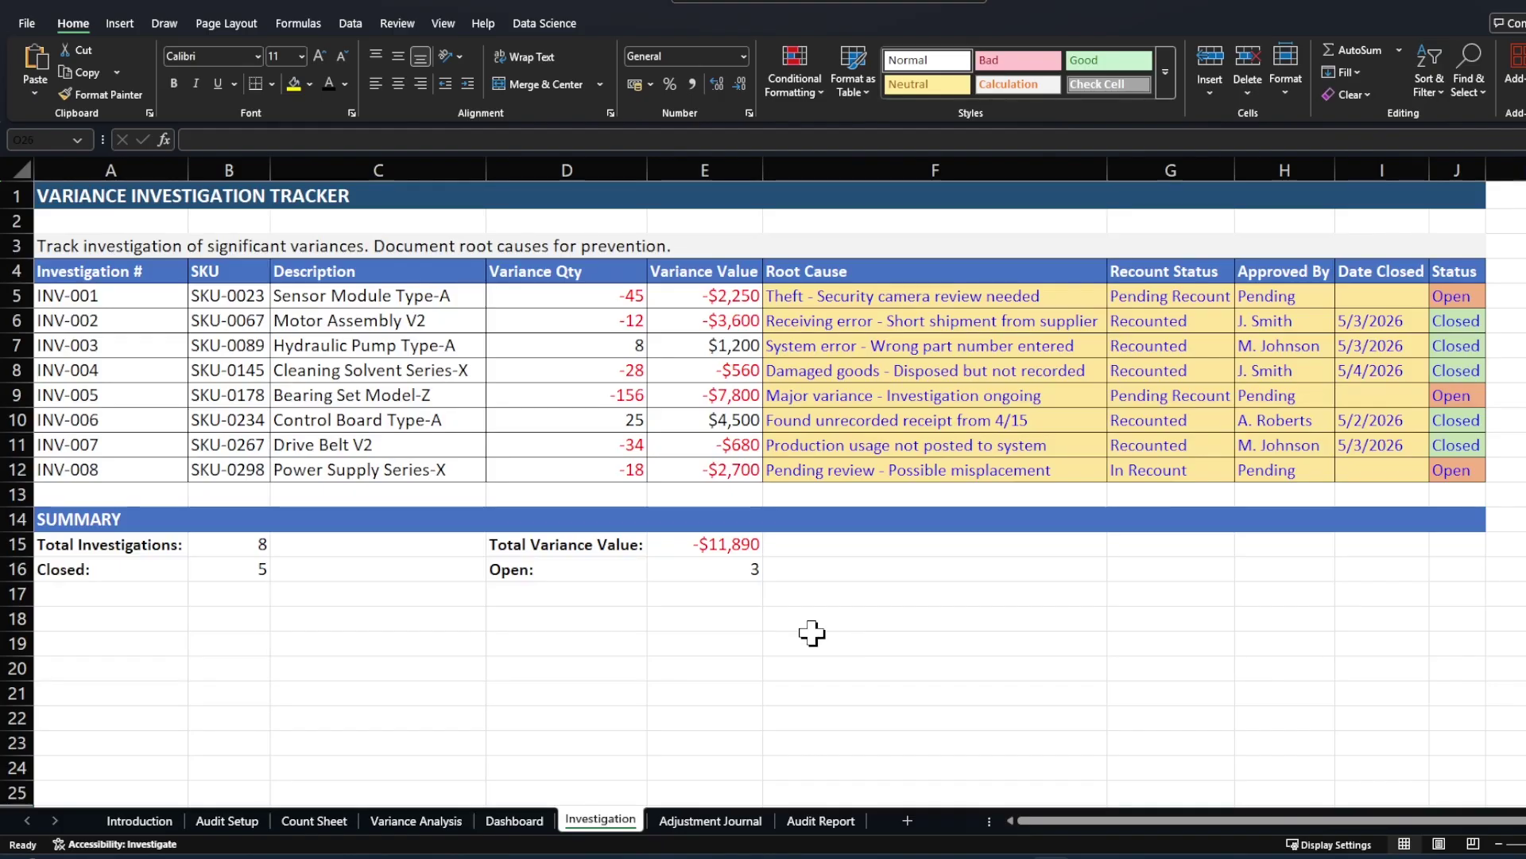
pyautogui.click(710, 820)
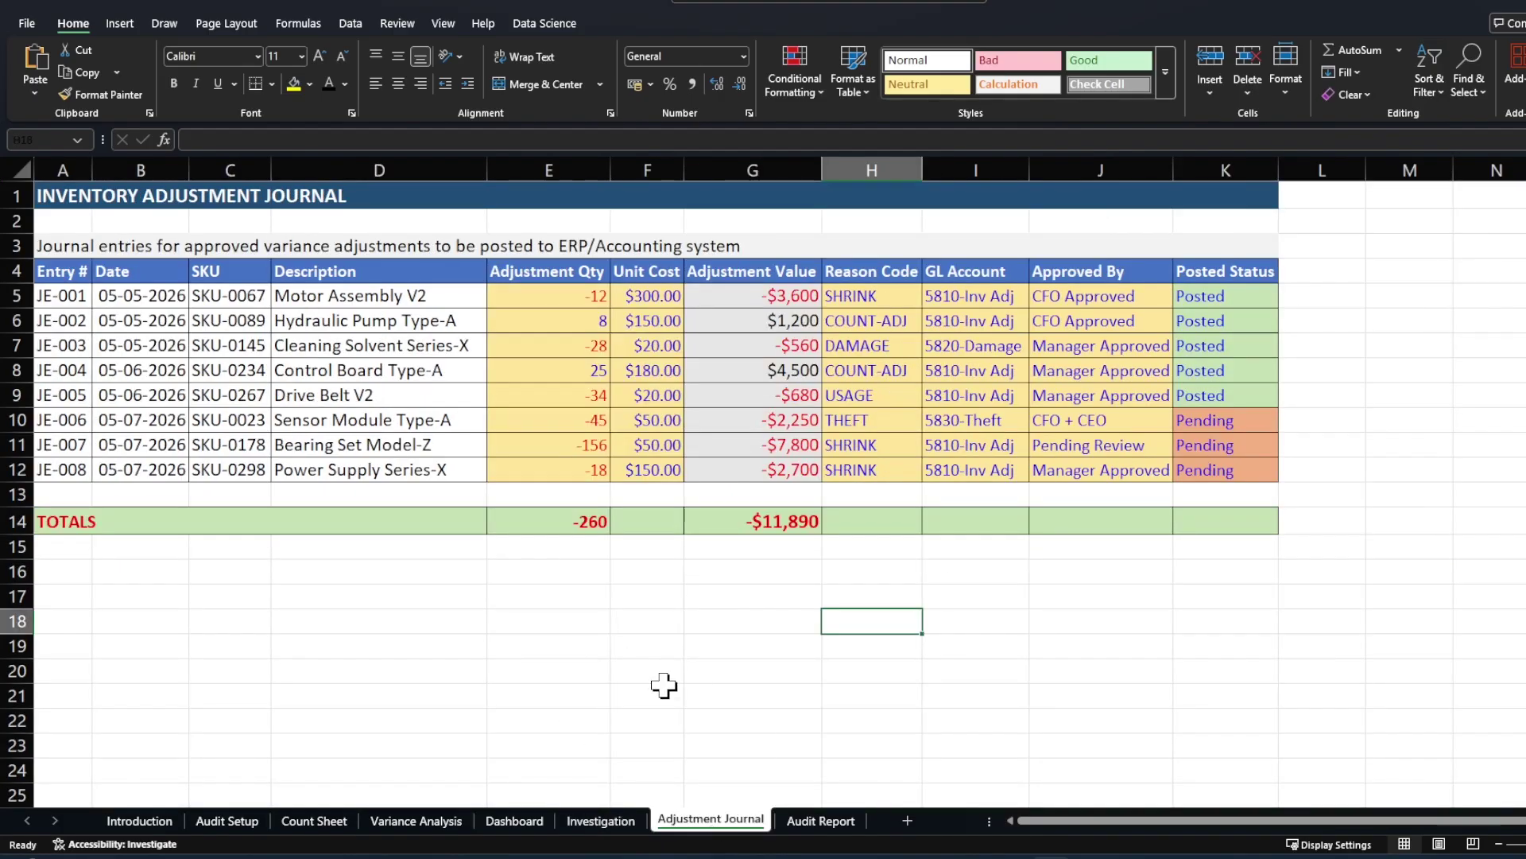
pyautogui.click(818, 822)
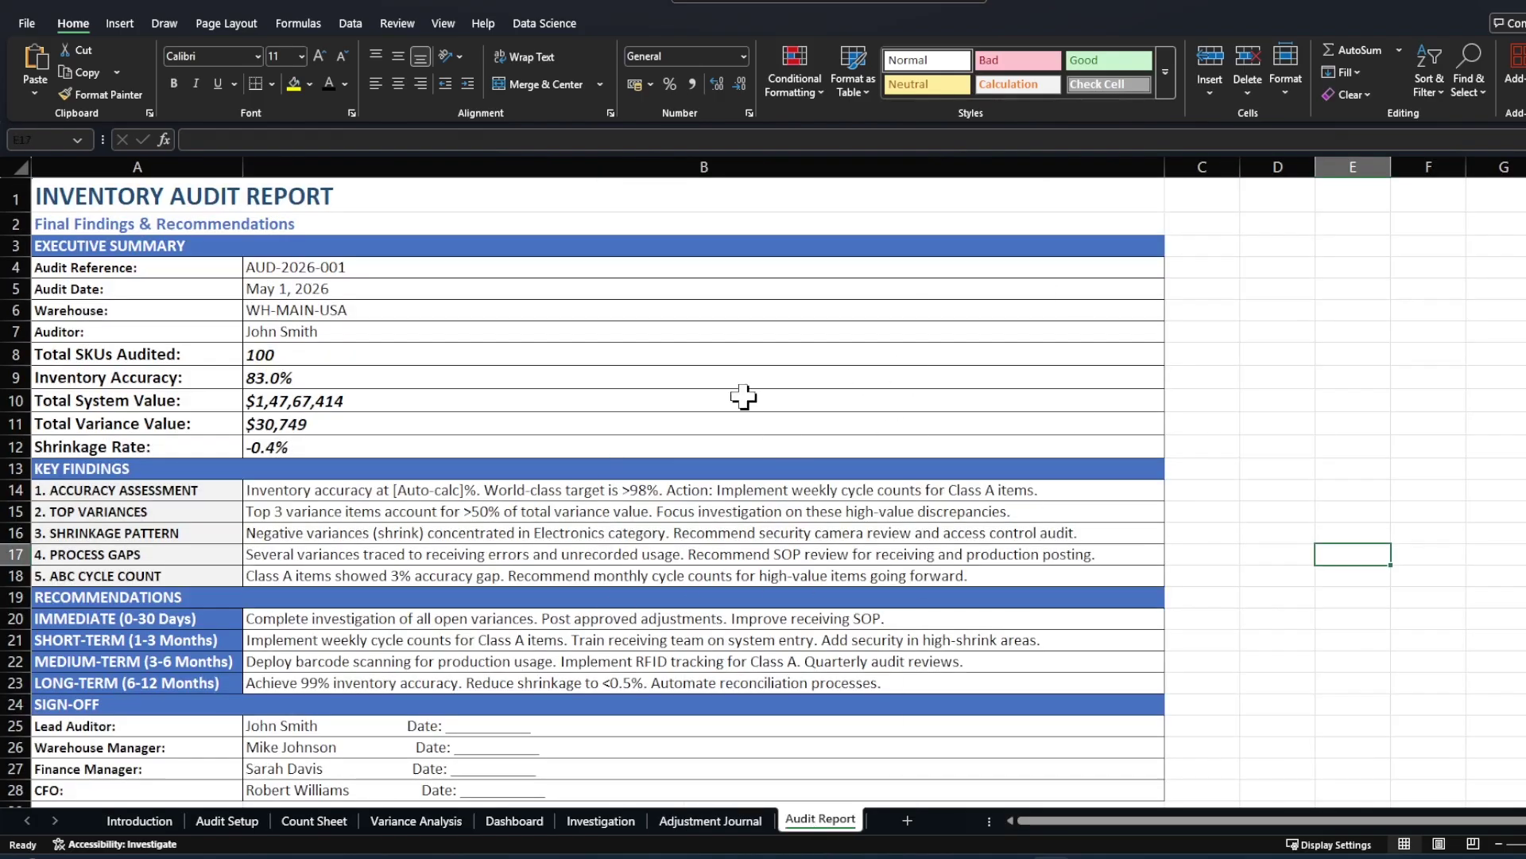
pyautogui.scroll(-2, 585, 479)
pyautogui.scroll(2, 588, 482)
# - Read the Introduction sheet from the audit definition through the key metrics and seven audit process steps to the template features and color legend
pyautogui.click(139, 820)
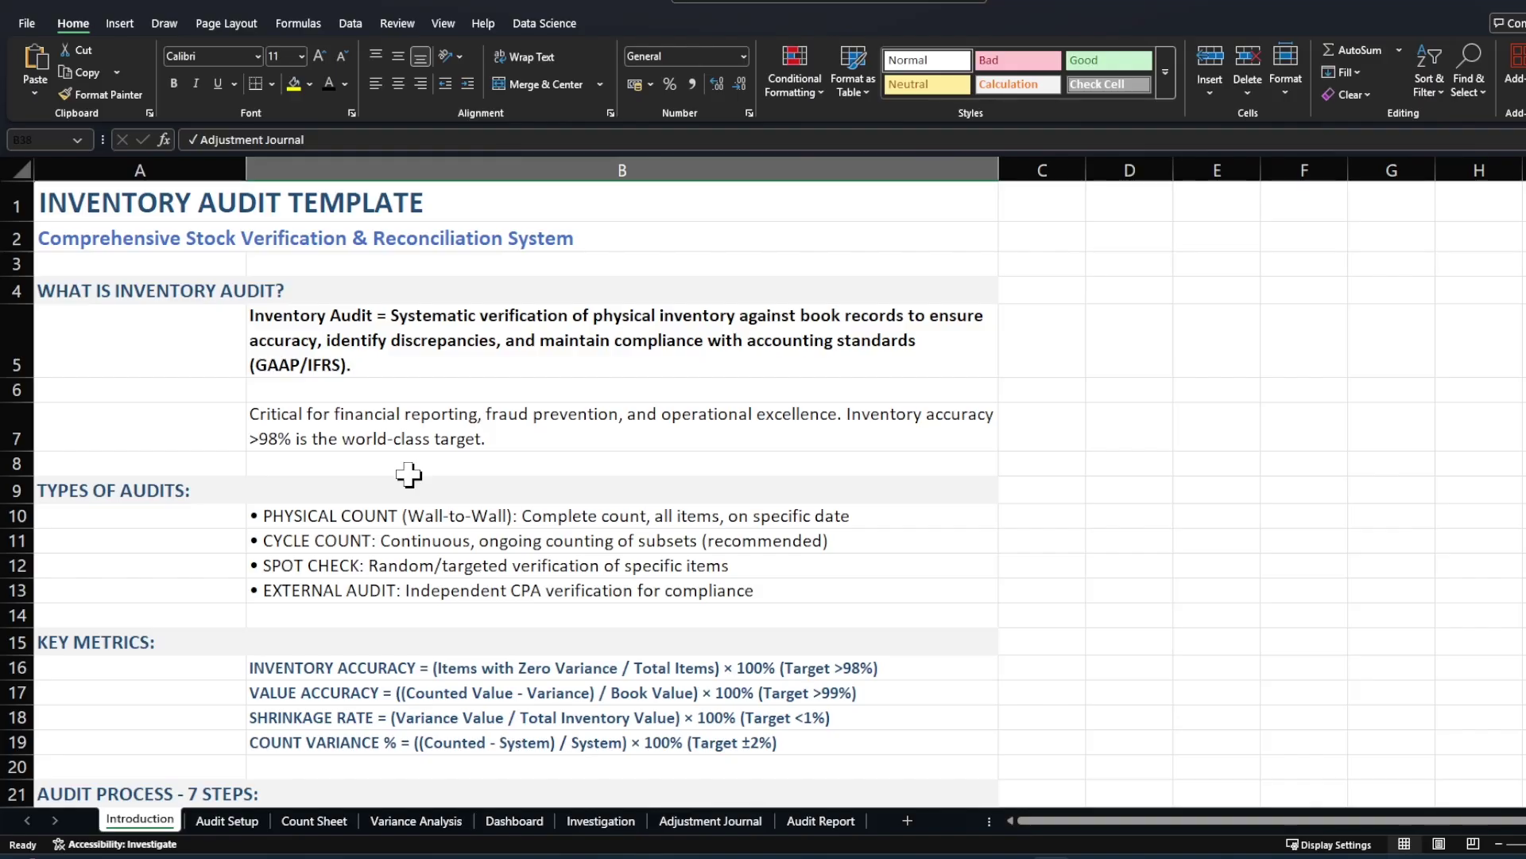
pyautogui.scroll(-2, 204, 581)
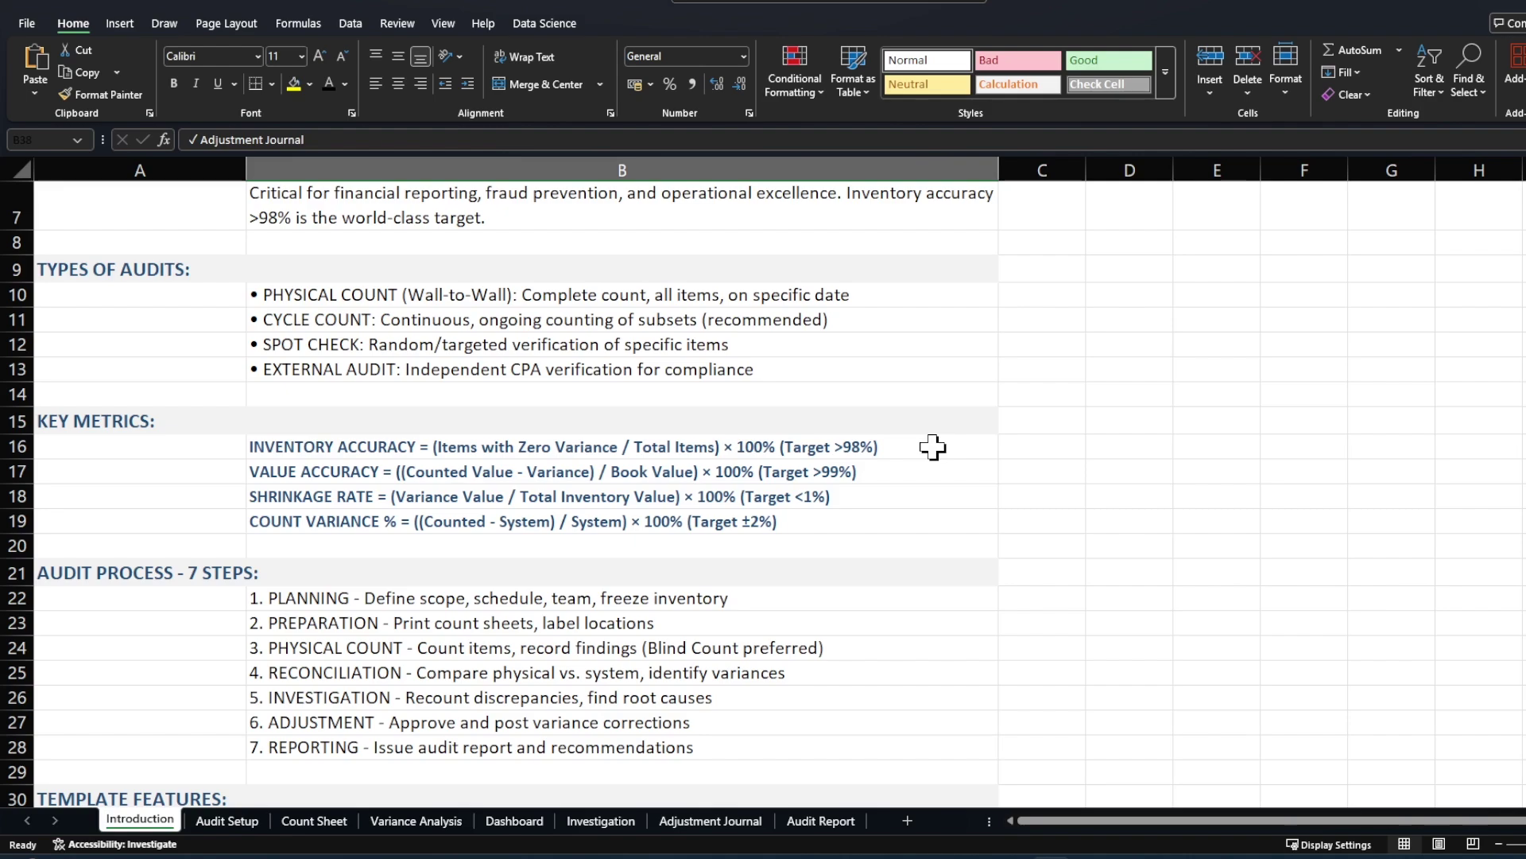
pyautogui.scroll(-2, 205, 675)
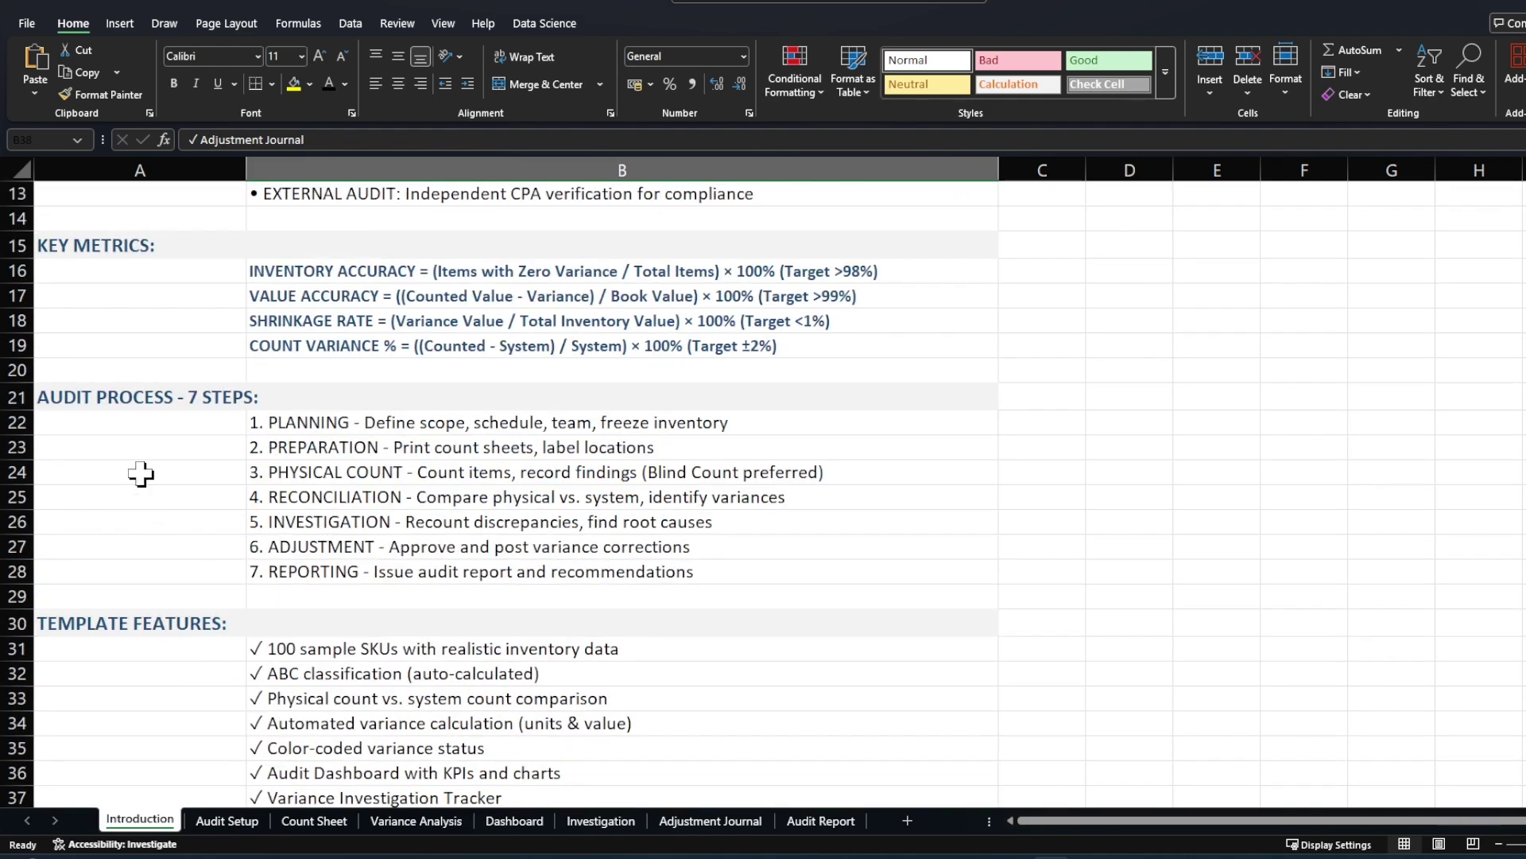
pyautogui.click(184, 426)
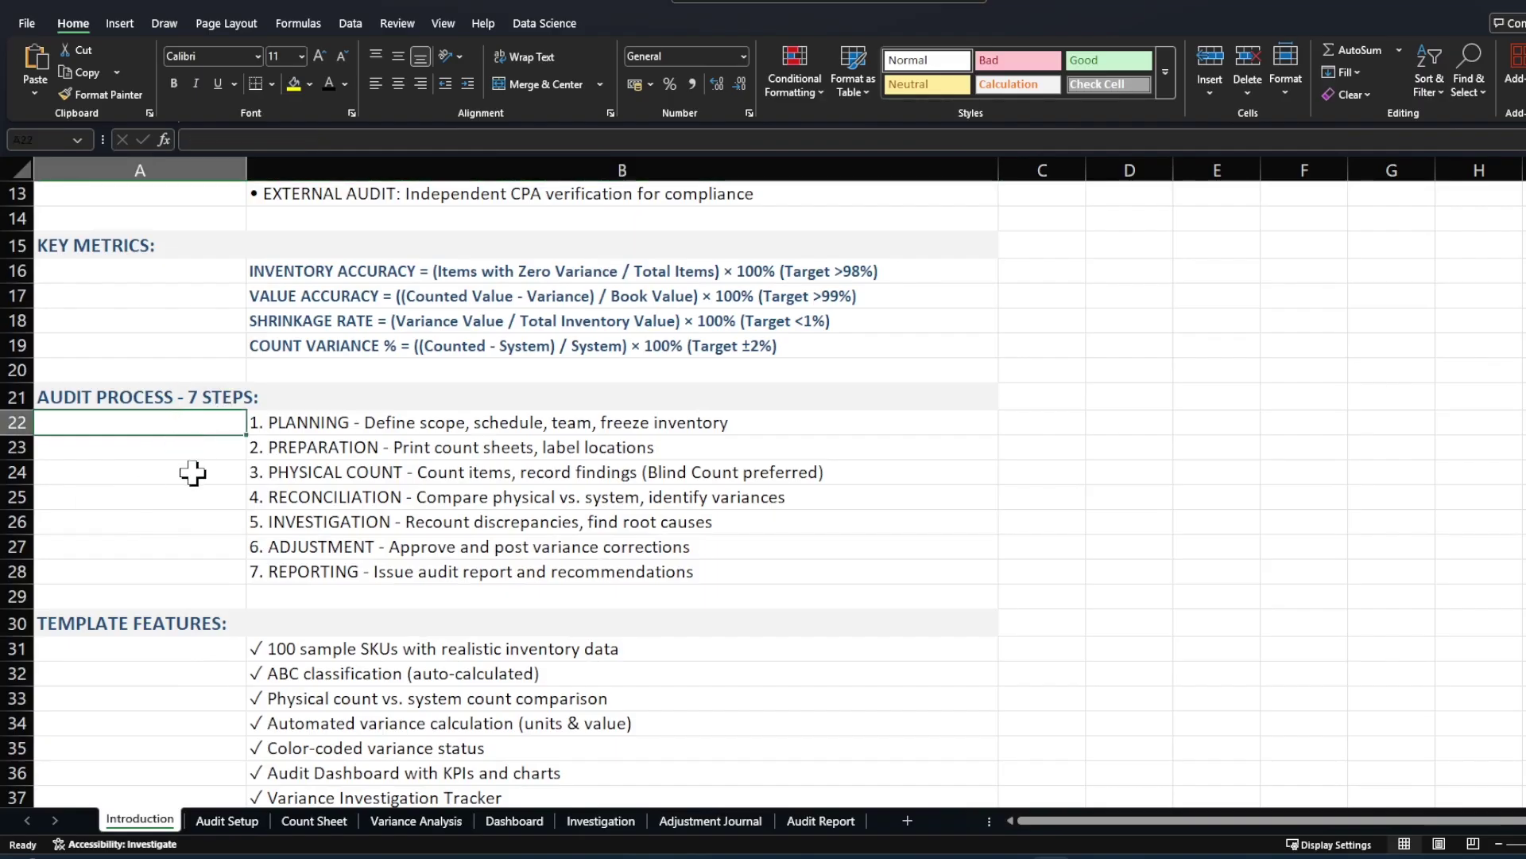
pyautogui.click(209, 453)
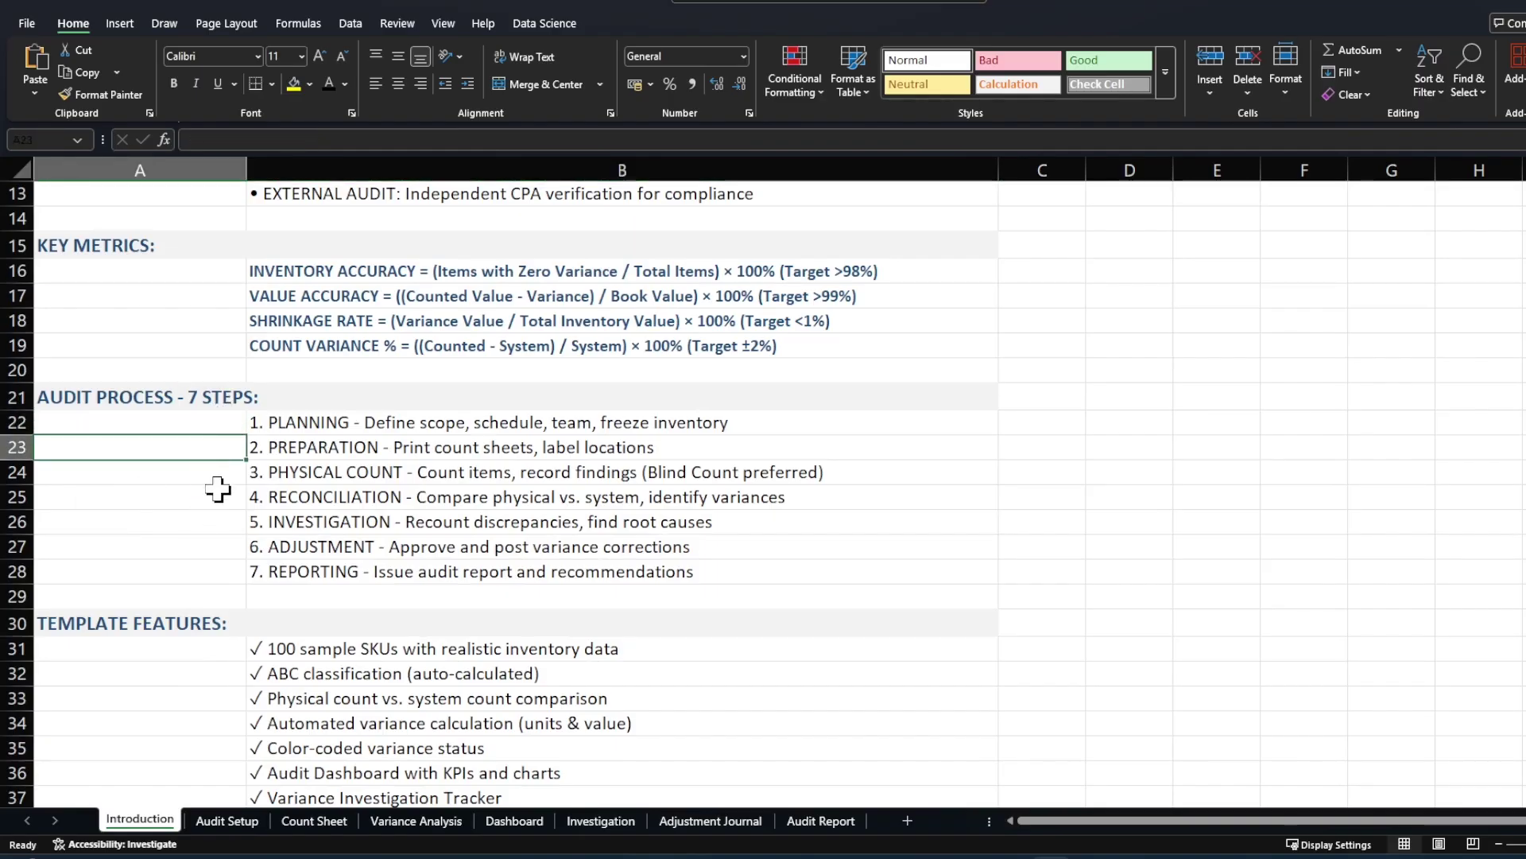
pyautogui.click(218, 477)
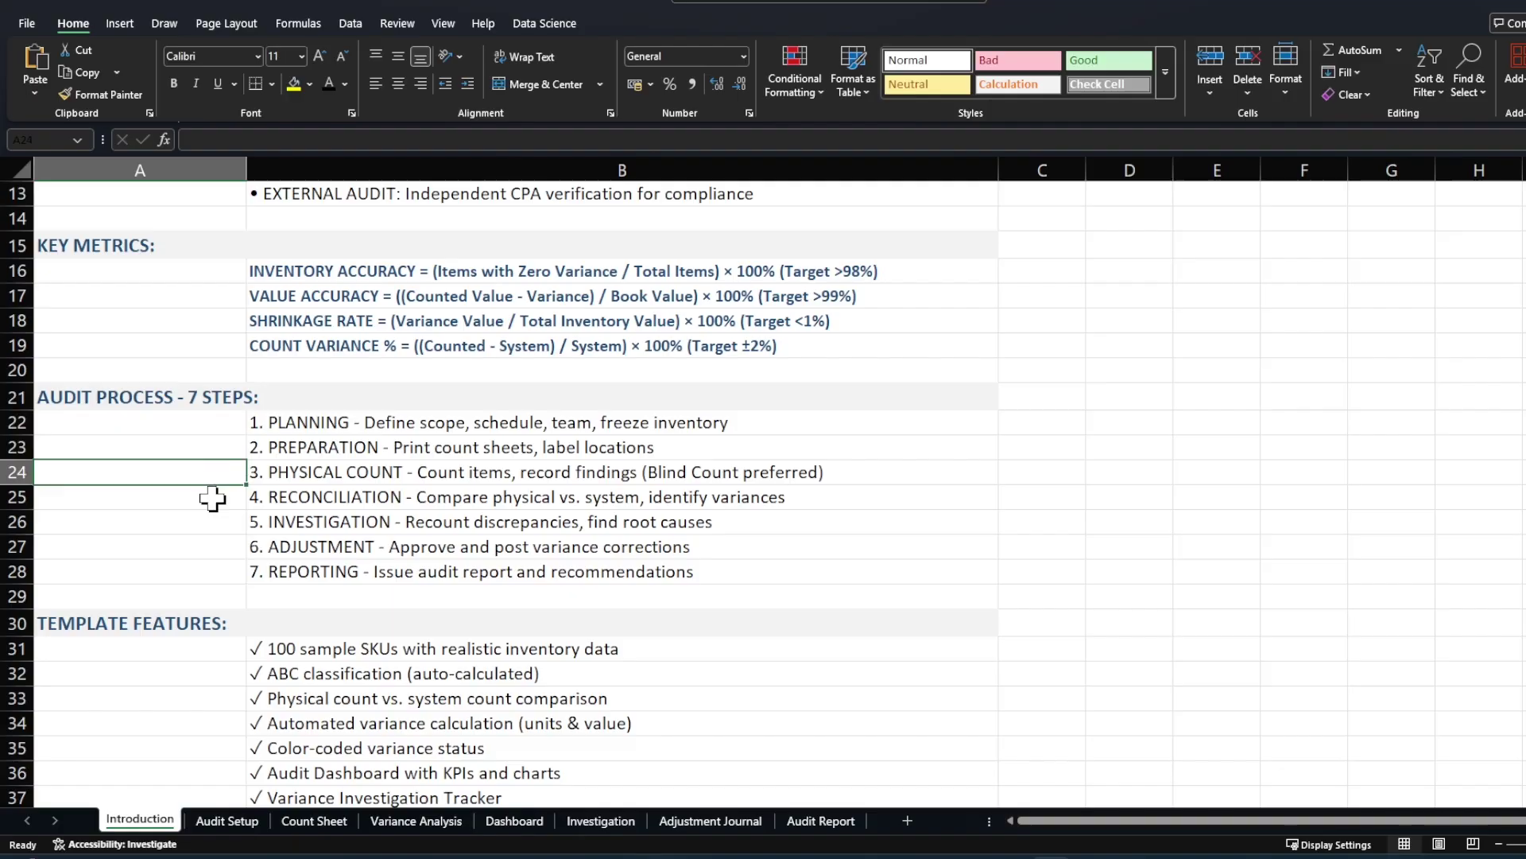
pyautogui.click(212, 498)
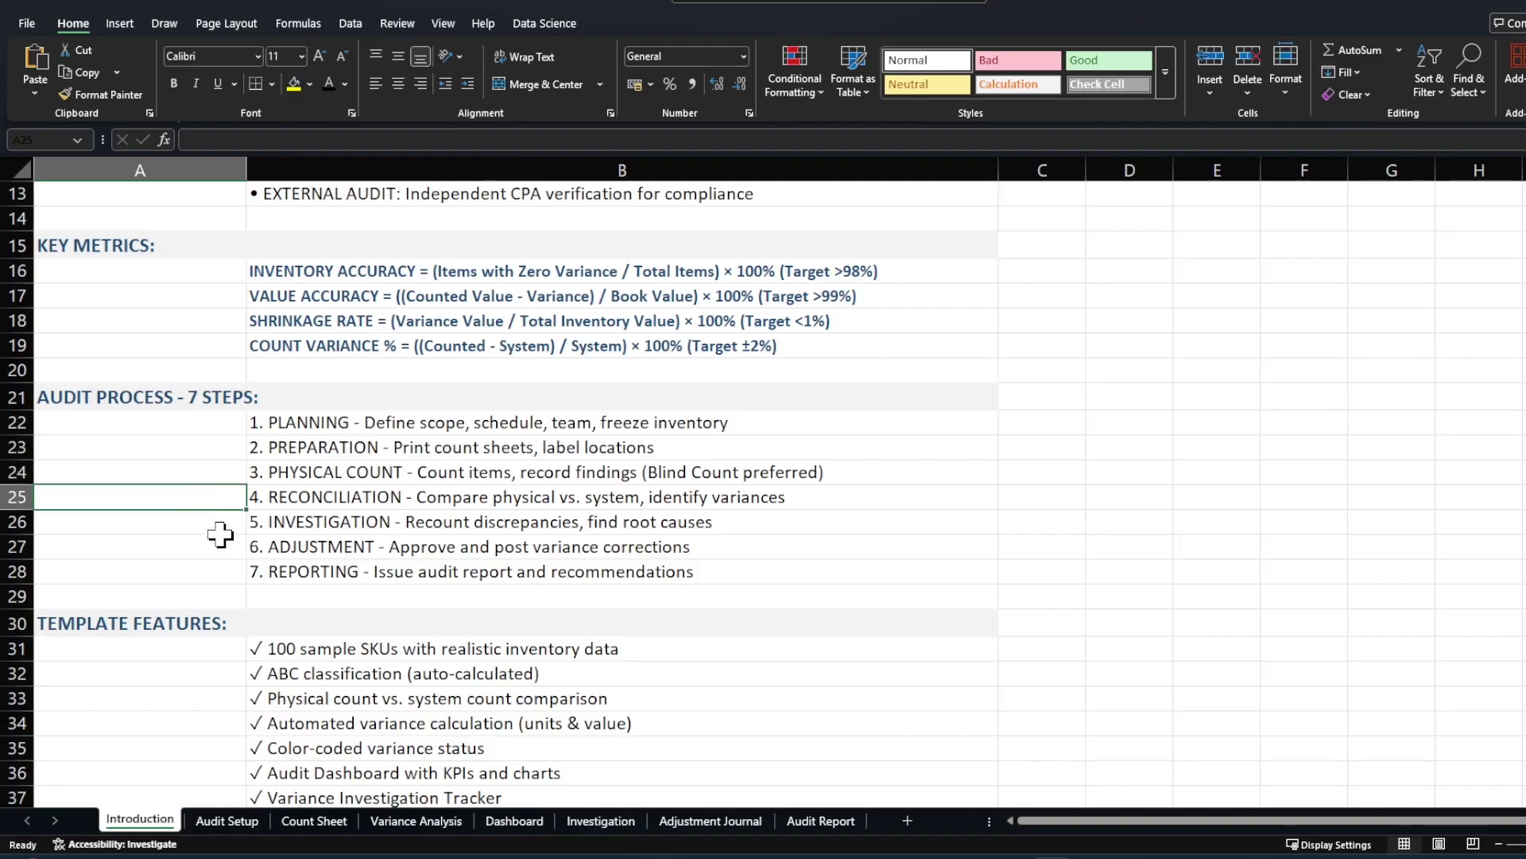
pyautogui.click(220, 519)
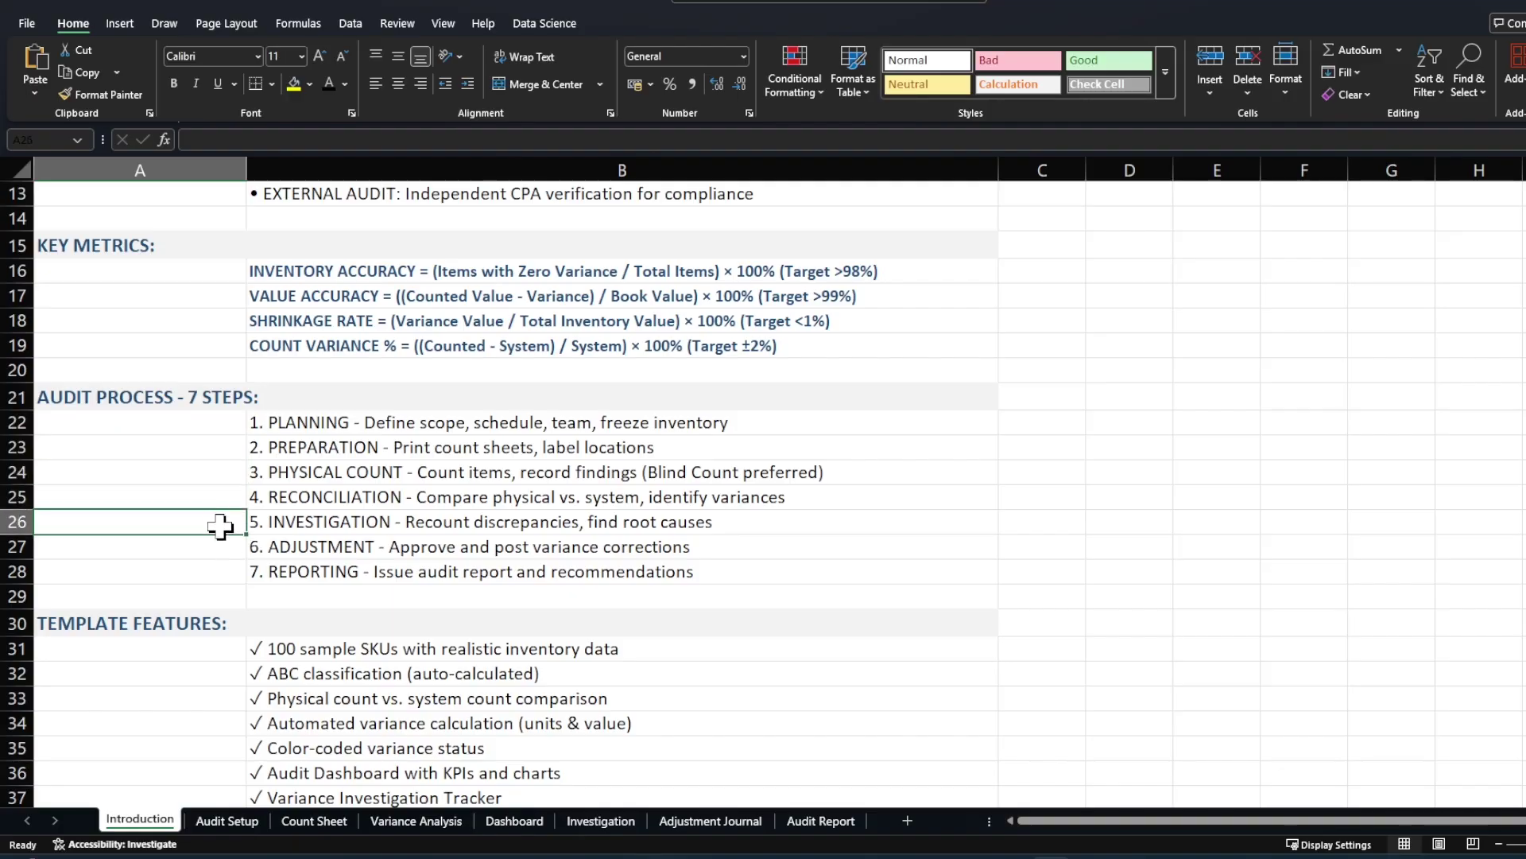
pyautogui.click(208, 549)
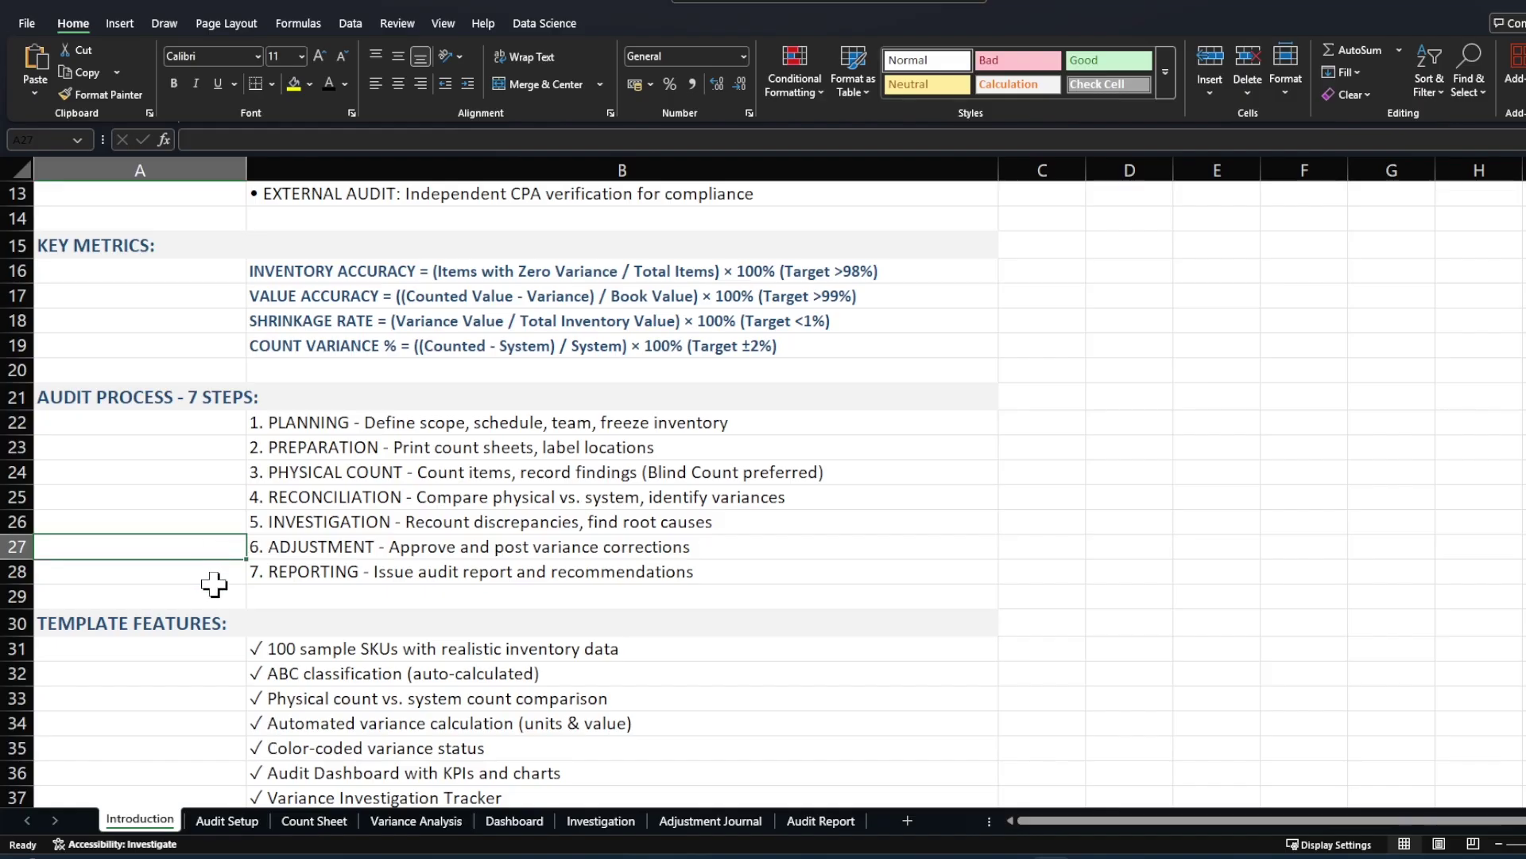
pyautogui.click(214, 582)
pyautogui.scroll(-3, 183, 516)
pyautogui.scroll(-3, 169, 458)
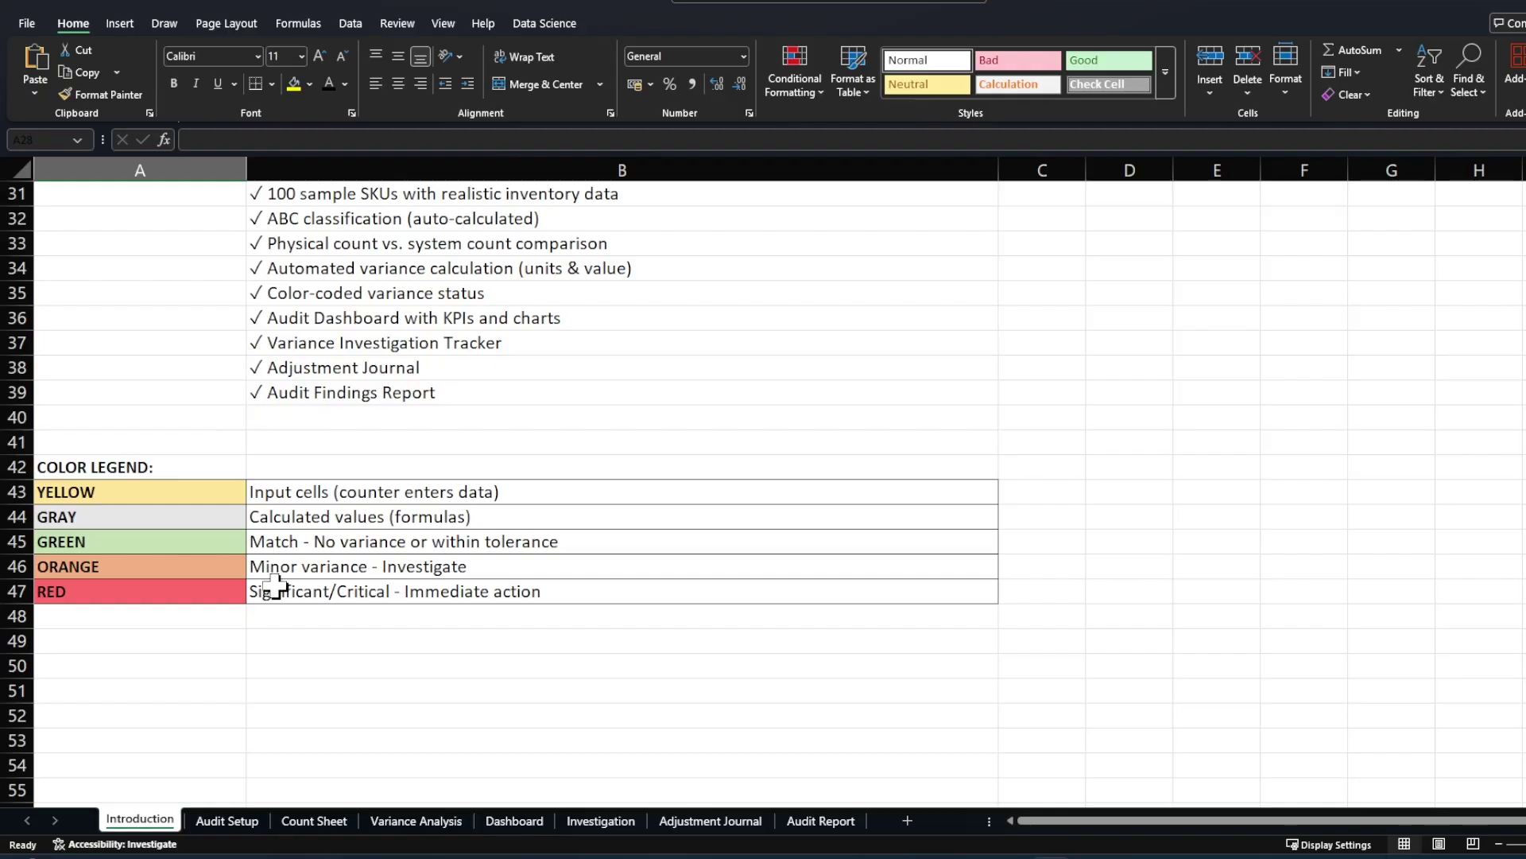
# - Examine the Audit Setup sheet's audit information fields from reference number to system used, and its match tolerance and minor variance thresholds
pyautogui.click(227, 820)
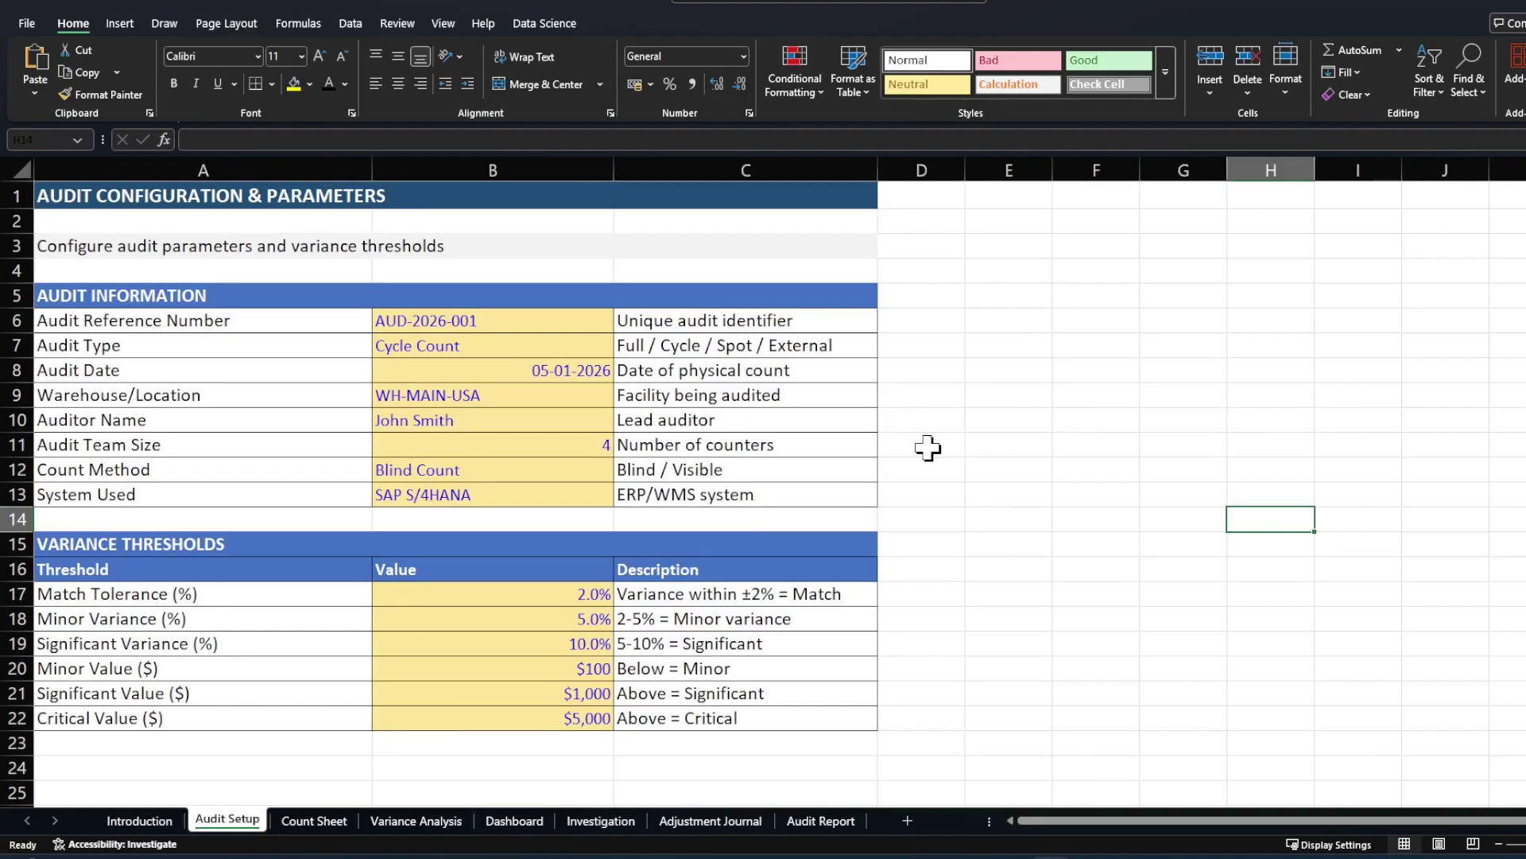
pyautogui.click(503, 322)
pyautogui.click(327, 344)
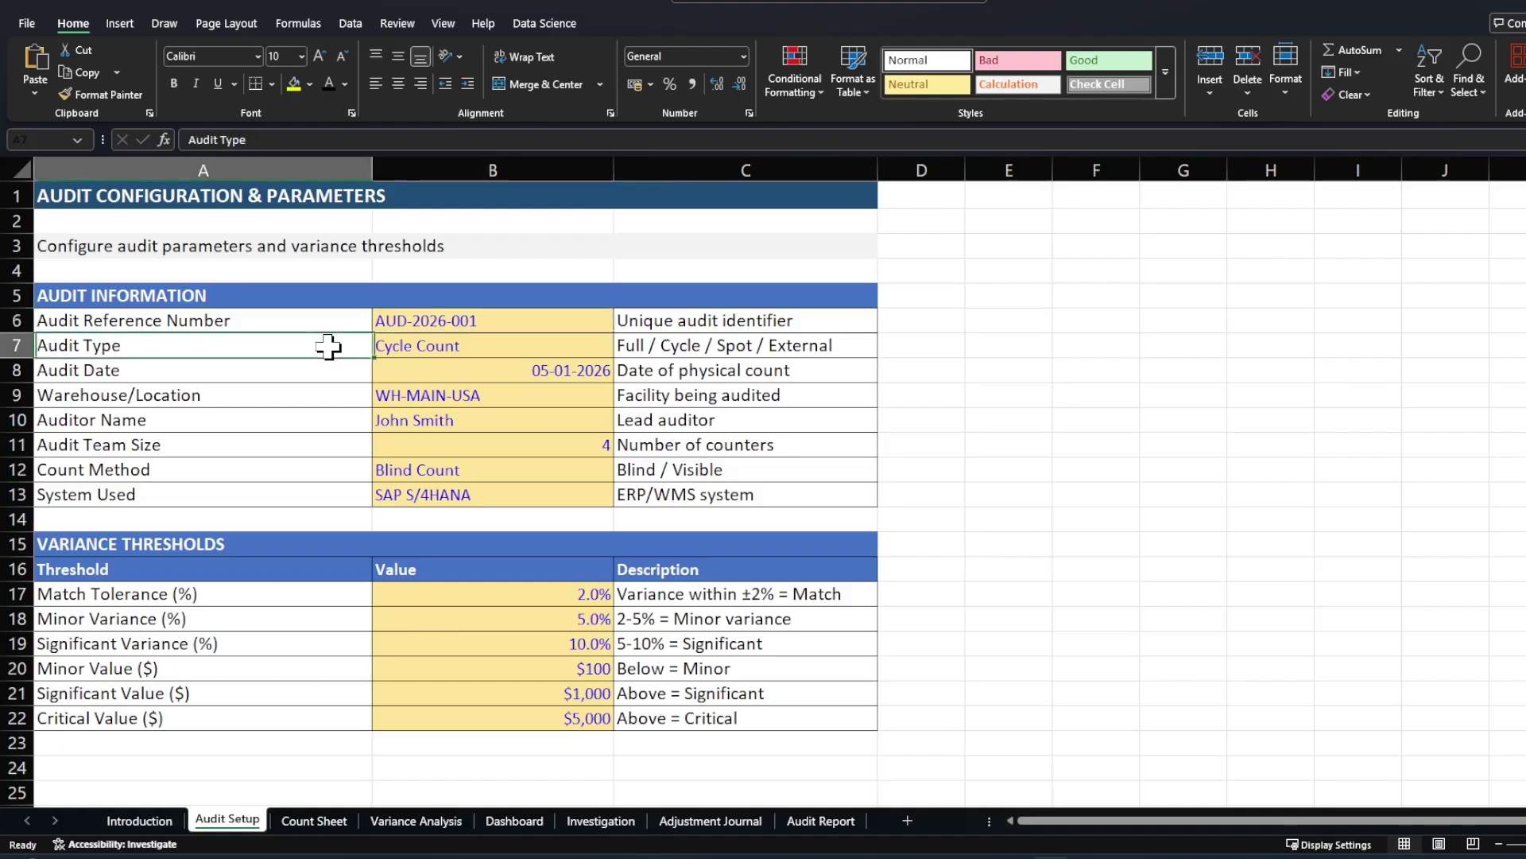
pyautogui.click(335, 376)
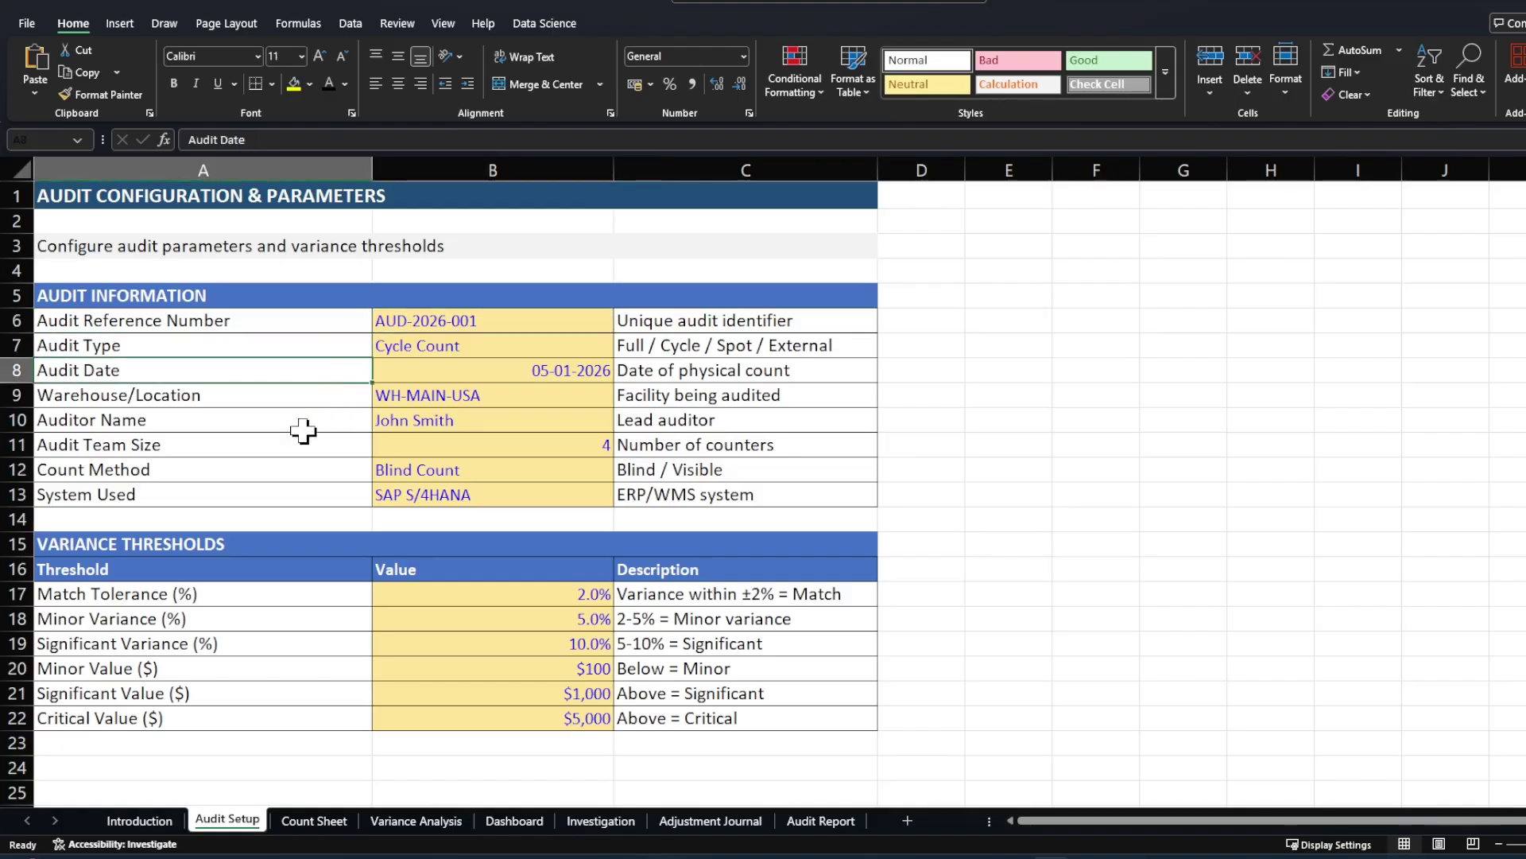
pyautogui.click(299, 403)
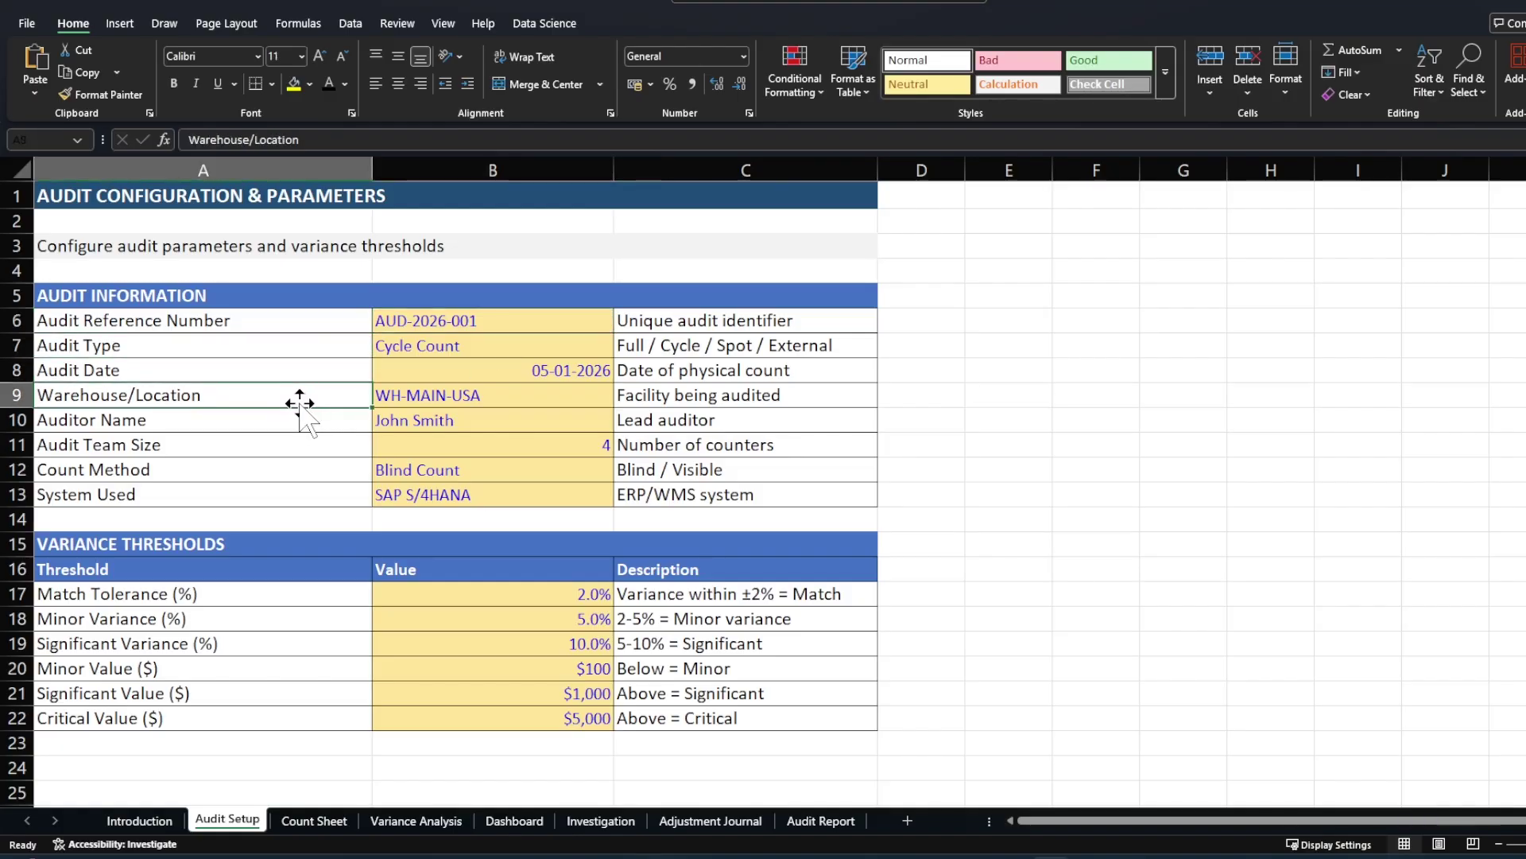
pyautogui.click(305, 424)
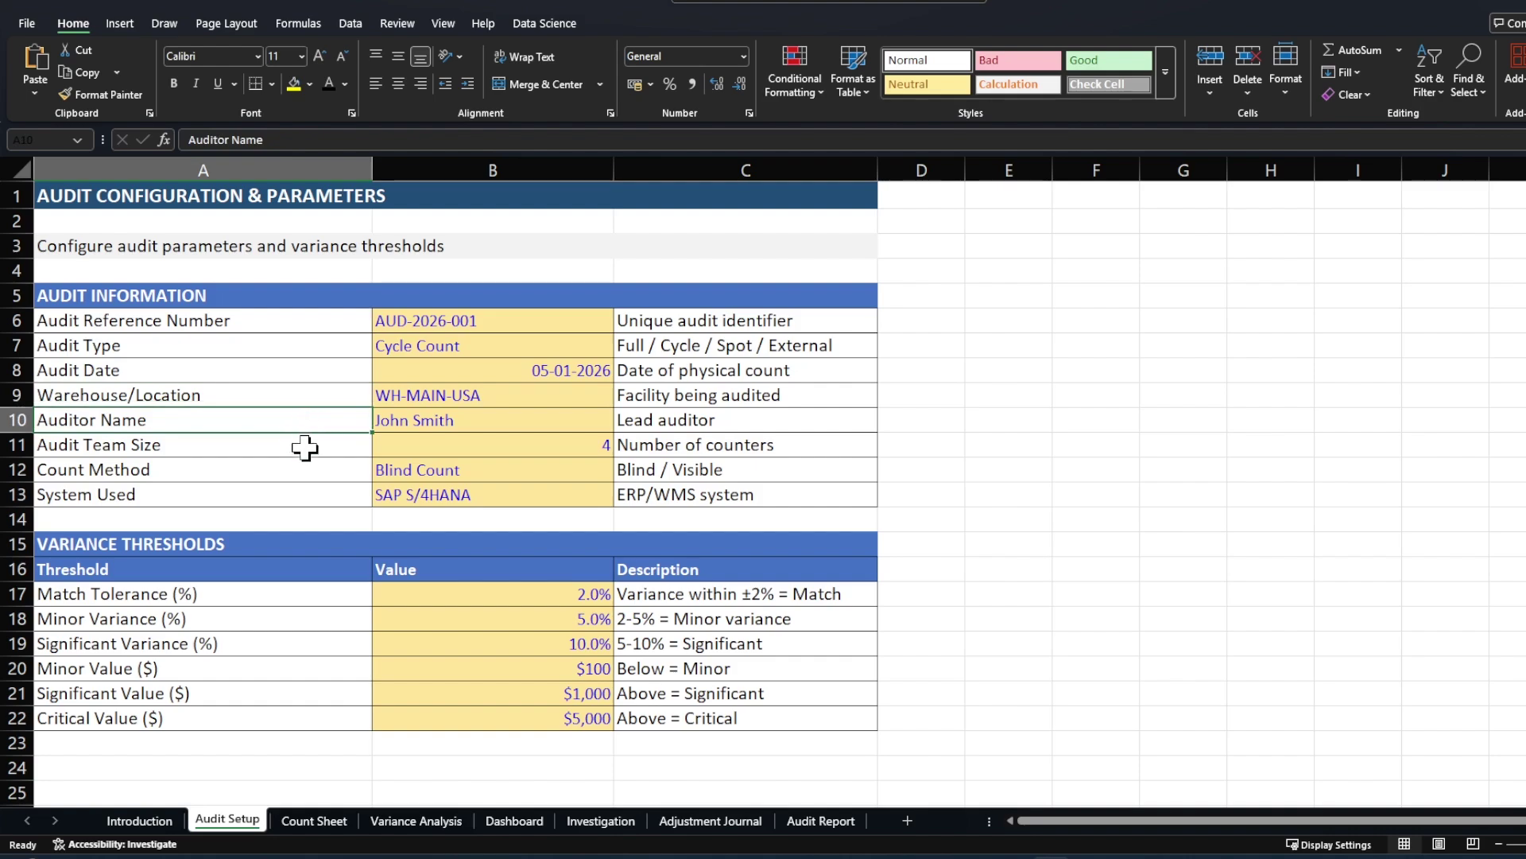
pyautogui.click(306, 449)
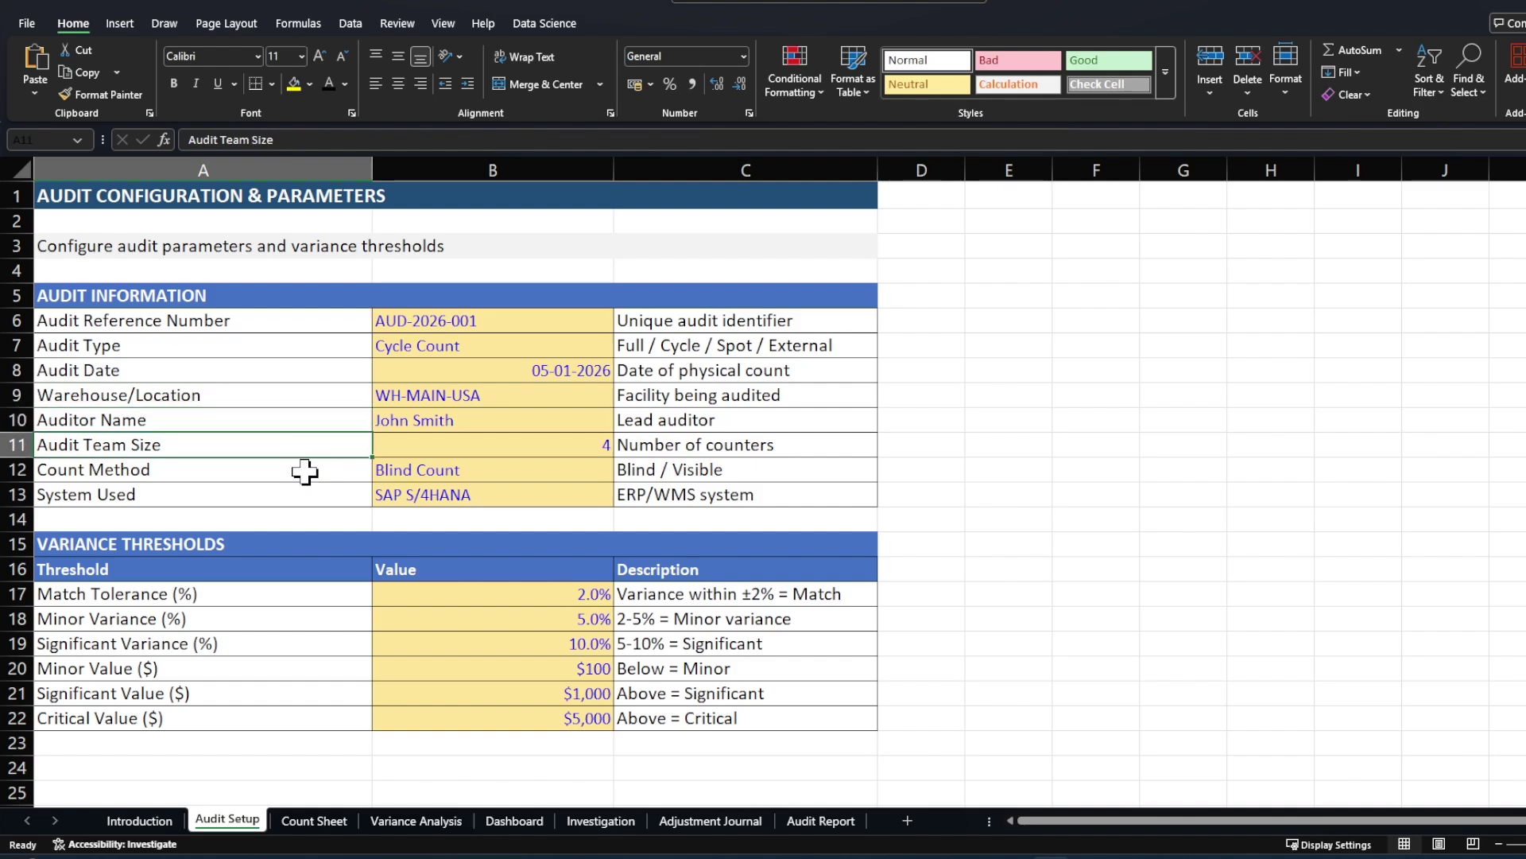
pyautogui.click(305, 472)
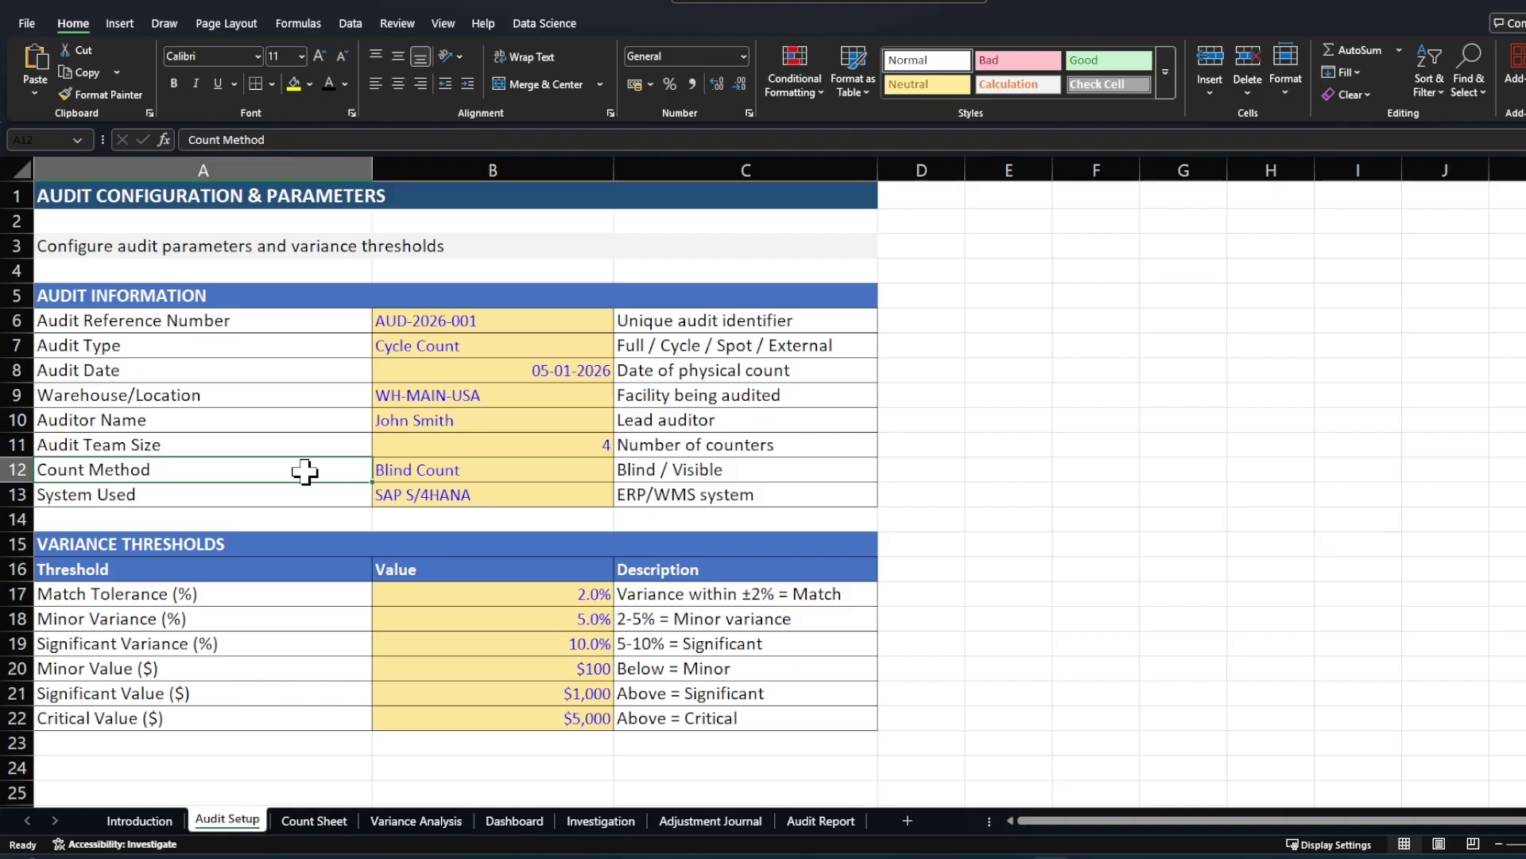
pyautogui.click(284, 499)
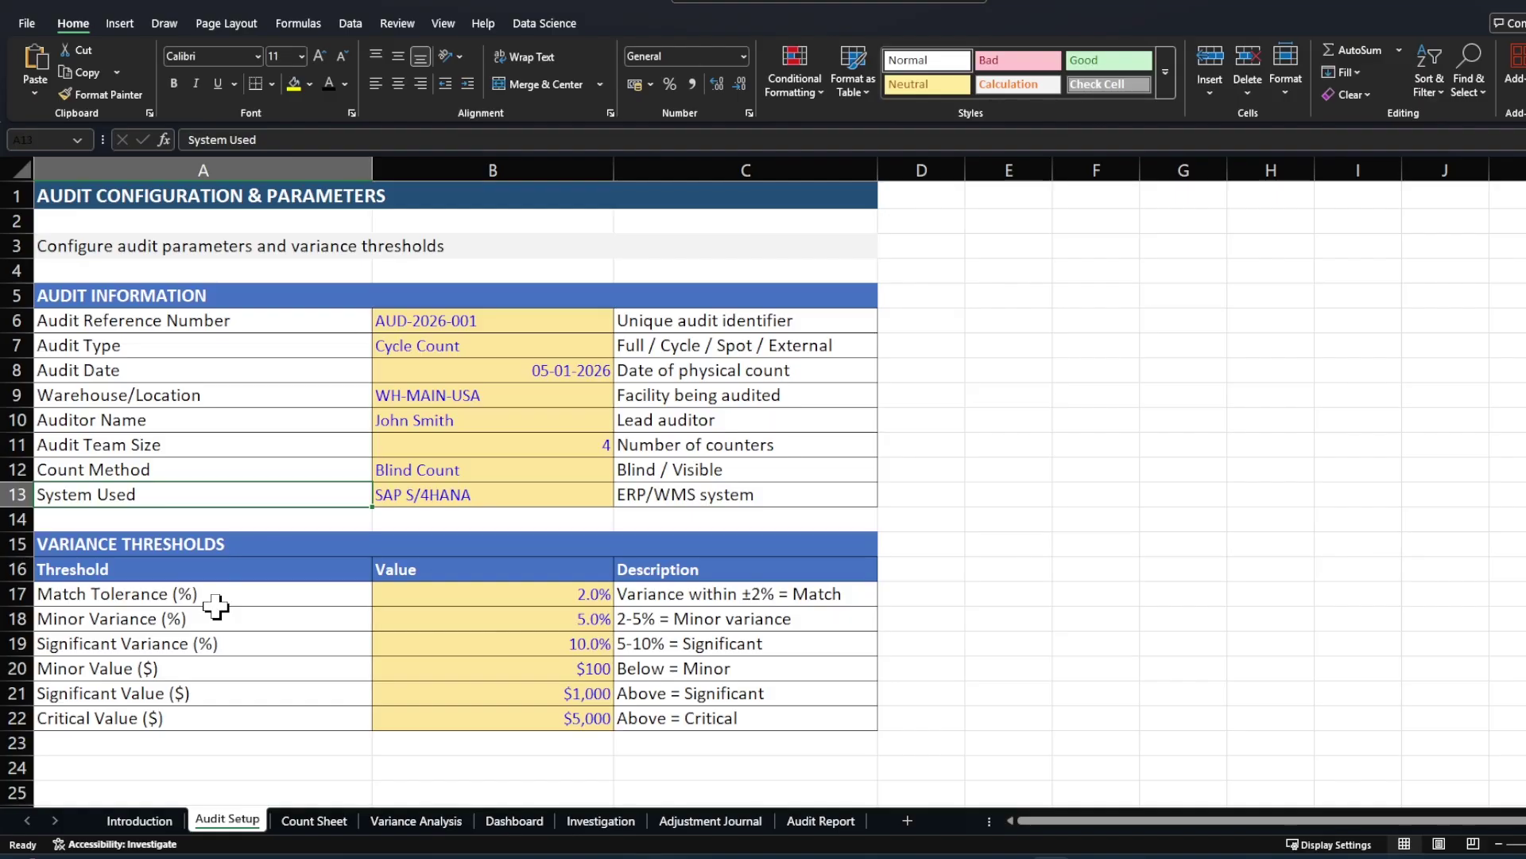
pyautogui.click(239, 598)
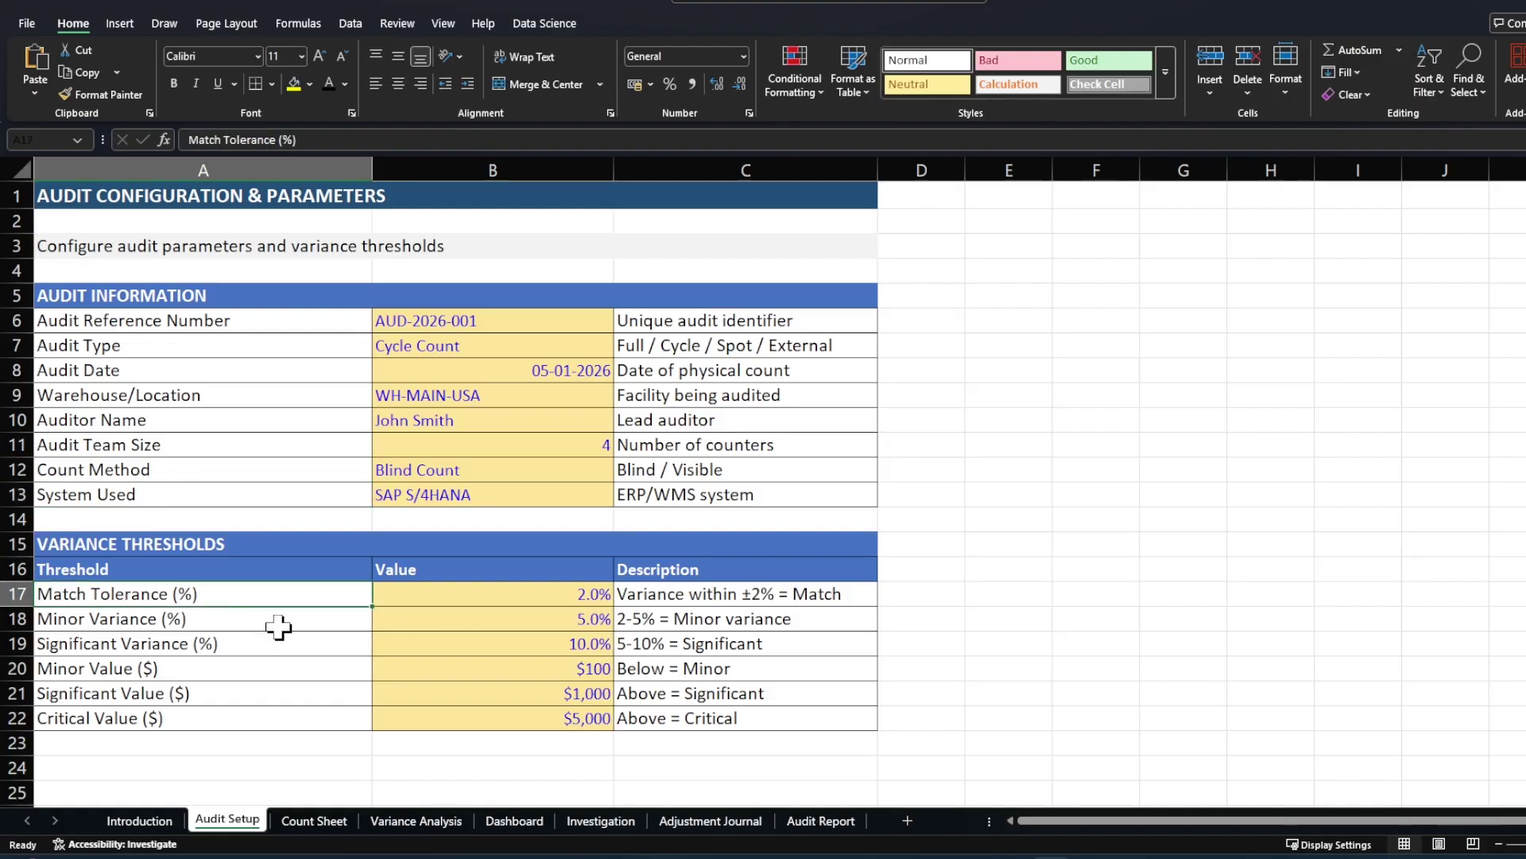
pyautogui.press('Down')
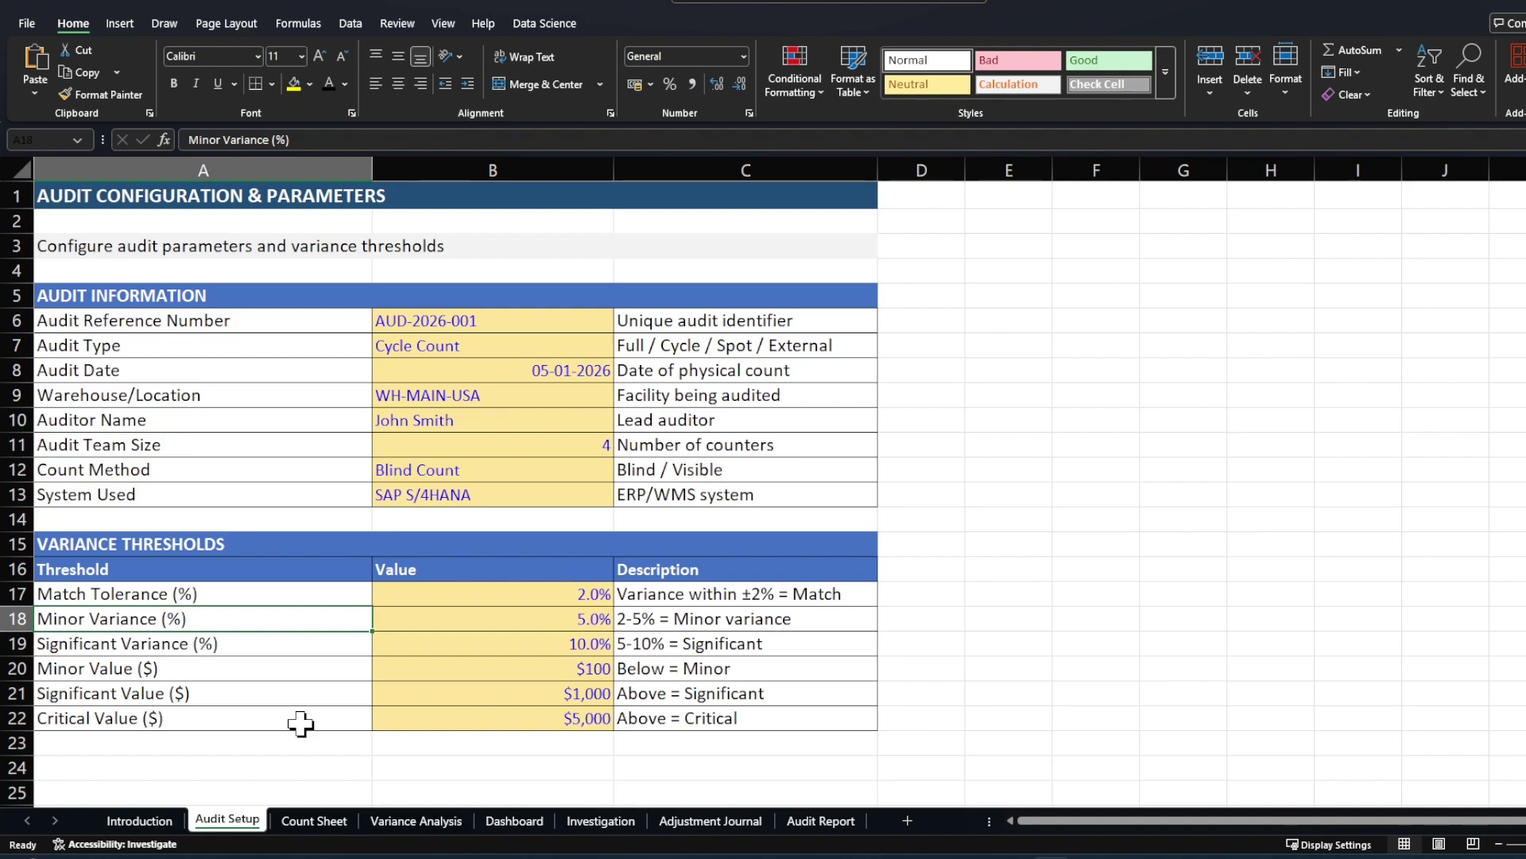
# - Examine the Count Sheet's item columns from SKU and Description through Category, Location, UoM and Unit Cost to System Qty
pyautogui.click(314, 820)
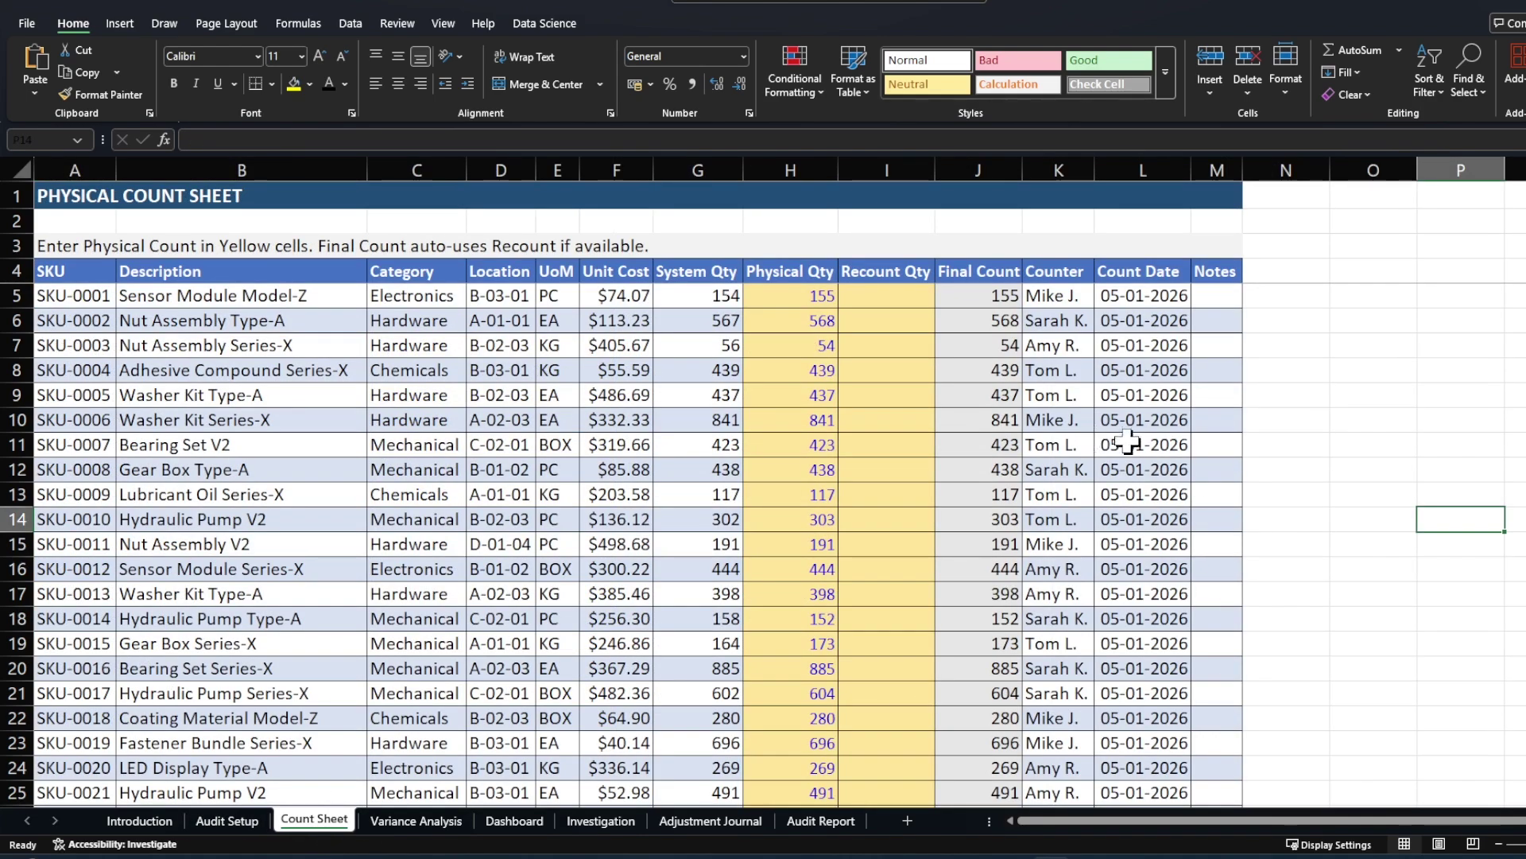
pyautogui.click(90, 271)
pyautogui.click(213, 276)
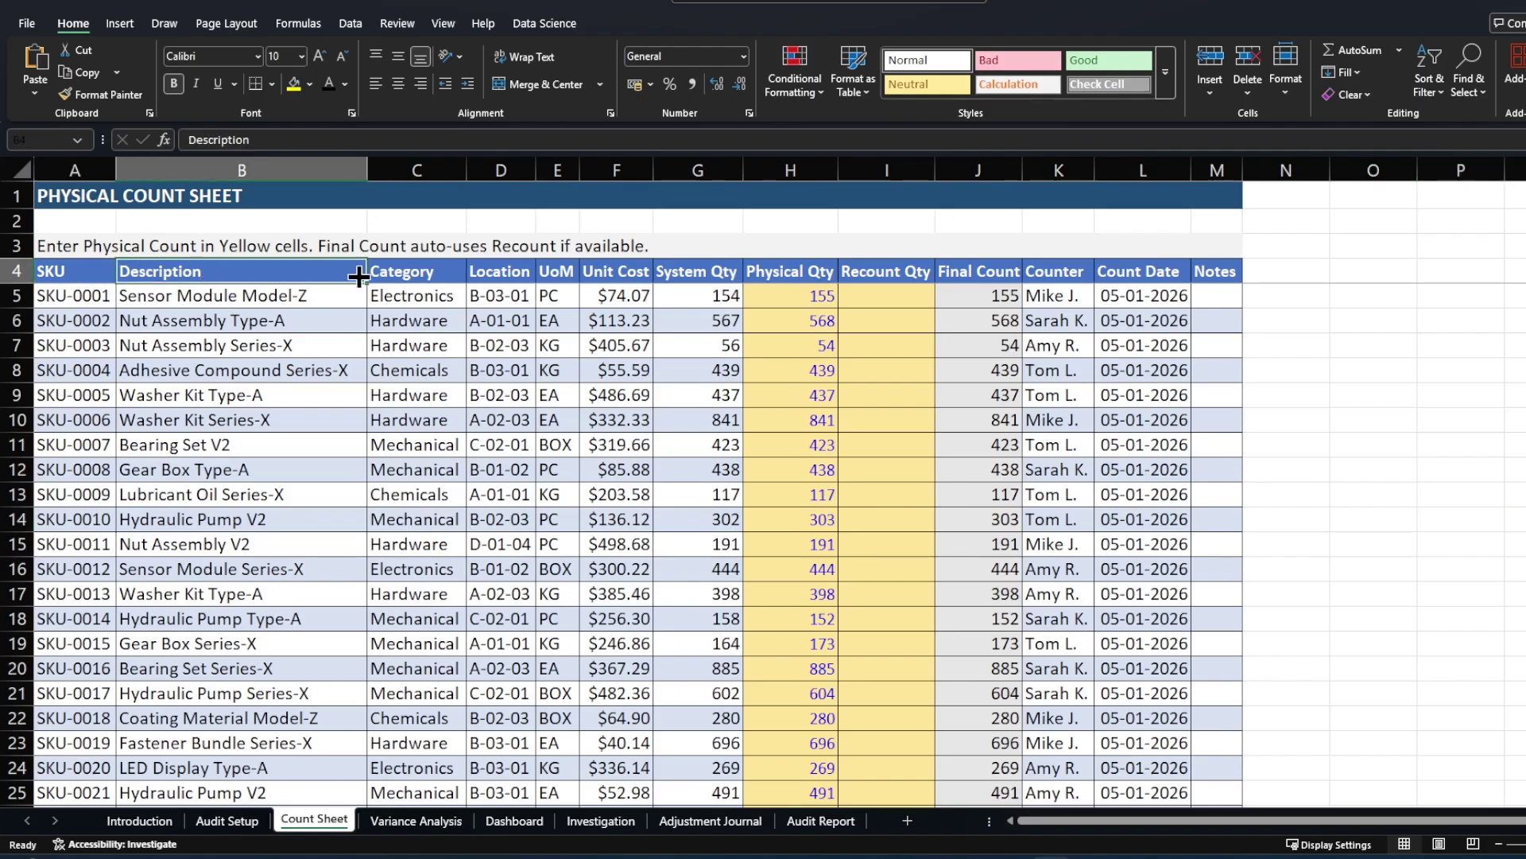
pyautogui.click(424, 269)
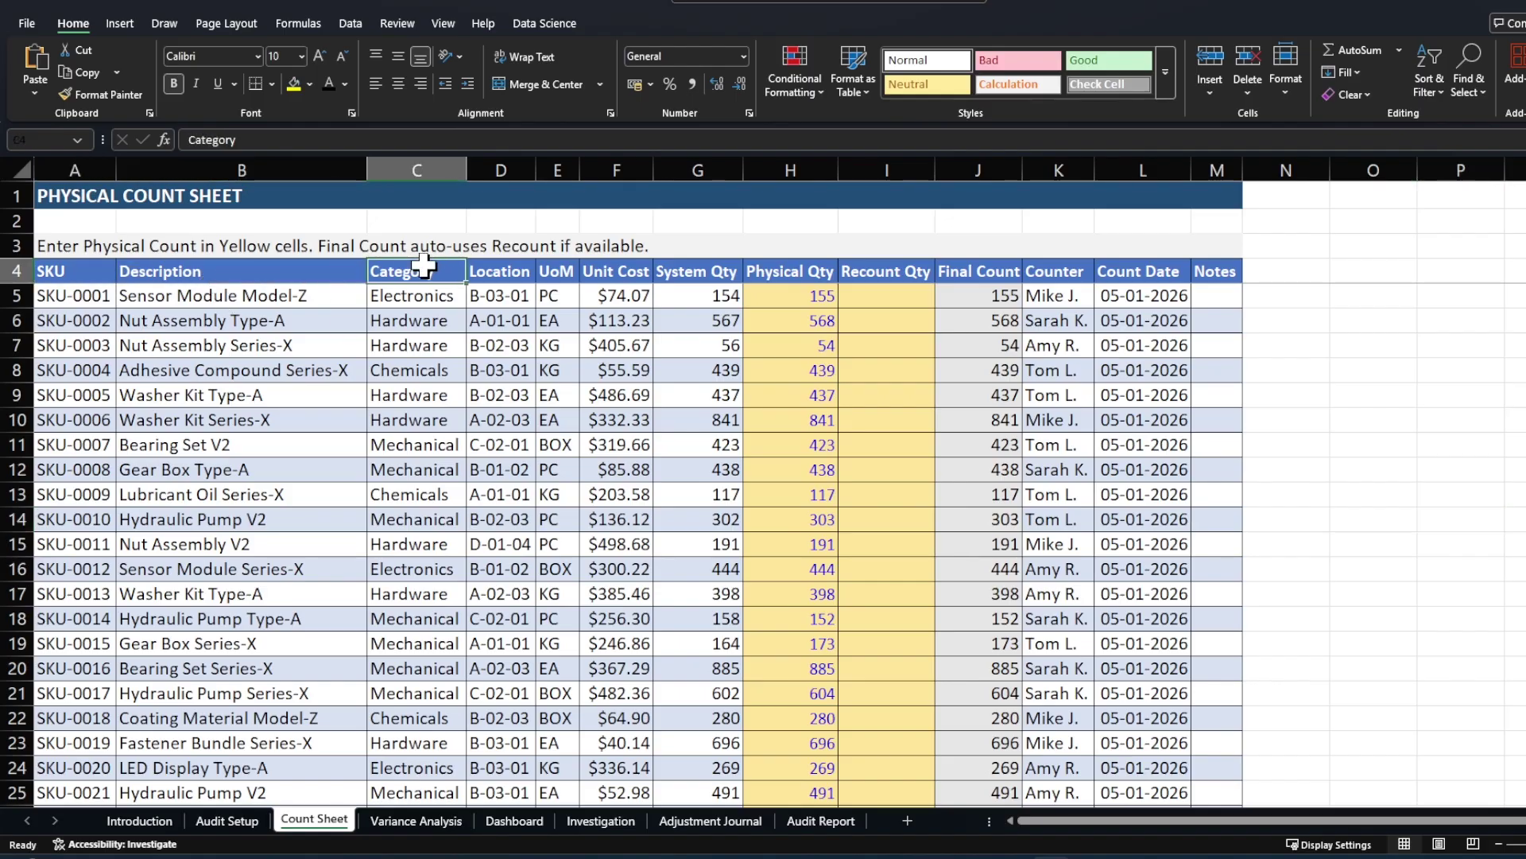
pyautogui.click(494, 268)
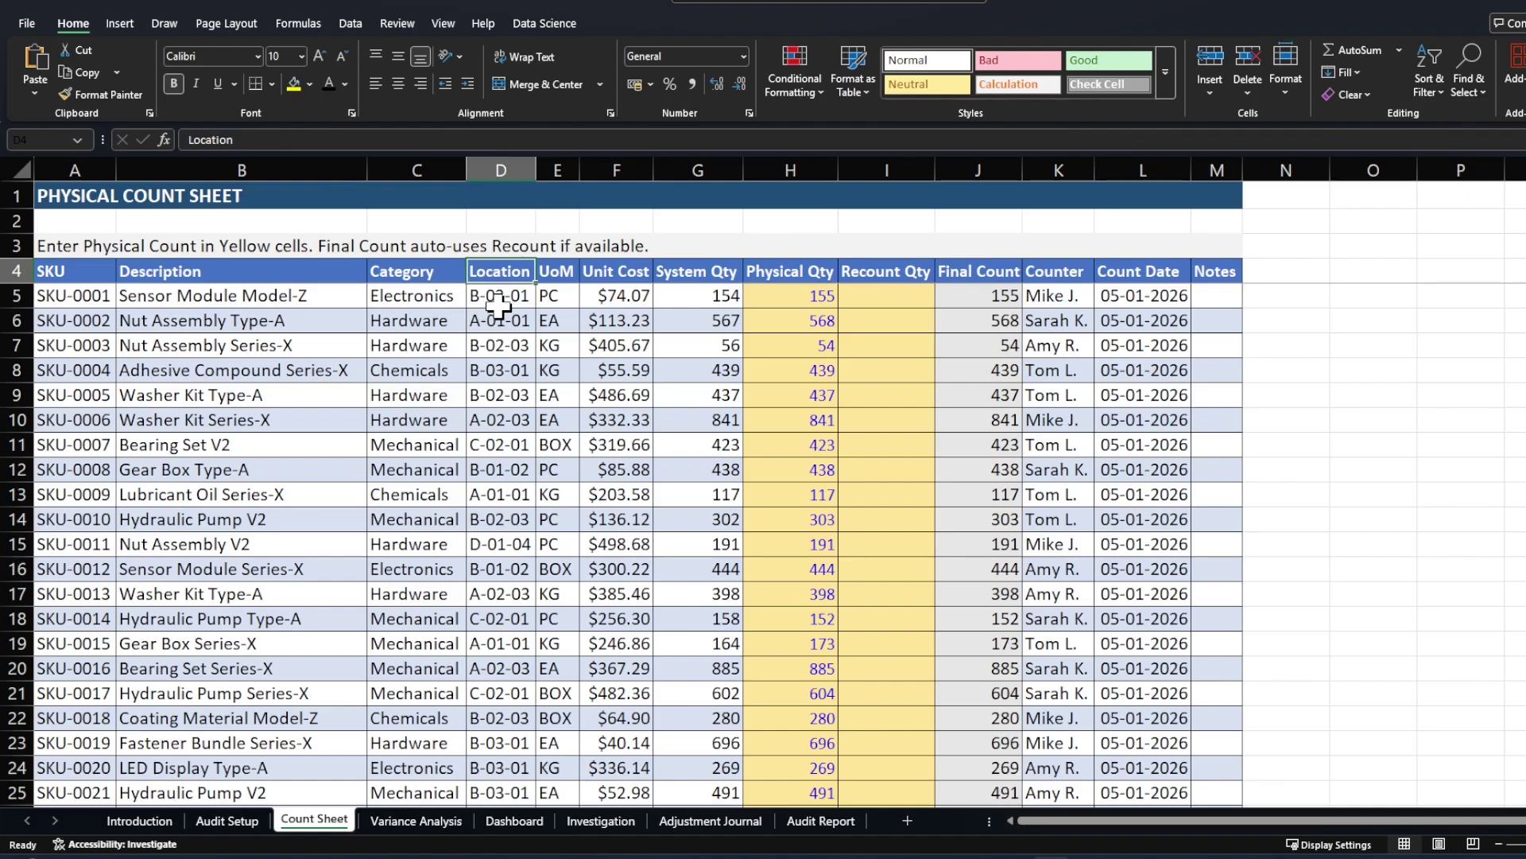
pyautogui.click(557, 270)
pyautogui.click(624, 270)
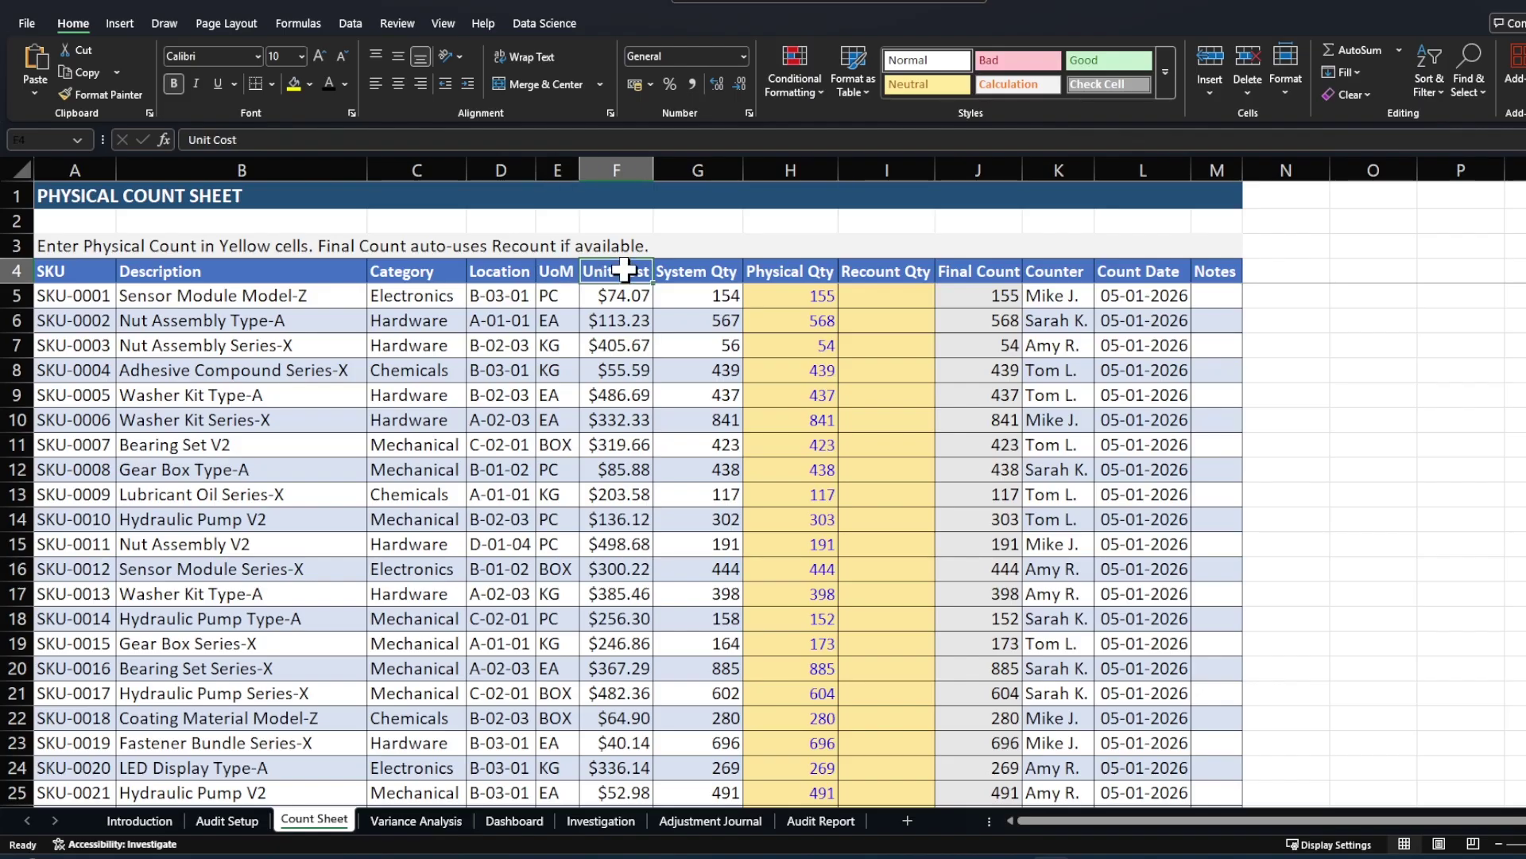
pyautogui.click(697, 271)
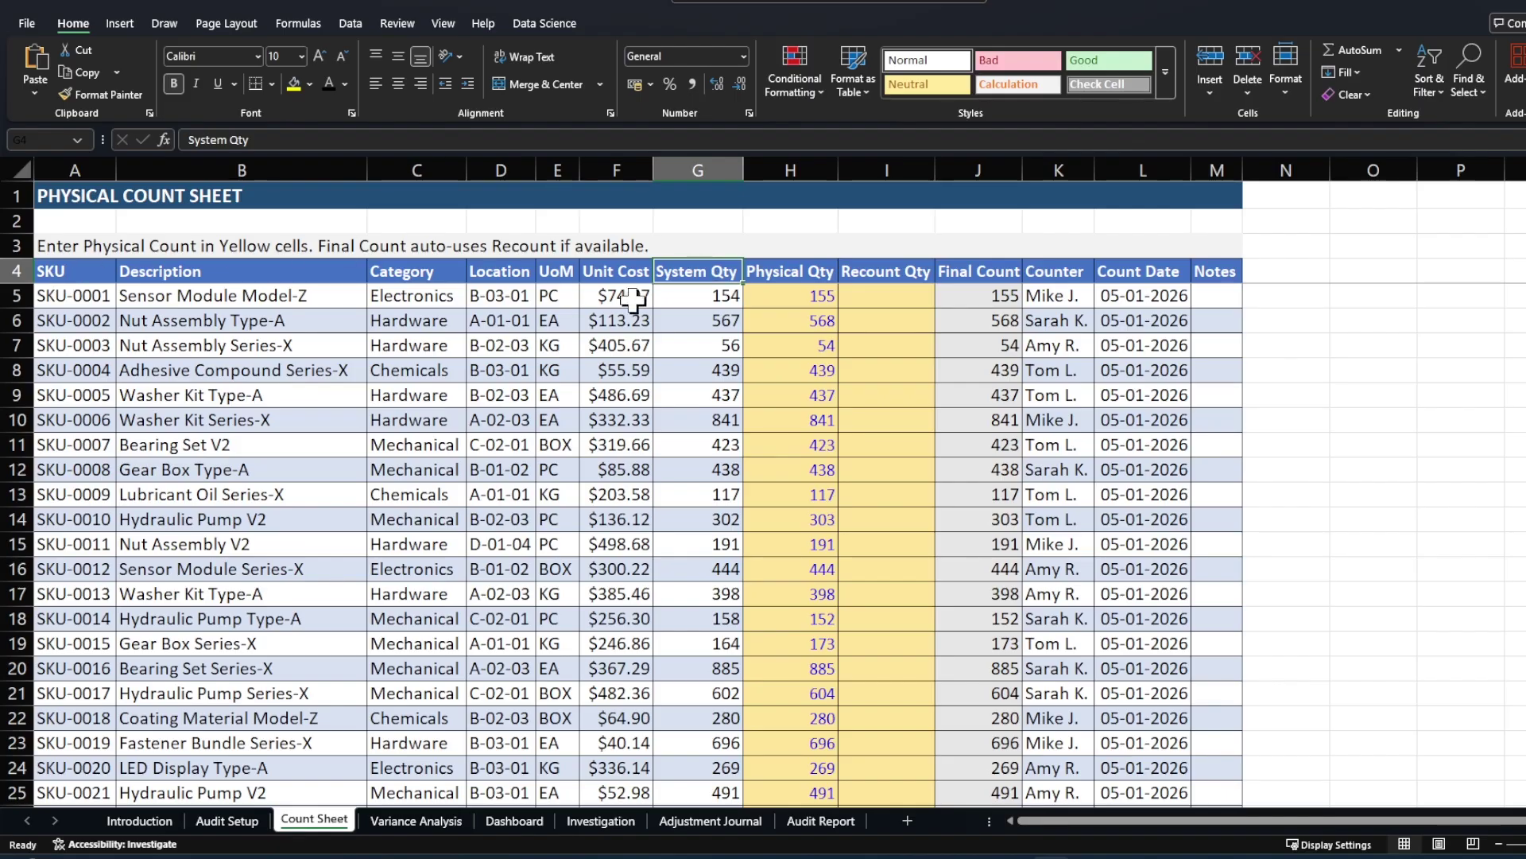
# - Examine the Count Sheet's counting columns: Physical Qty, Recount Qty, Final Count, Counter, Count Date and Notes
pyautogui.click(797, 265)
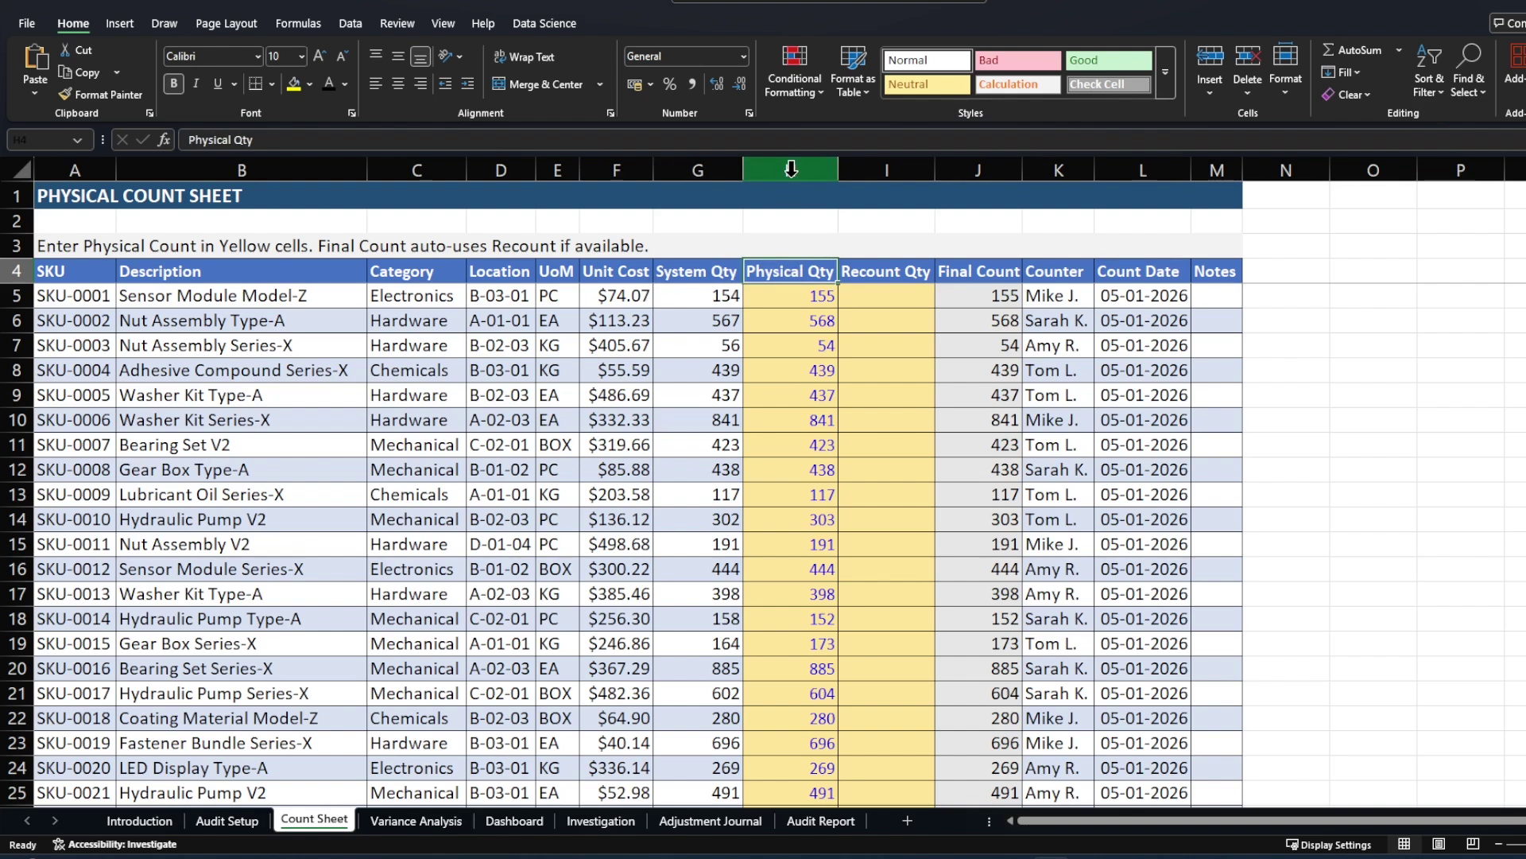
pyautogui.click(894, 271)
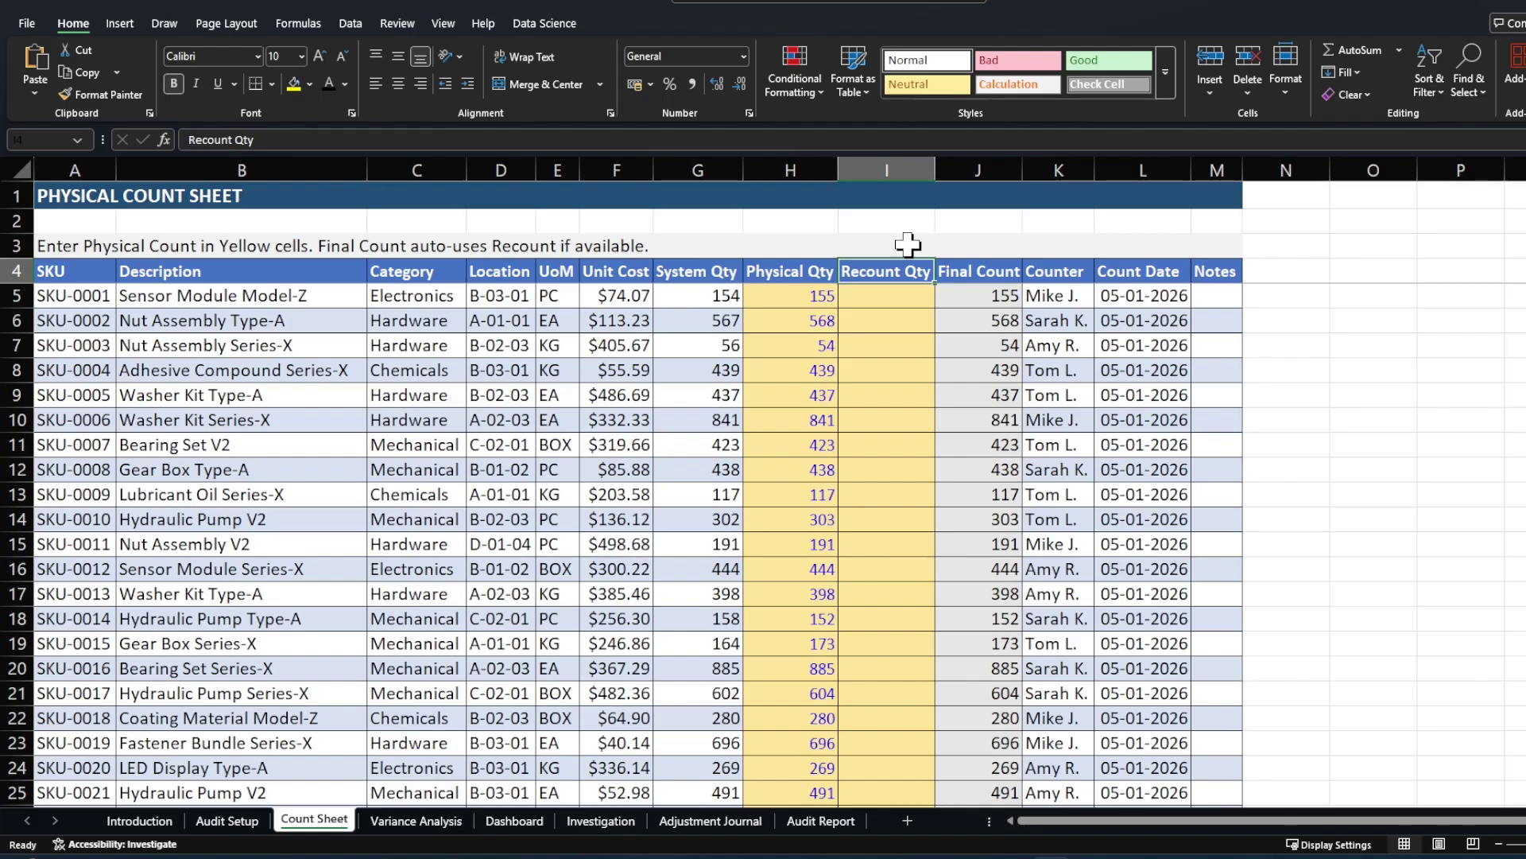
pyautogui.click(984, 271)
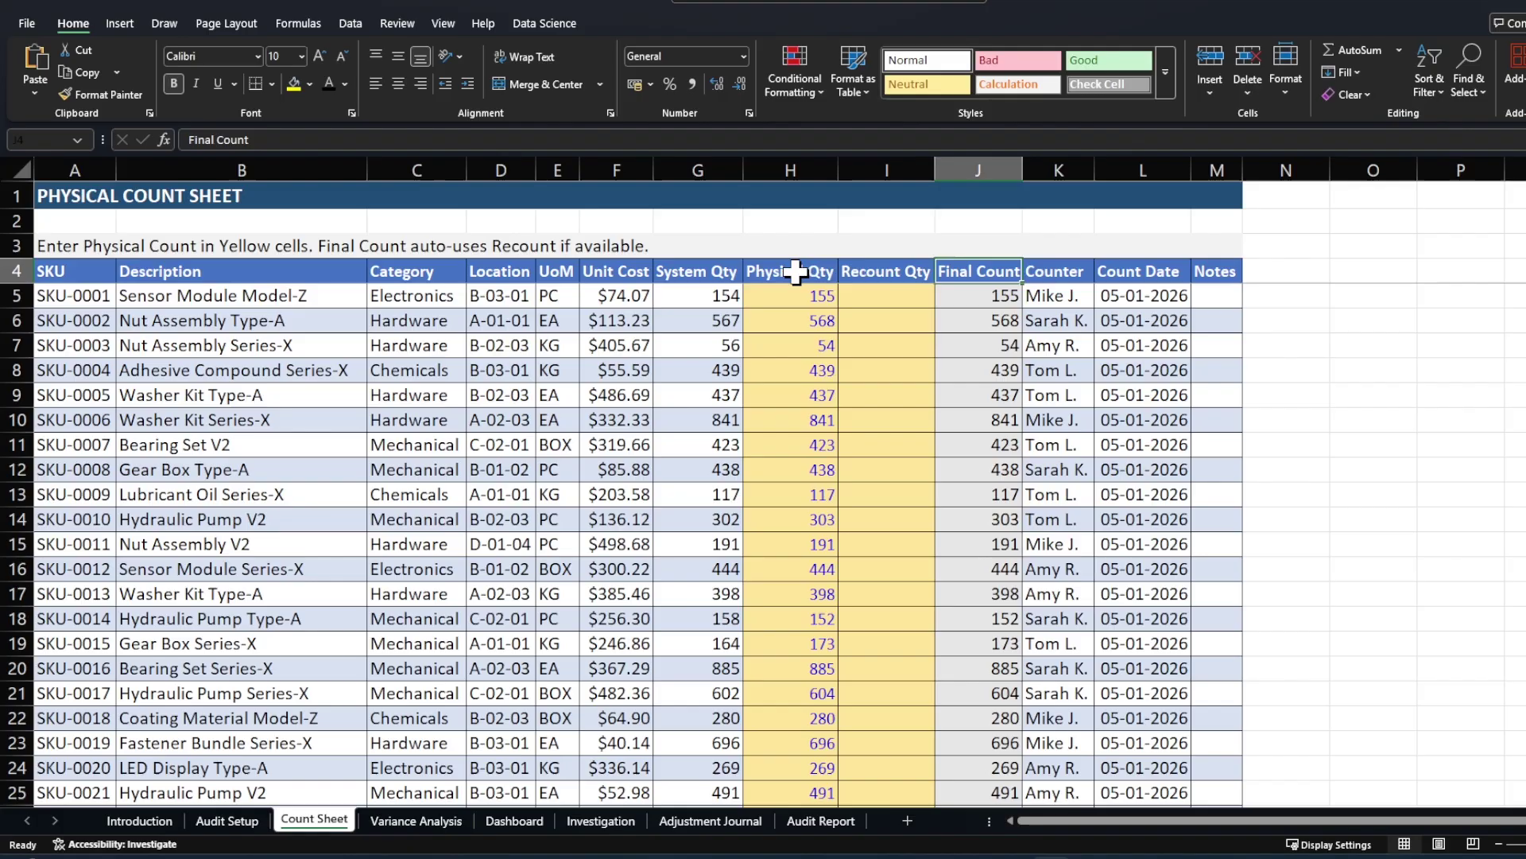
pyautogui.moveTo(791, 273); pyautogui.dragTo(892, 271)
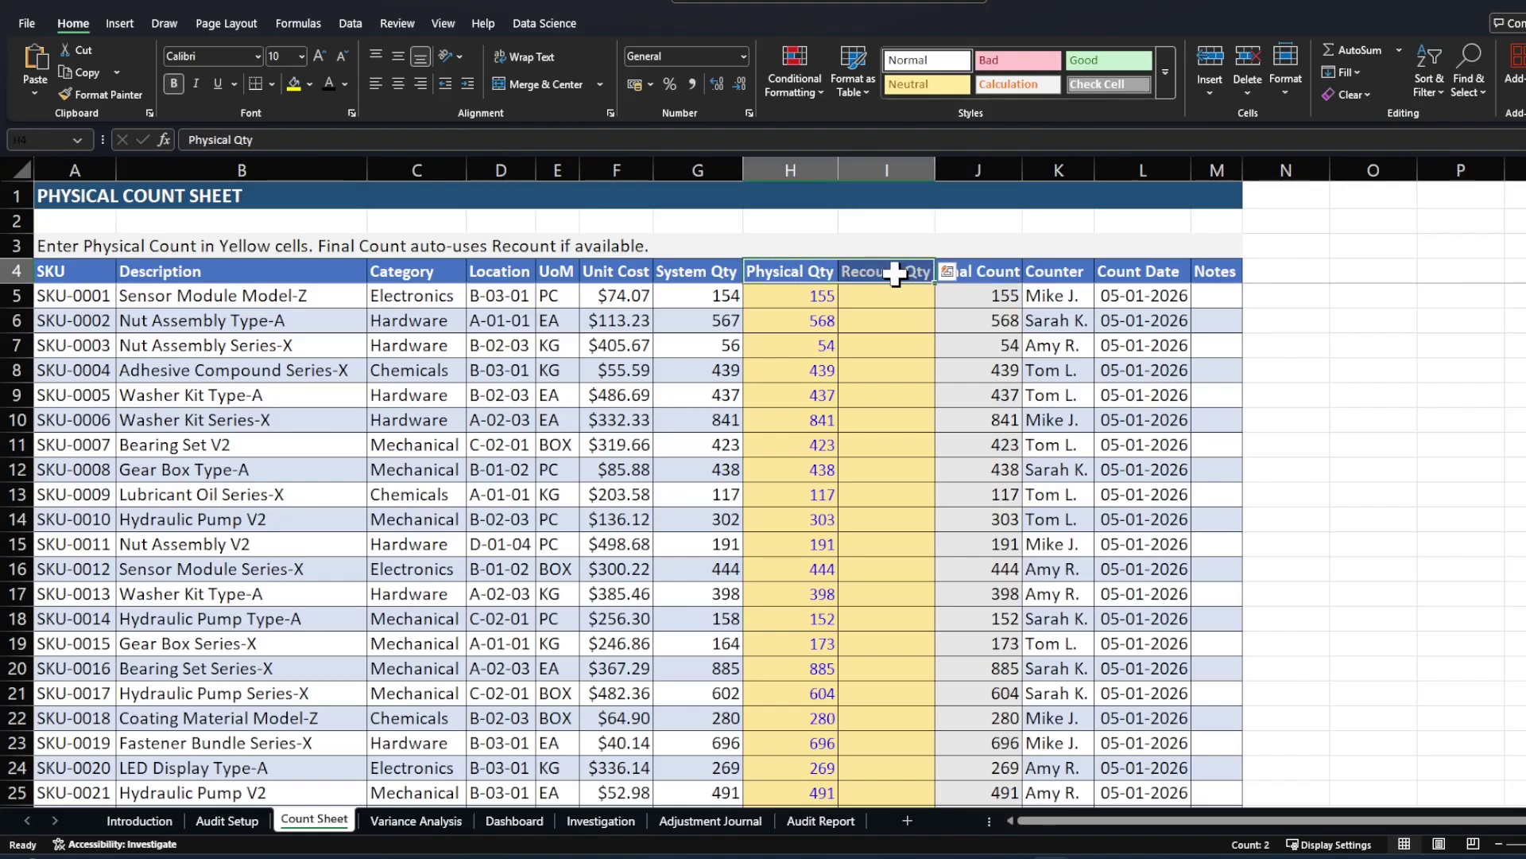
pyautogui.click(790, 273)
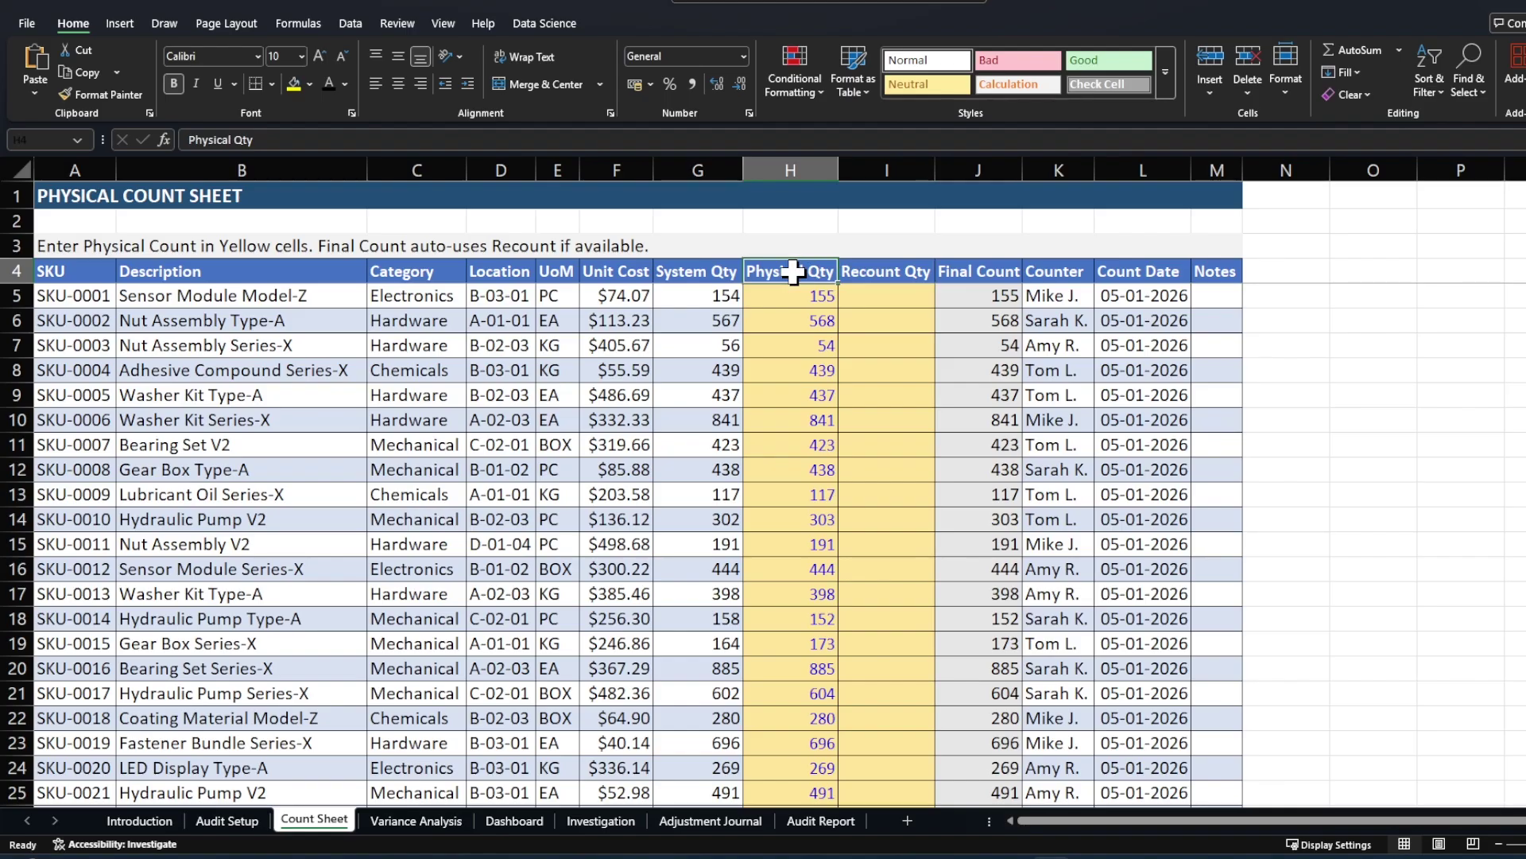
pyautogui.click(1057, 273)
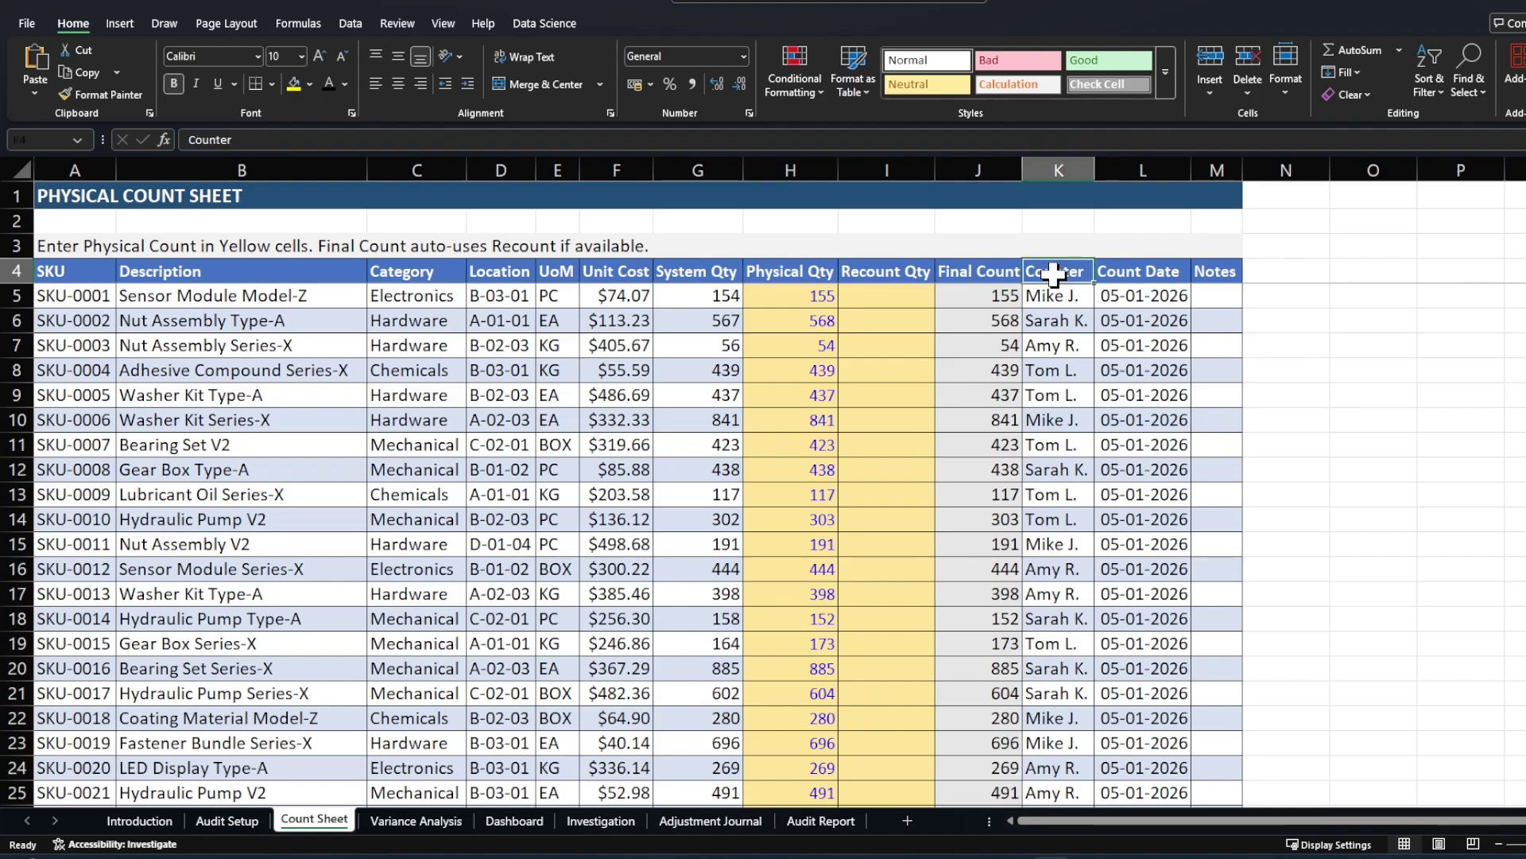
pyautogui.click(1150, 273)
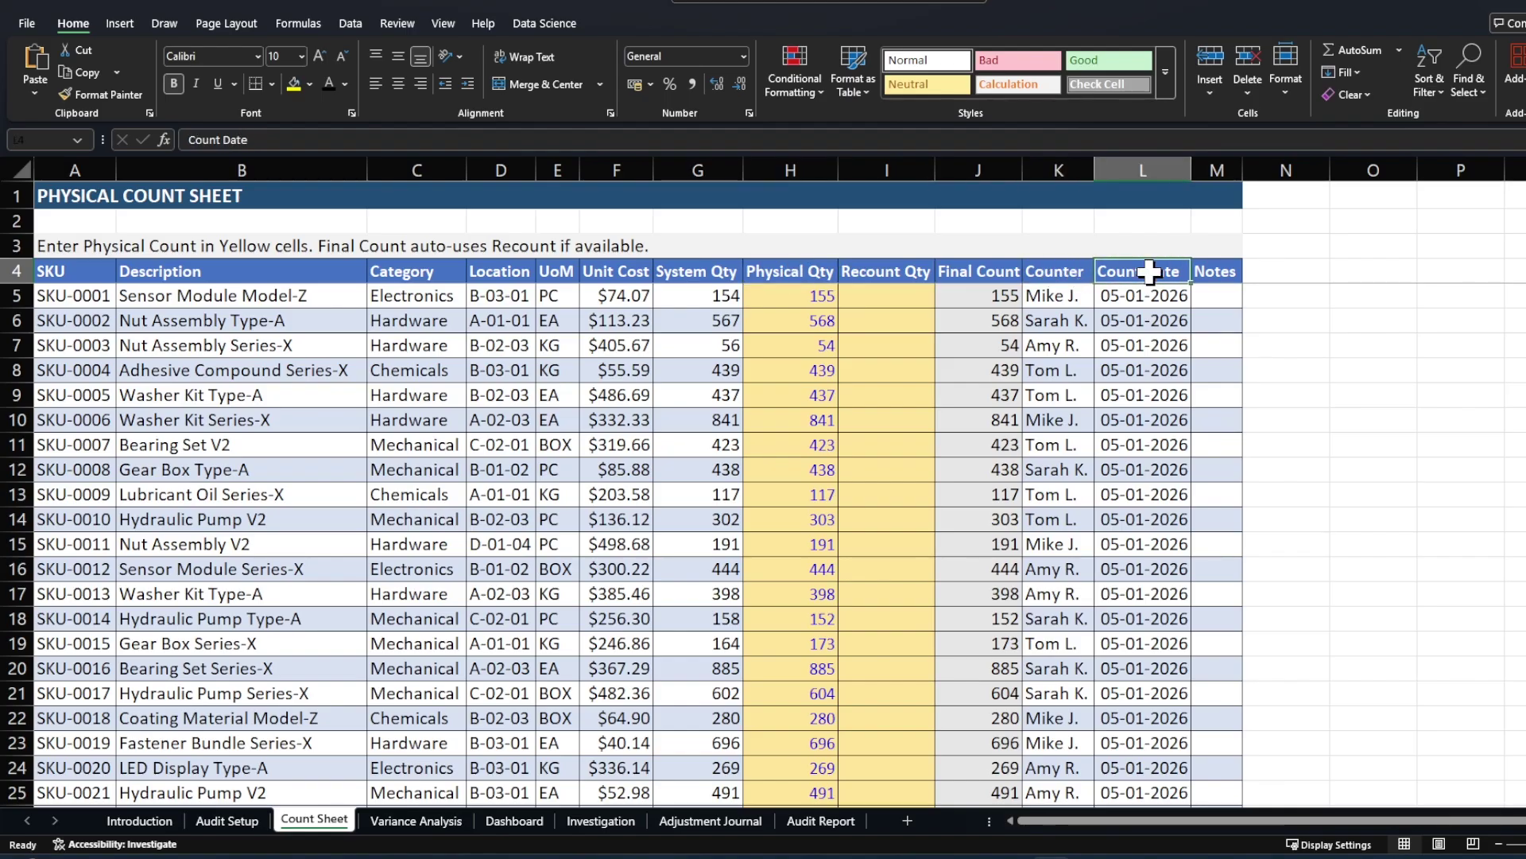
pyautogui.click(1222, 271)
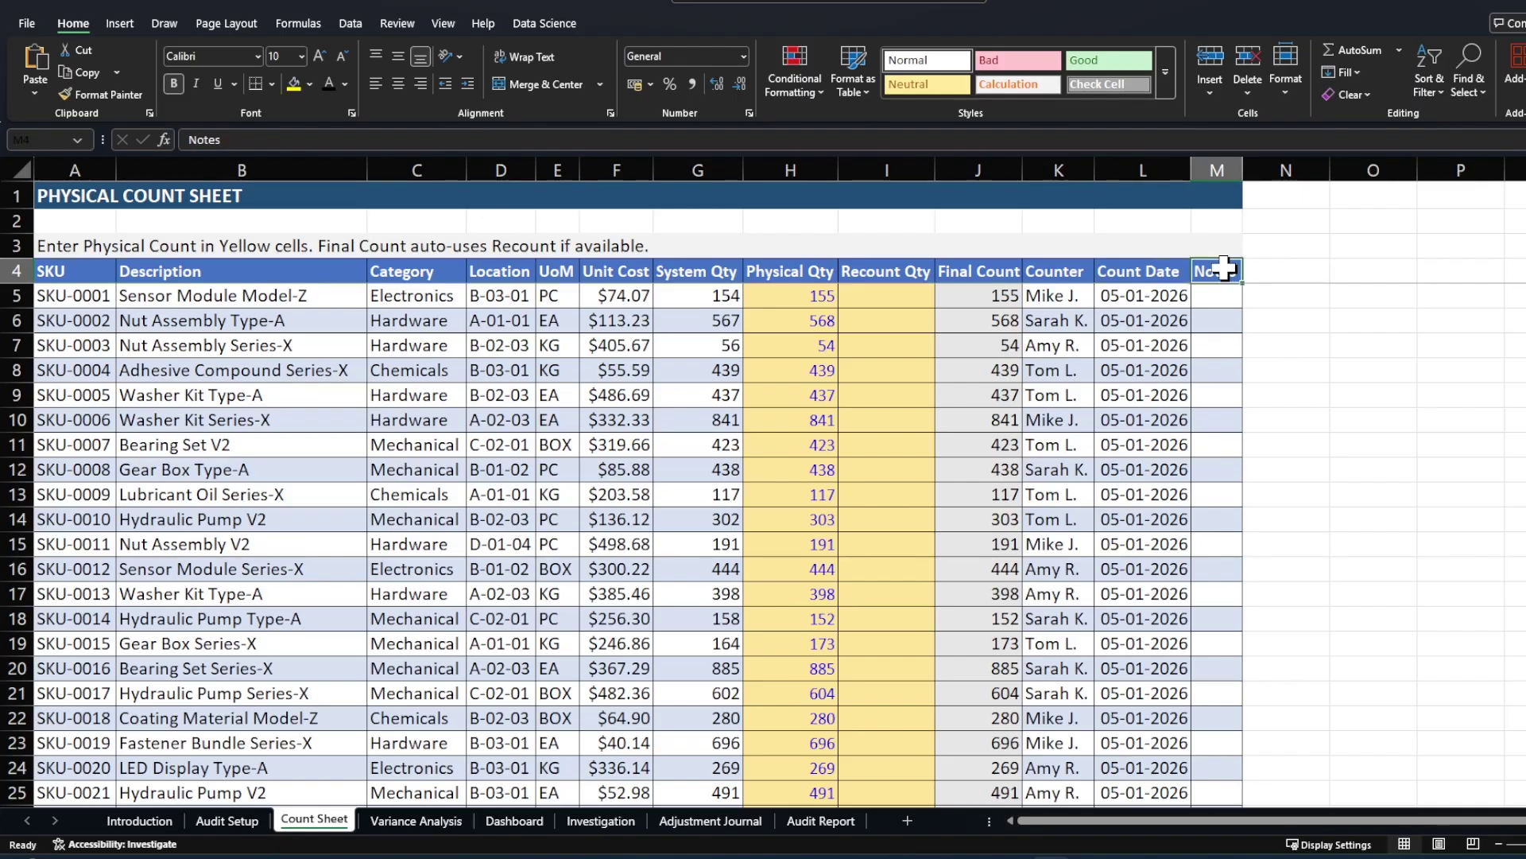
# - Review the Variance Analysis sheet's columns from the item details and Final Count through Variance Qty and Variance % to Variance Value
pyautogui.click(416, 821)
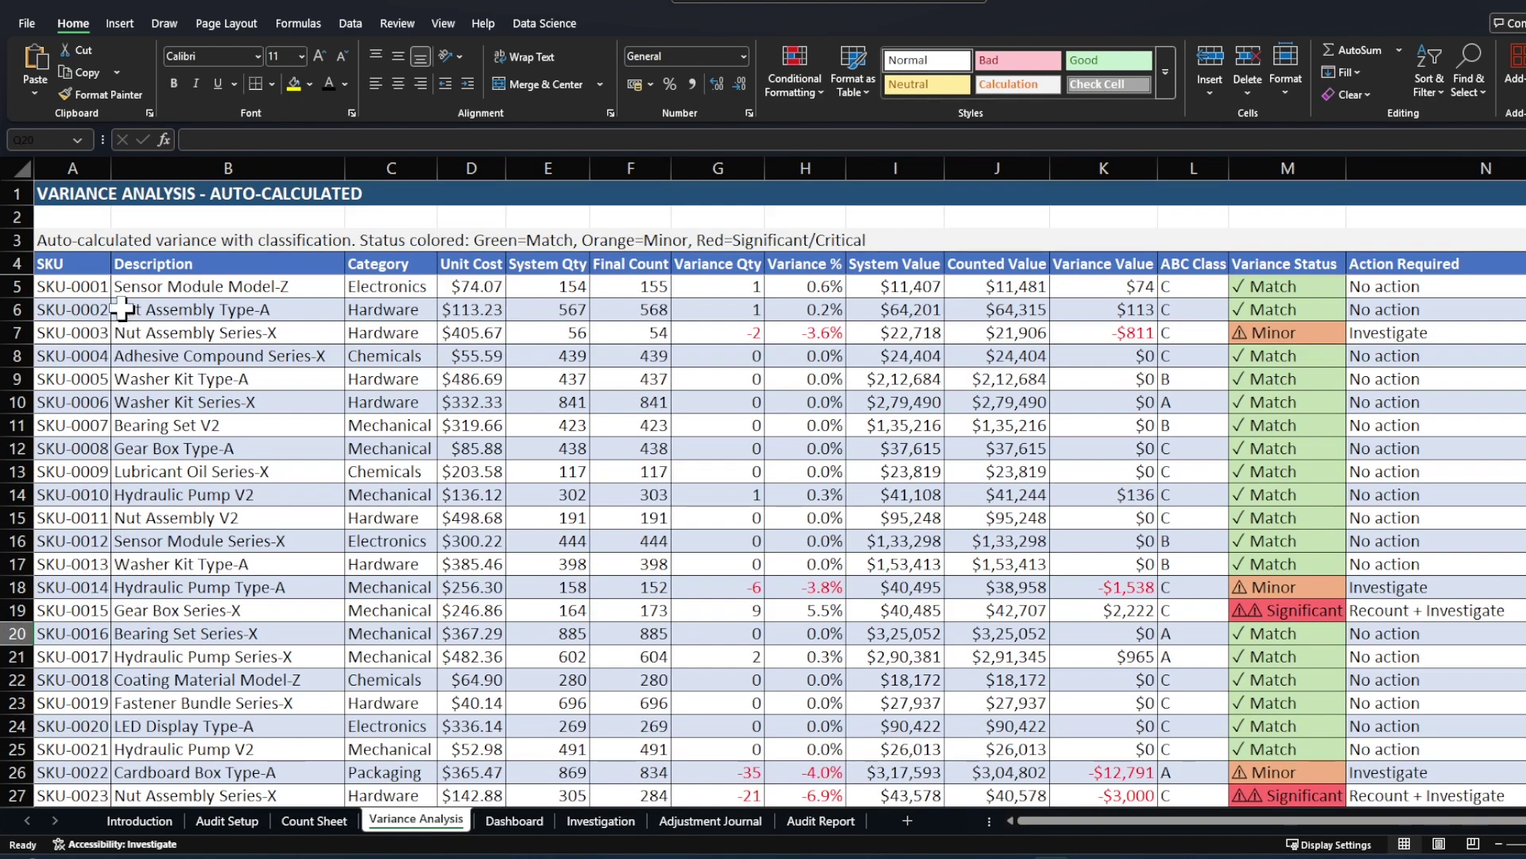
pyautogui.moveTo(71, 169); pyautogui.dragTo(548, 170)
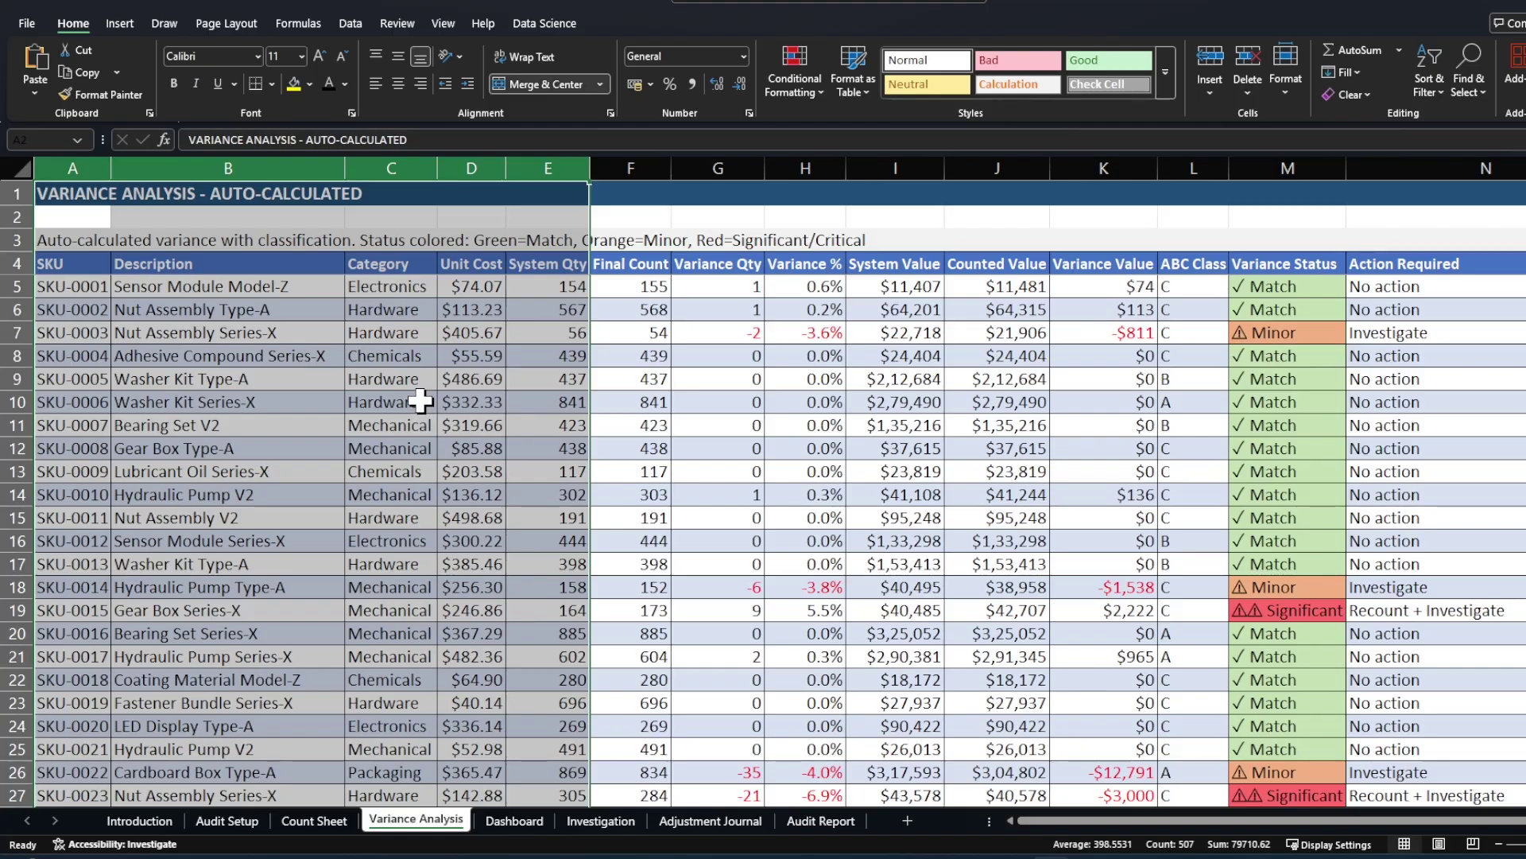
pyautogui.click(630, 266)
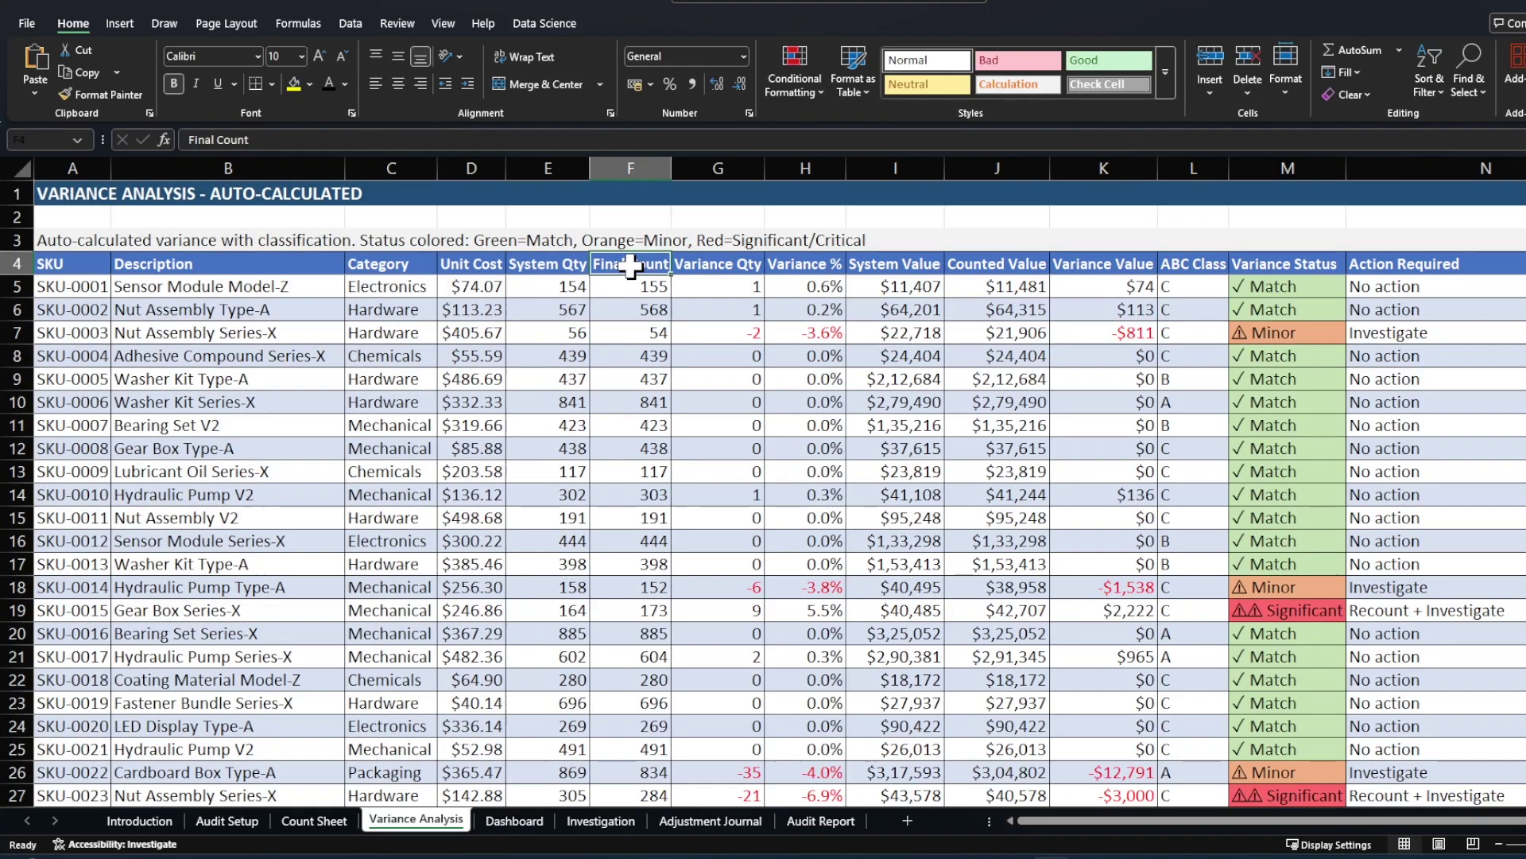
pyautogui.click(707, 266)
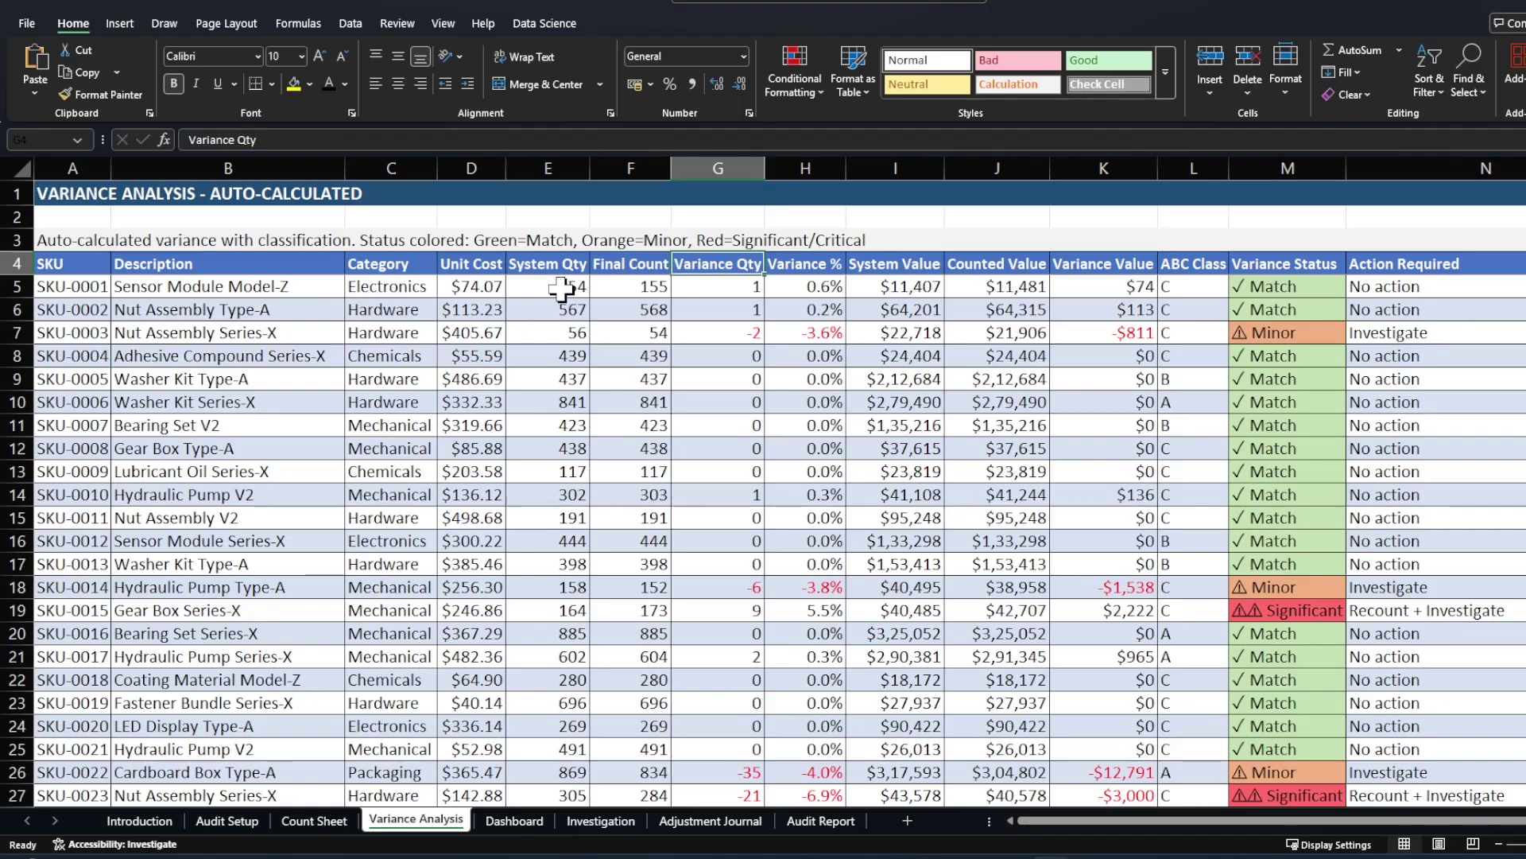
pyautogui.click(812, 264)
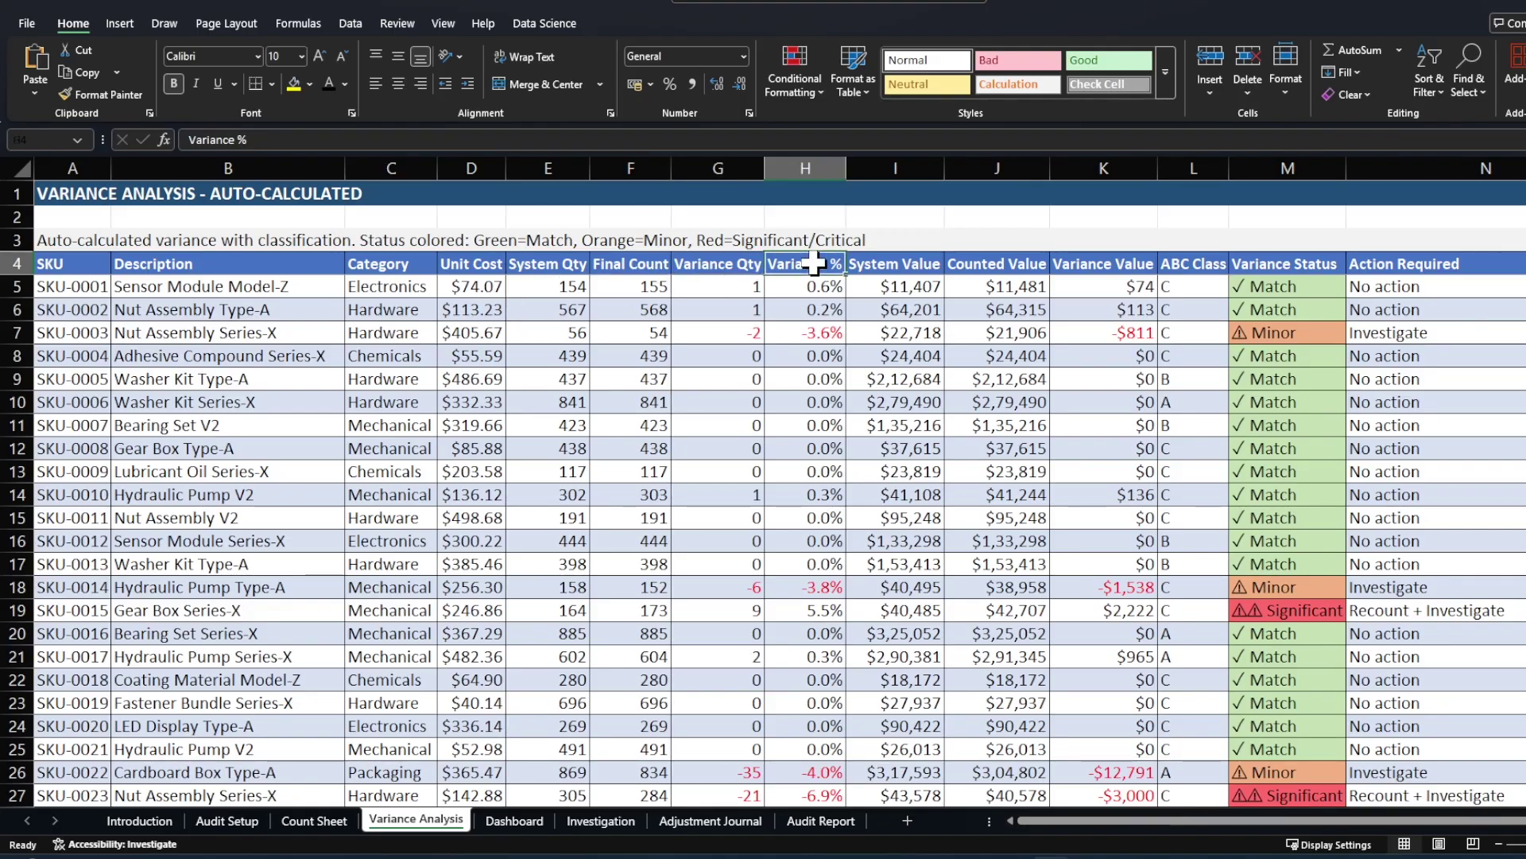
pyautogui.click(911, 264)
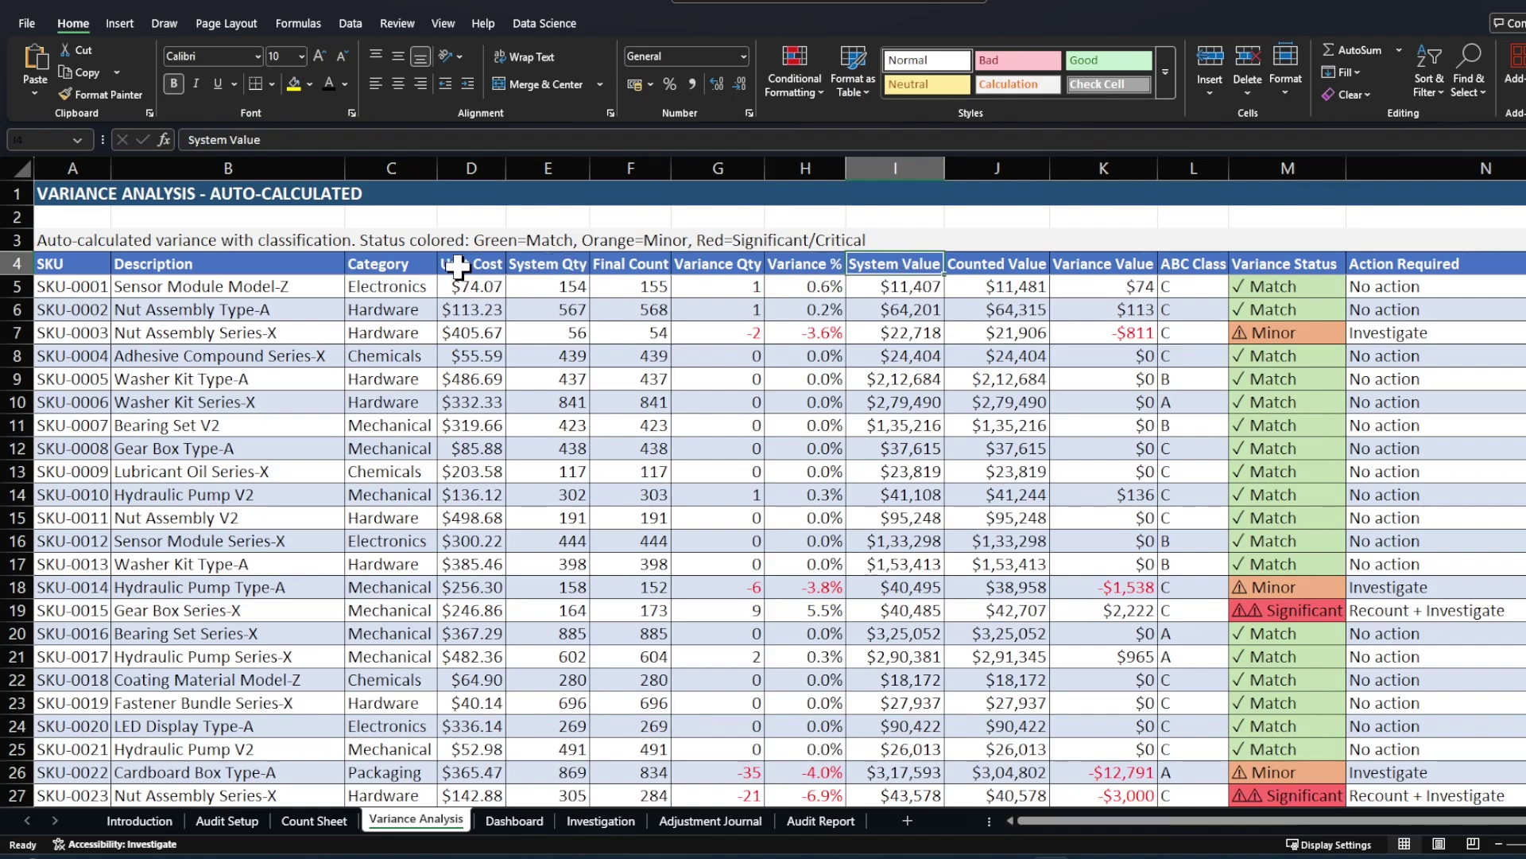
pyautogui.click(997, 261)
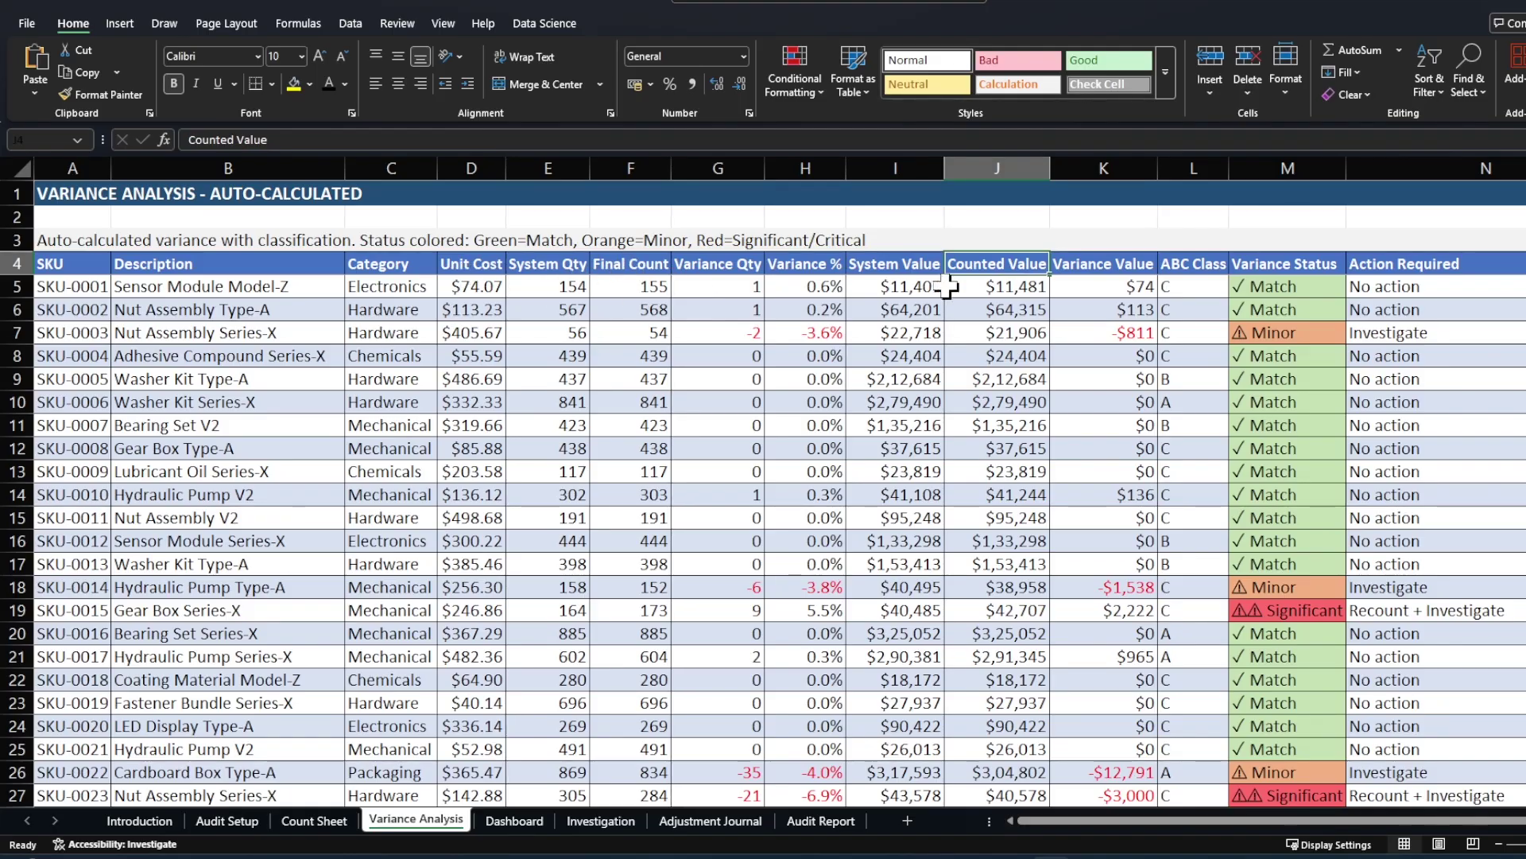
pyautogui.click(1081, 264)
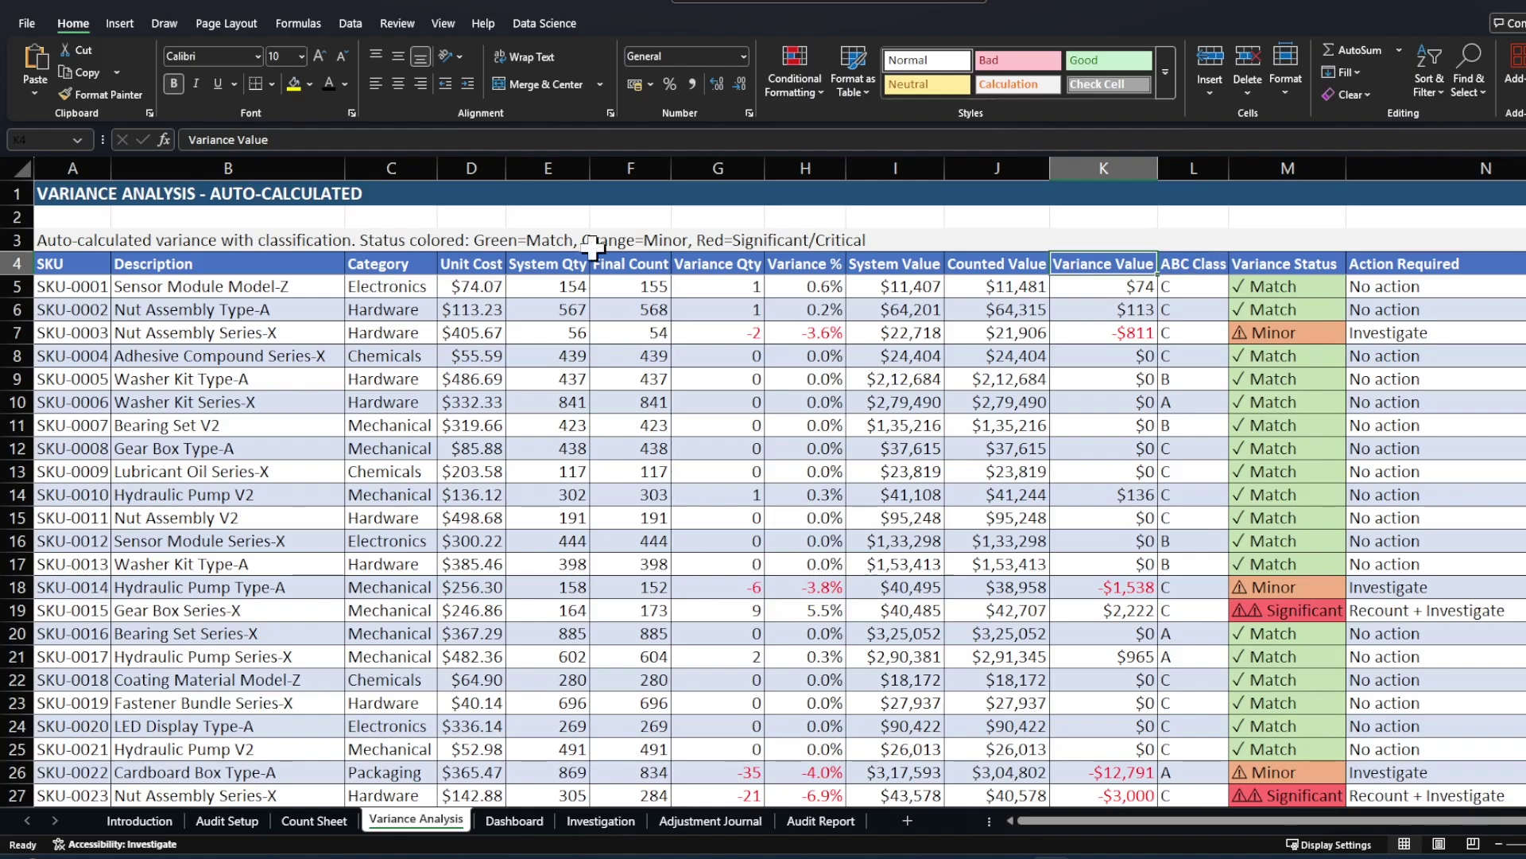
# - Inspect the percentile-based ABC Class formula for SKU-0001 on the Variance Analysis sheet
pyautogui.click(1208, 265)
pyautogui.click(1207, 288)
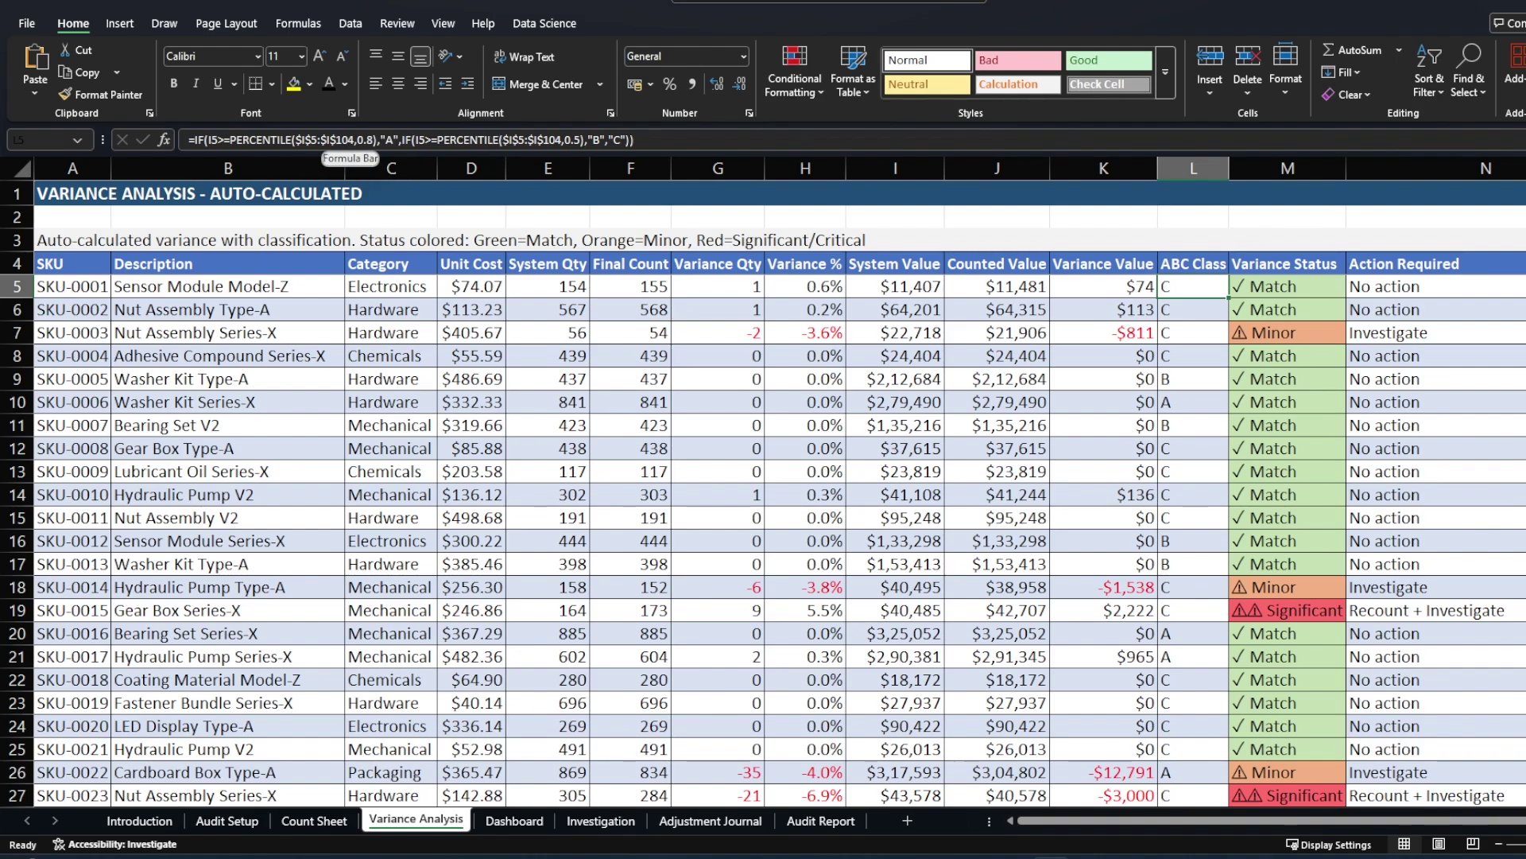
pyautogui.click(1247, 223)
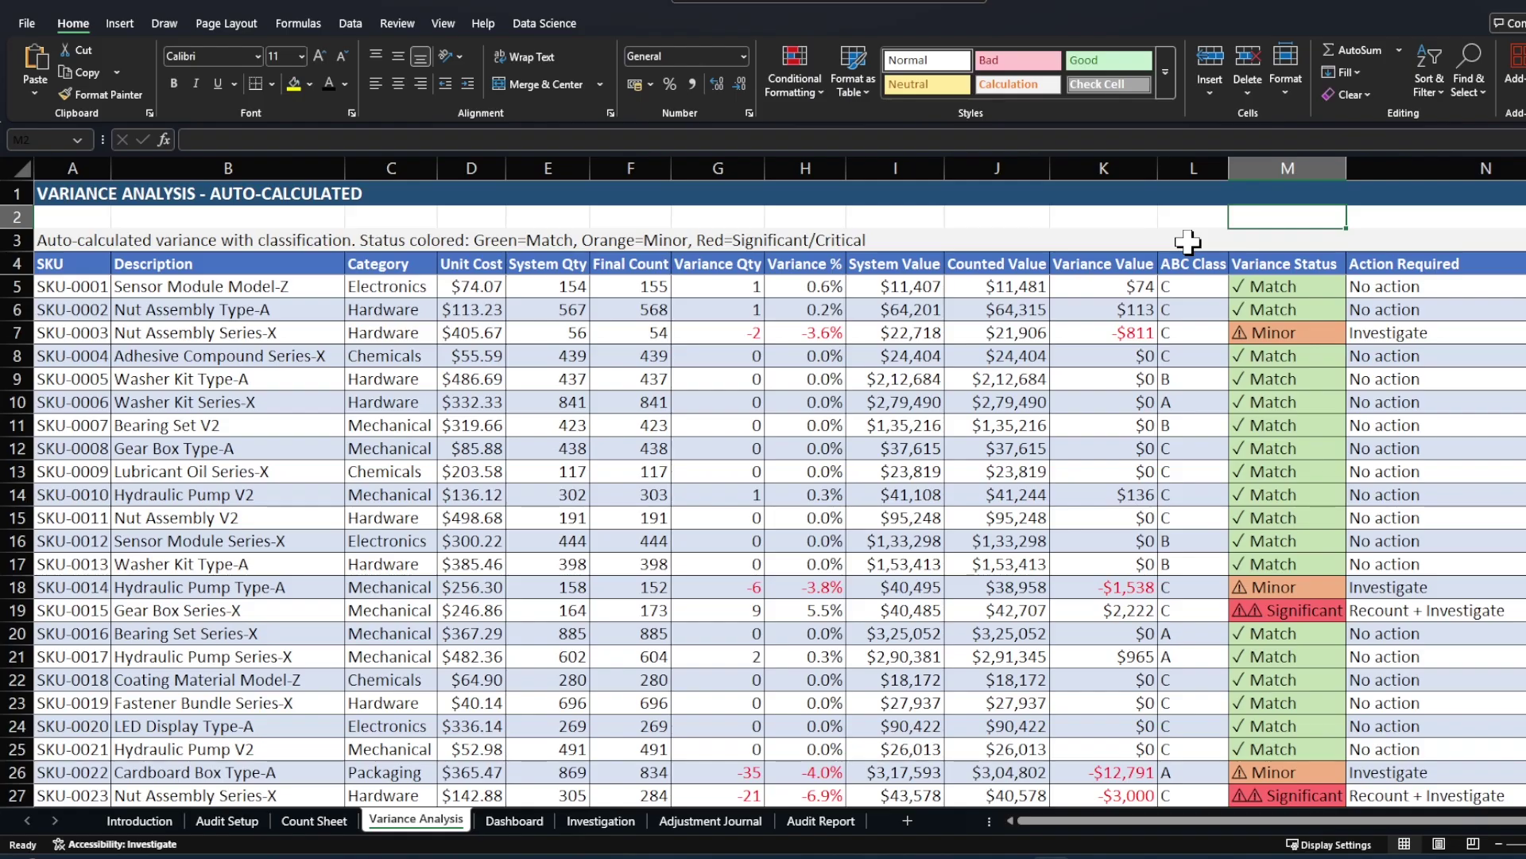
# - Compare the Variance Status classifications on the Variance Analysis sheet with the variance thresholds on the Audit Setup sheet
pyautogui.click(1277, 266)
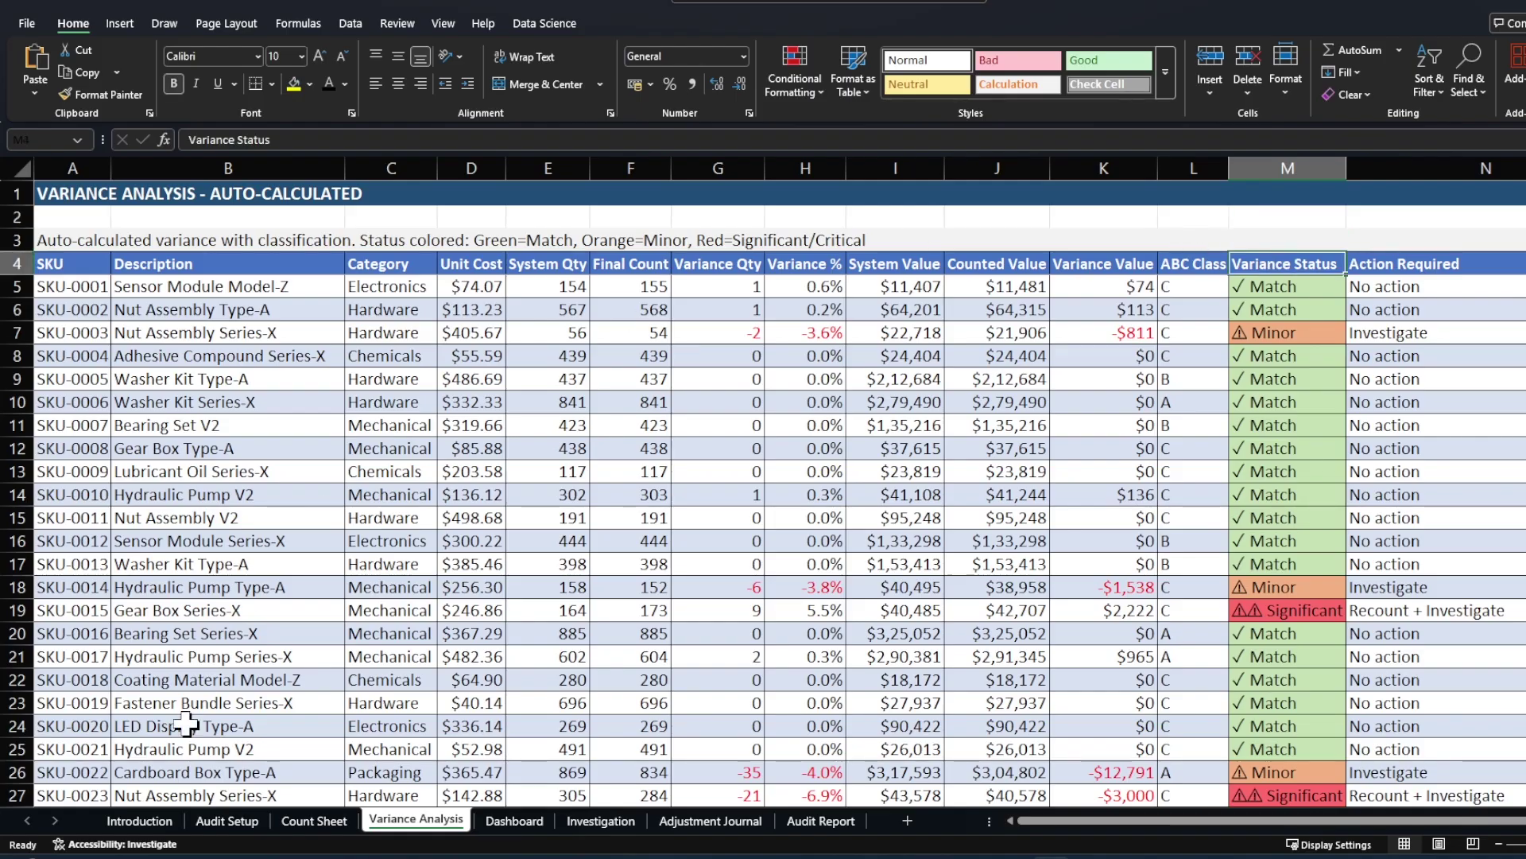
pyautogui.click(236, 831)
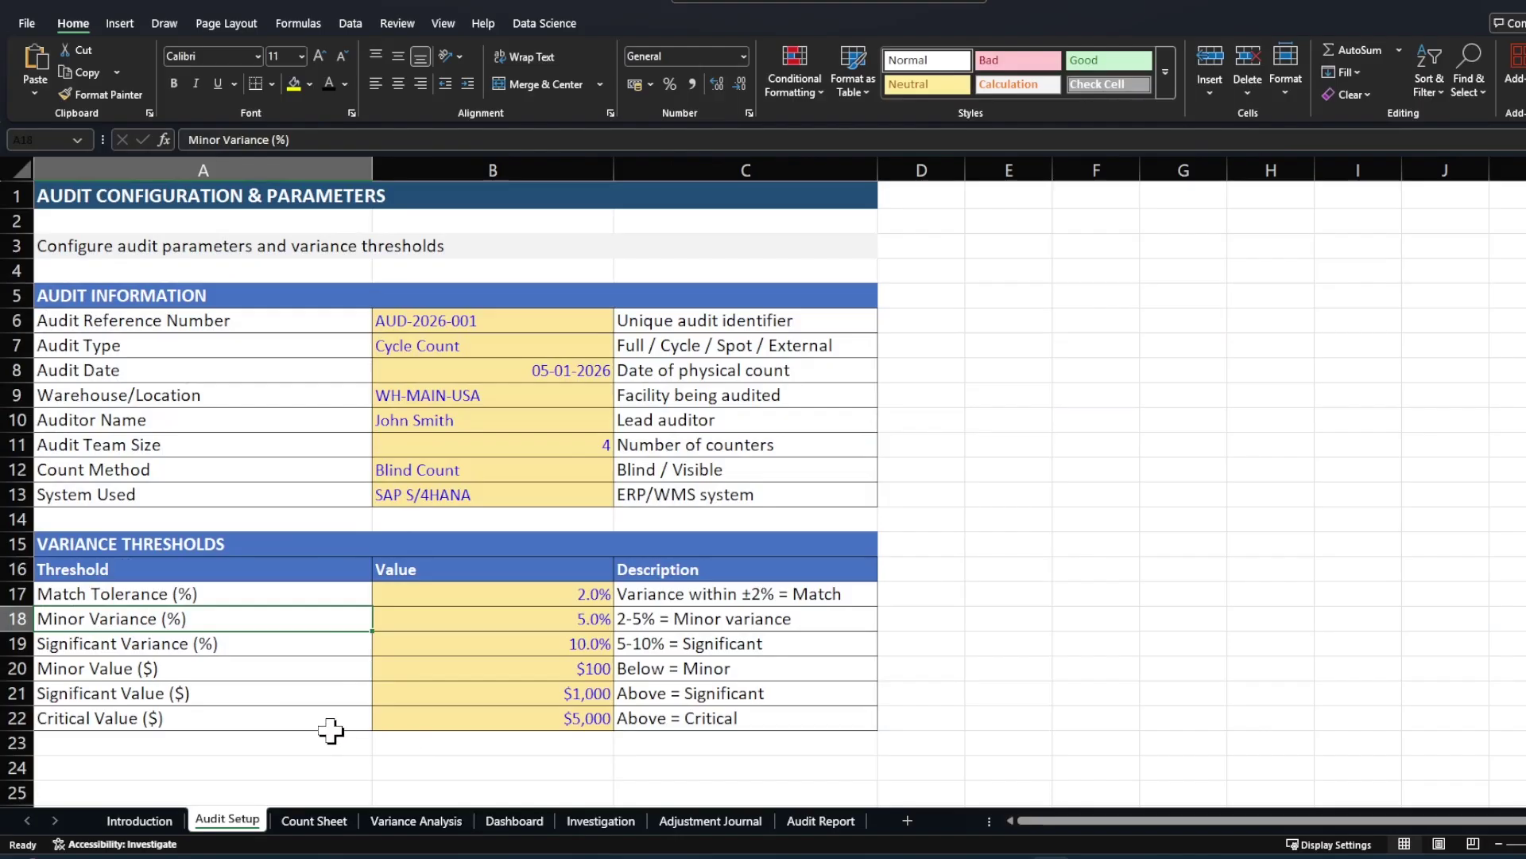
pyautogui.click(429, 819)
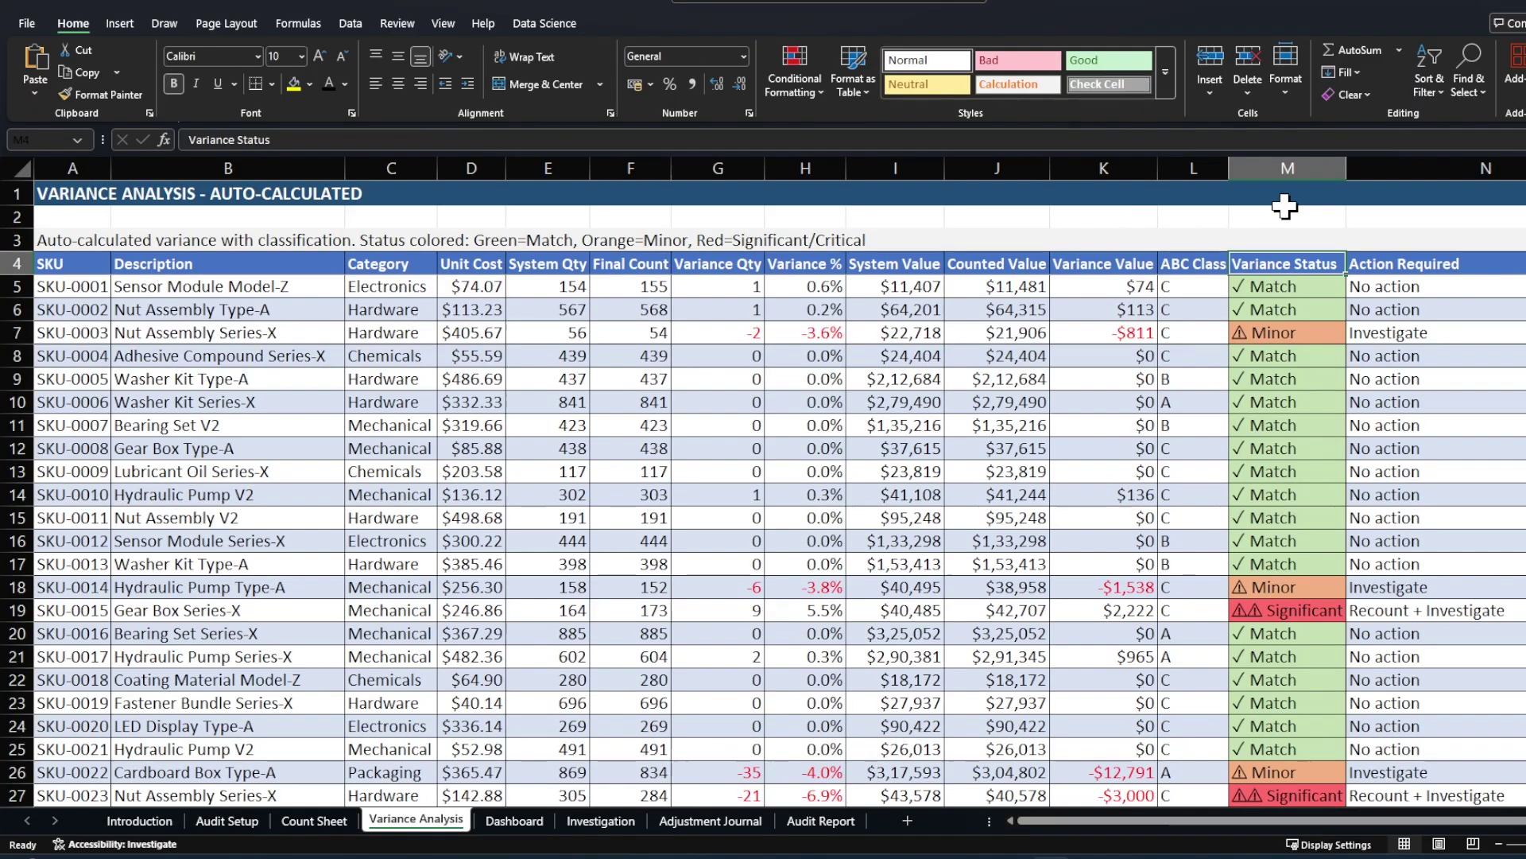
pyautogui.click(226, 820)
pyautogui.click(416, 818)
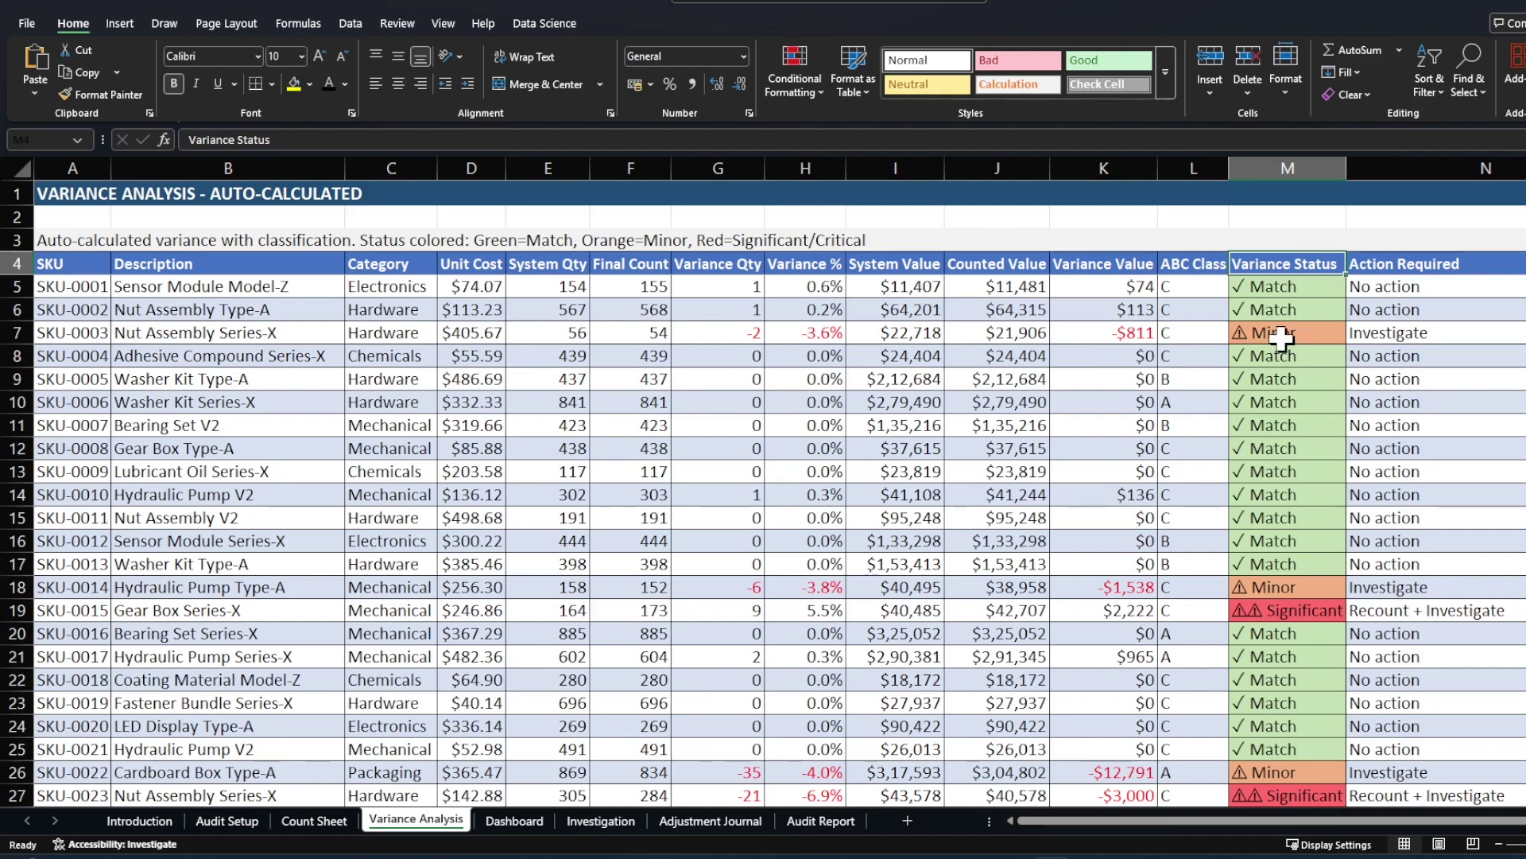
pyautogui.click(227, 818)
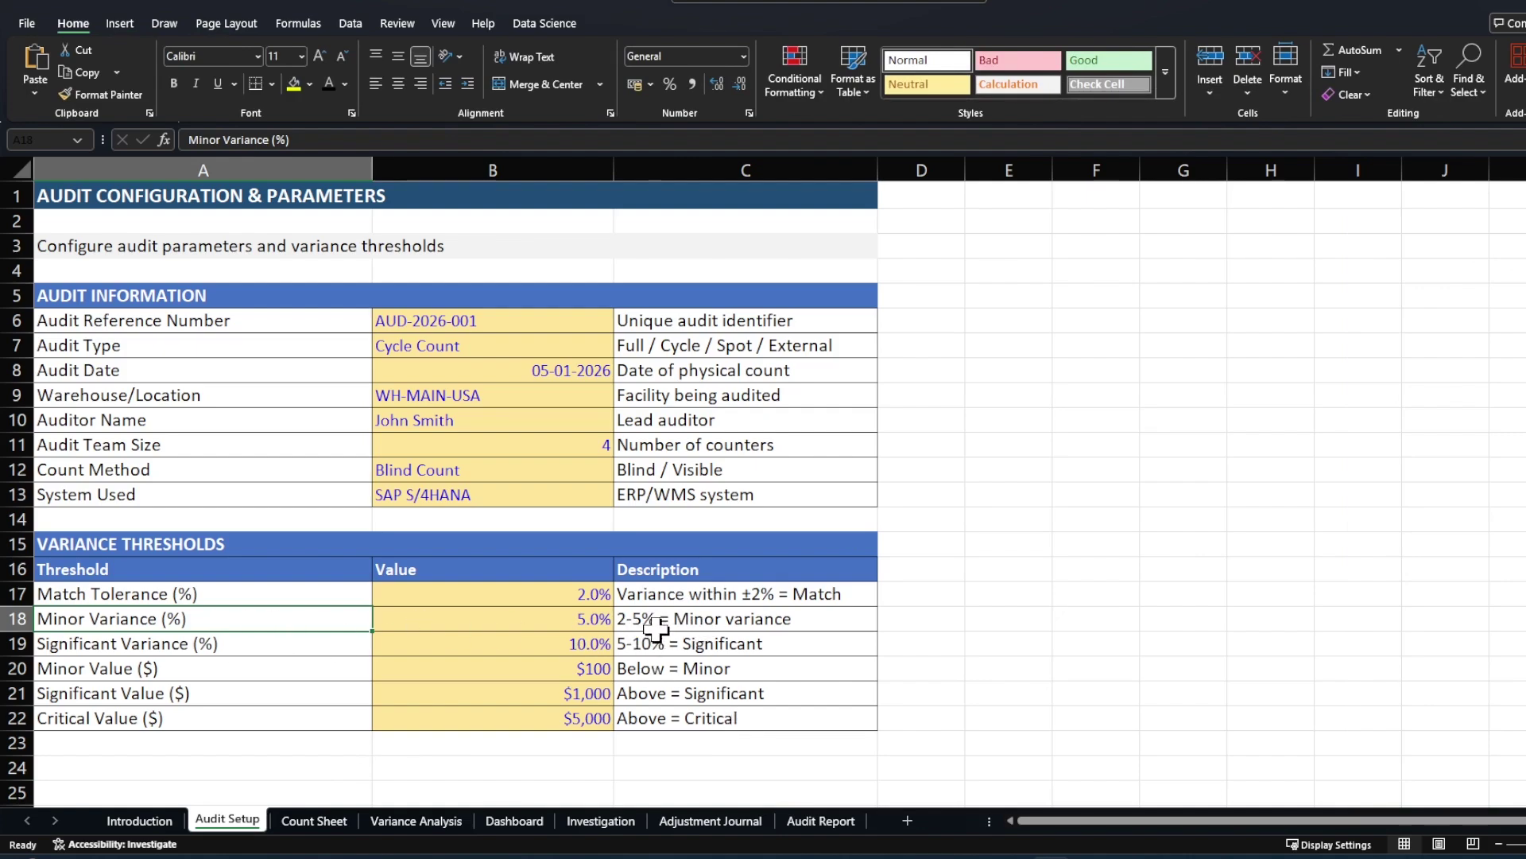
pyautogui.click(411, 820)
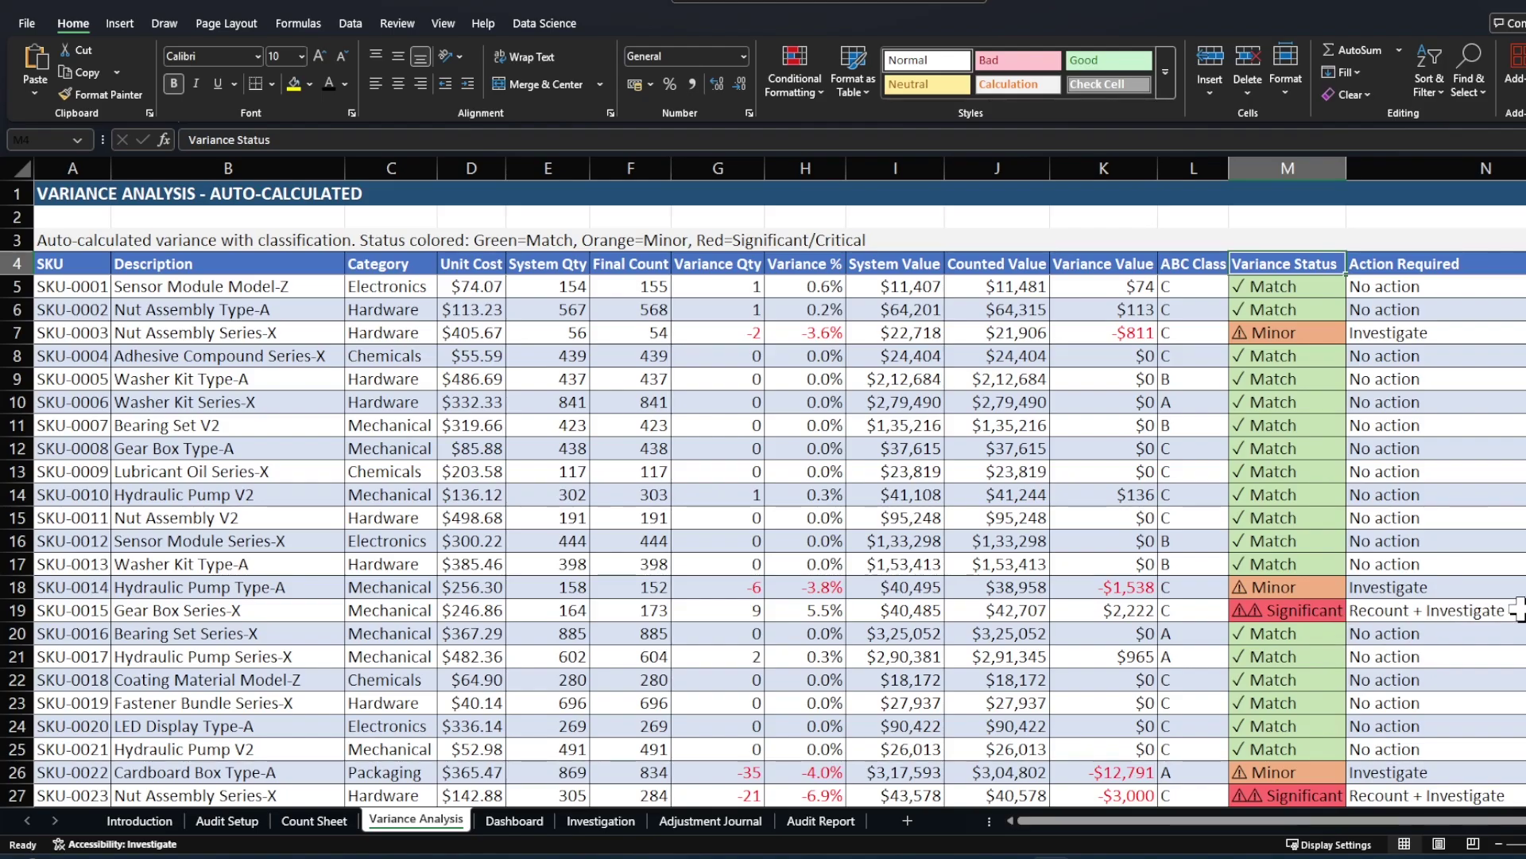
# - Check the Count Sheet's final counts, and look through the Variance Status and Action Required entries on the Variance Analysis sheet
pyautogui.click(306, 822)
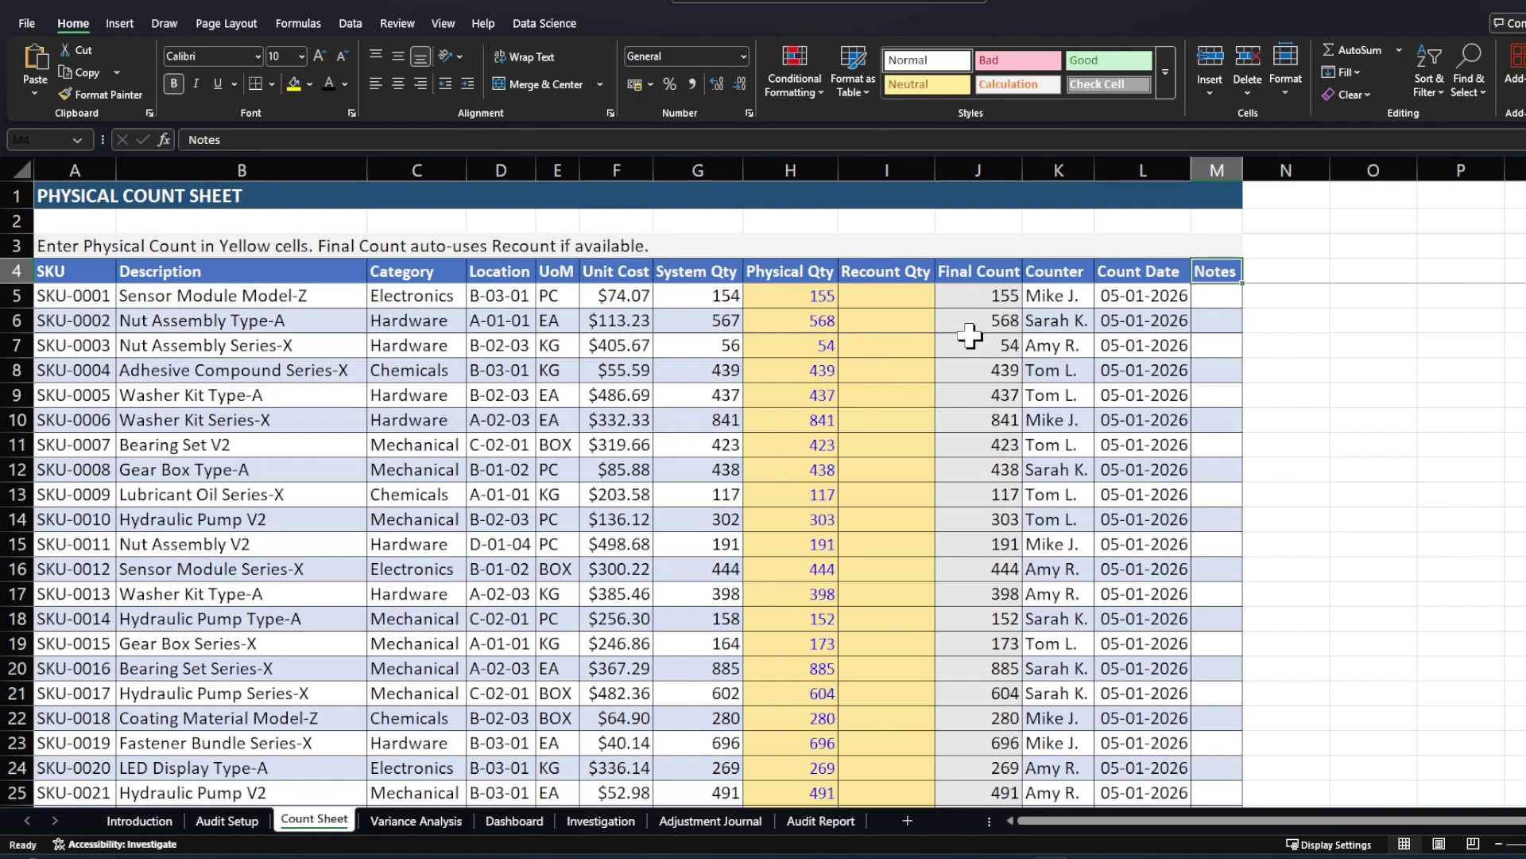
pyautogui.hotkey('ctrl', 'pagedown')
pyautogui.scroll(-11, 1288, 439)
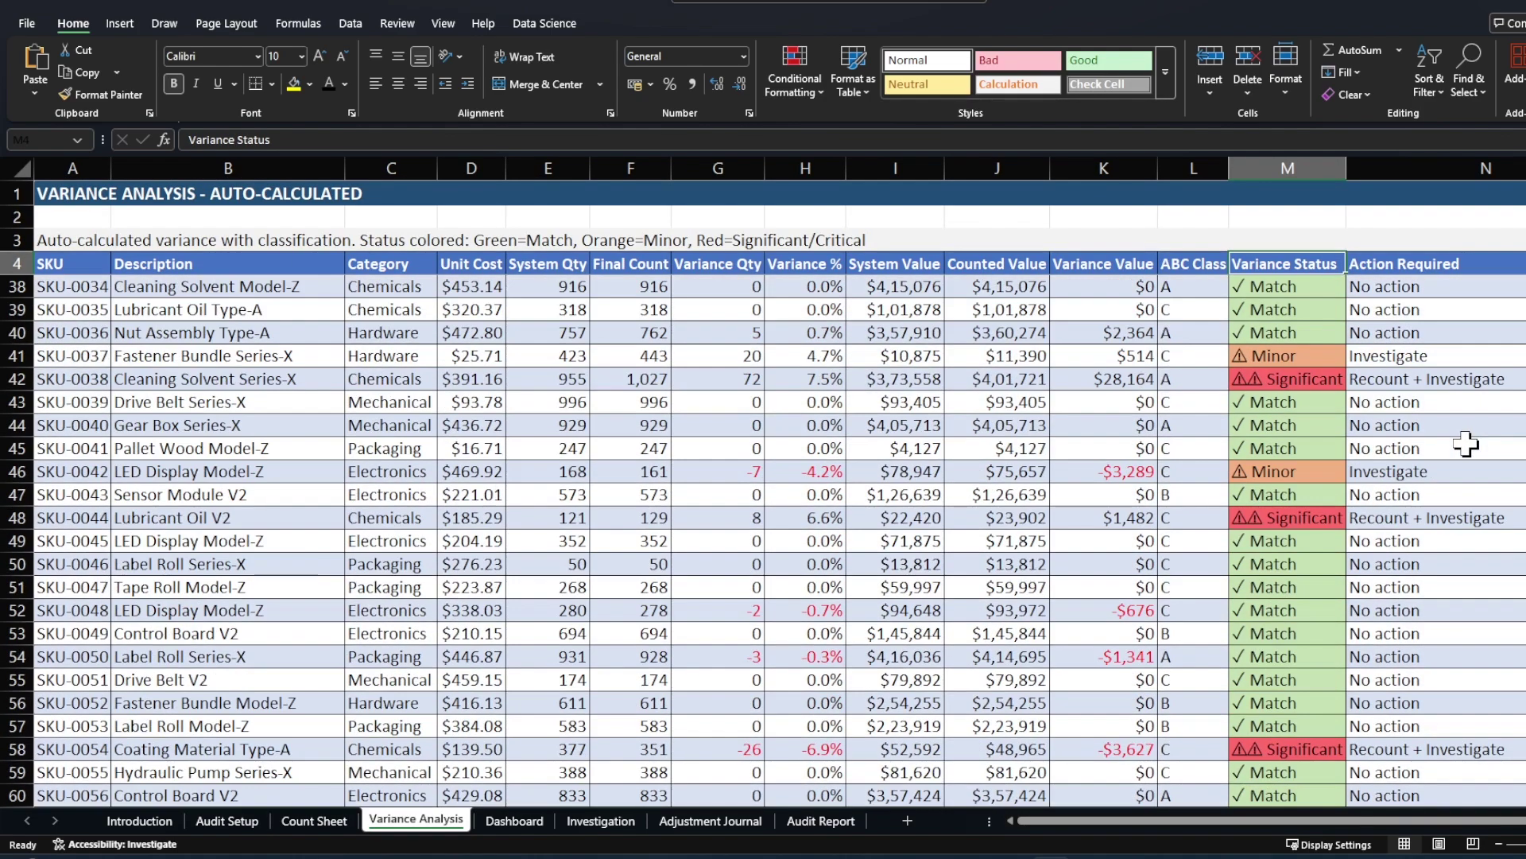
pyautogui.scroll(11, 1467, 445)
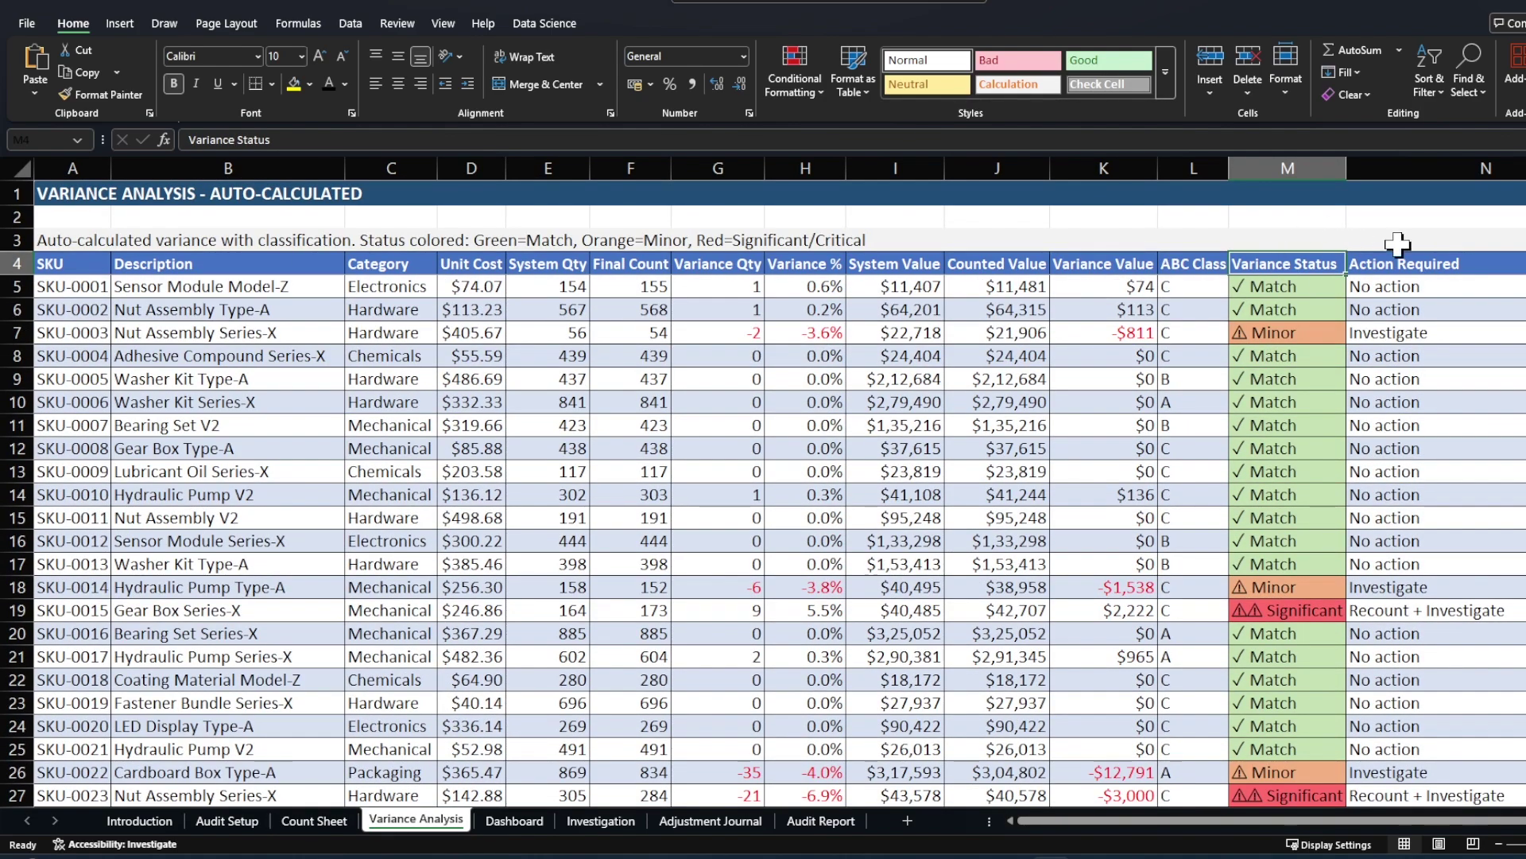
# - Review the Dashboard's key audit metrics and charts, and look up the key metric formulas on the Introduction sheet
pyautogui.click(515, 820)
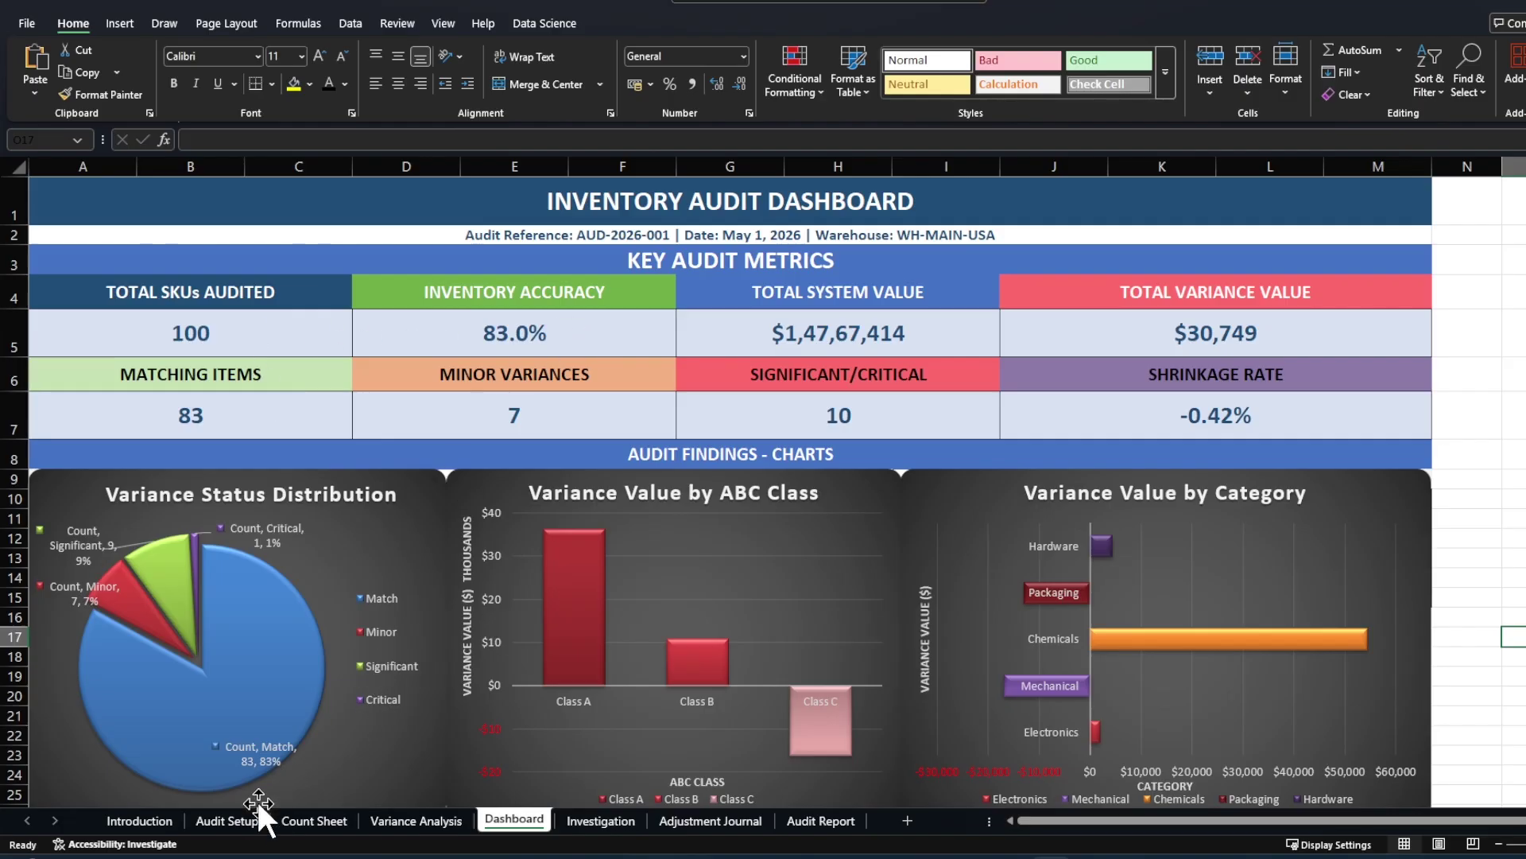
pyautogui.click(141, 821)
pyautogui.scroll(10, 334, 671)
pyautogui.click(170, 820)
pyautogui.scroll(-2, 339, 664)
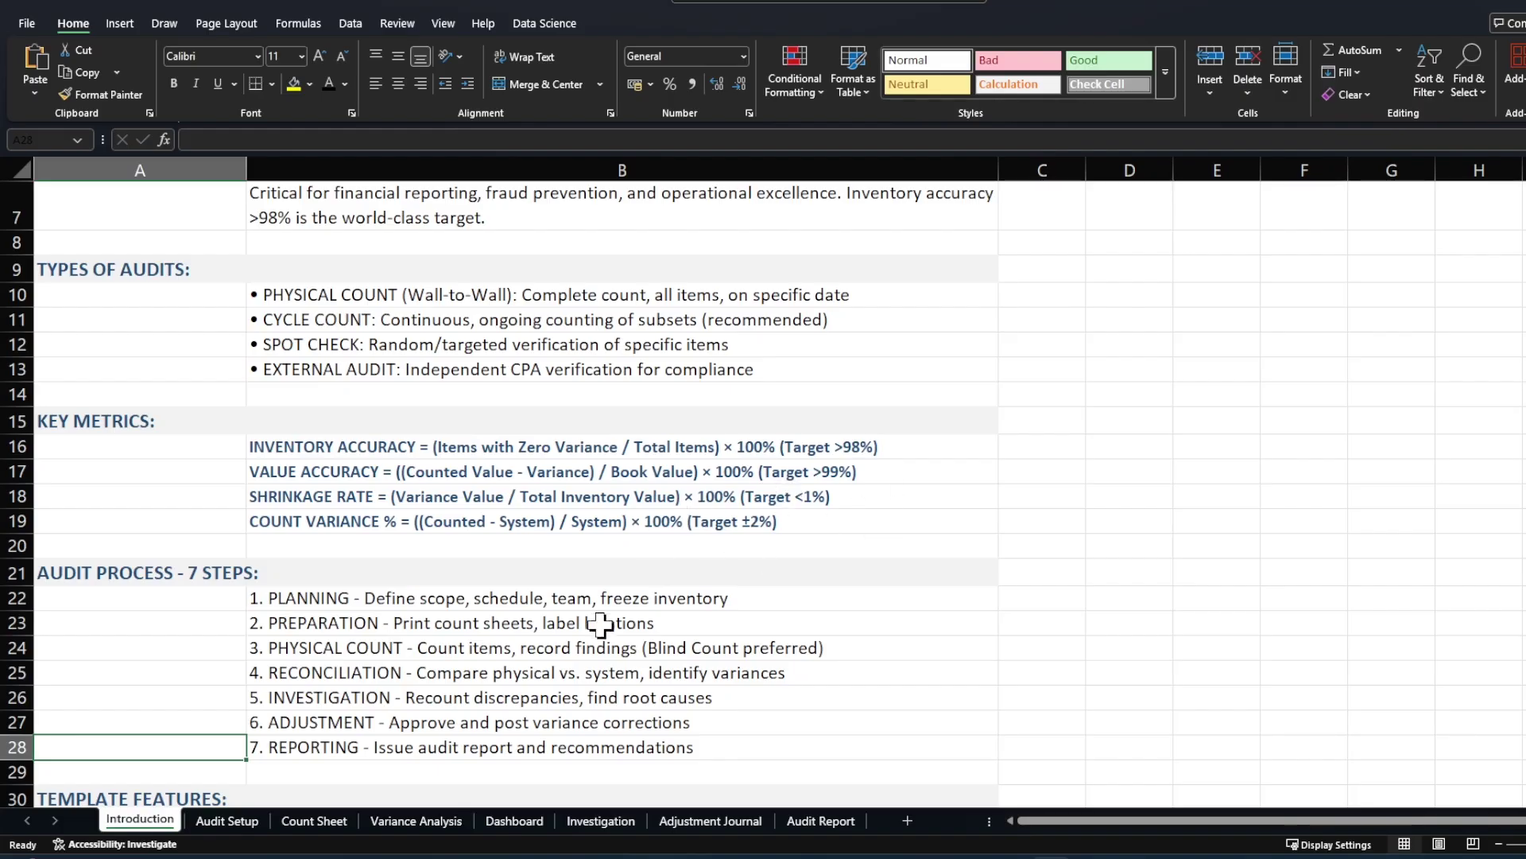
# - Revisit the Variance Analysis sheet, and review the Investigation sheet's tracker columns from SKU and Description through Variance Qty, Variance Value and Root Cause
pyautogui.click(515, 821)
pyautogui.click(432, 817)
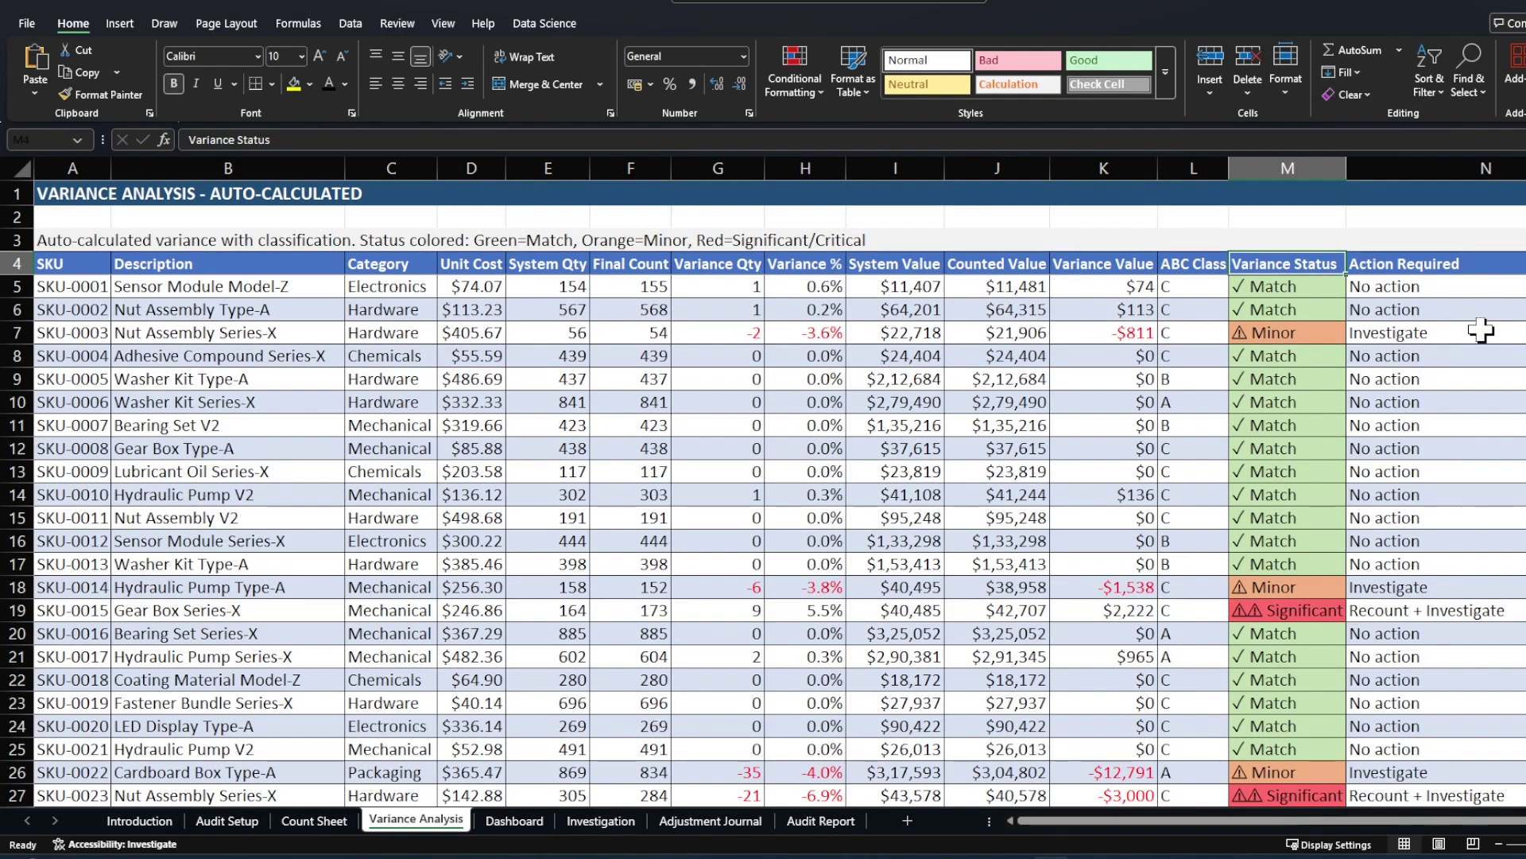
pyautogui.click(600, 821)
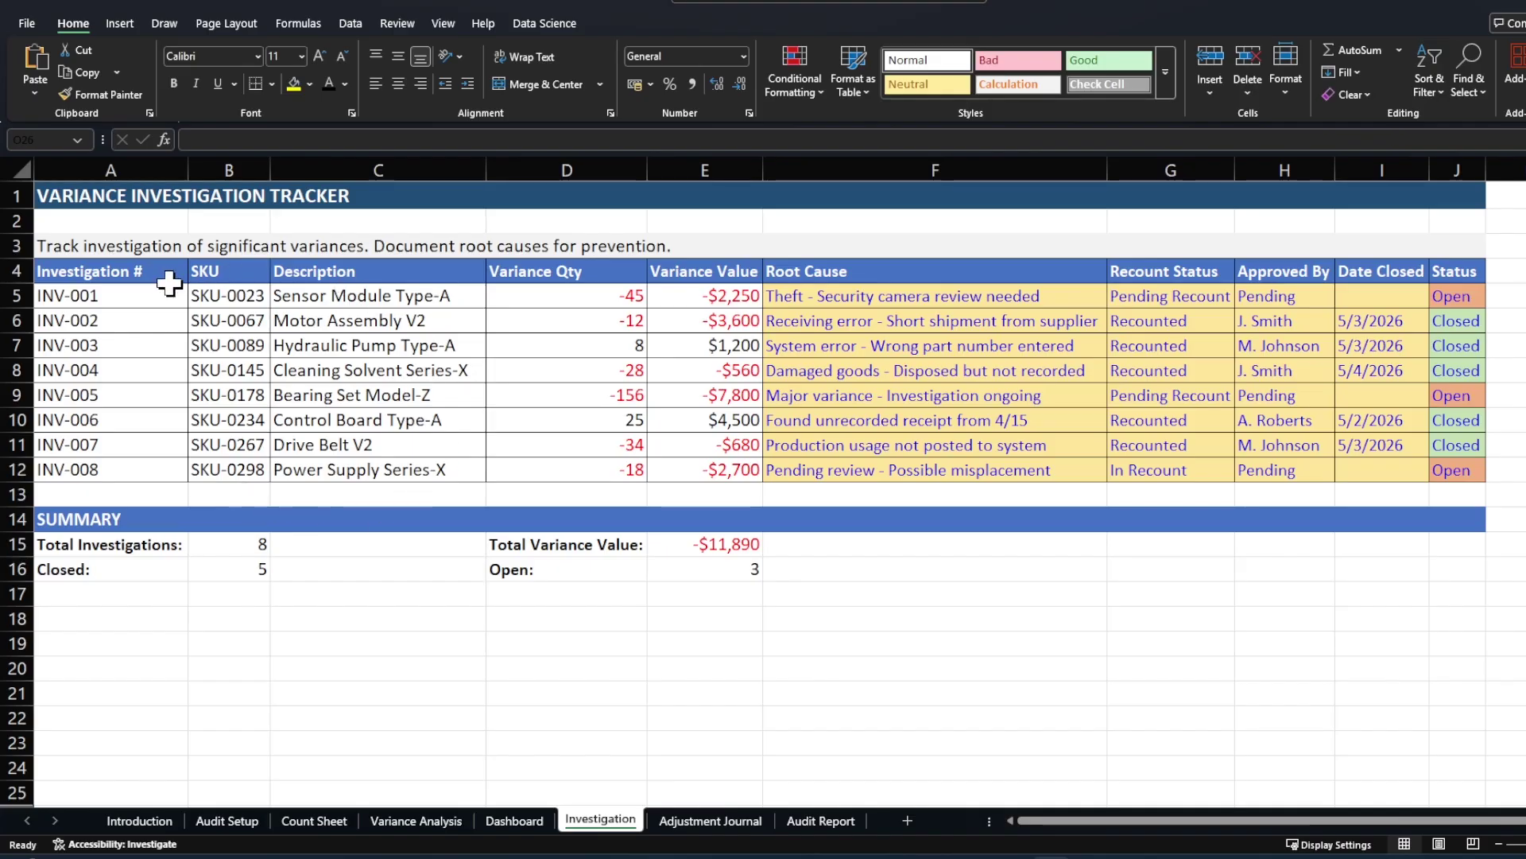
pyautogui.click(210, 272)
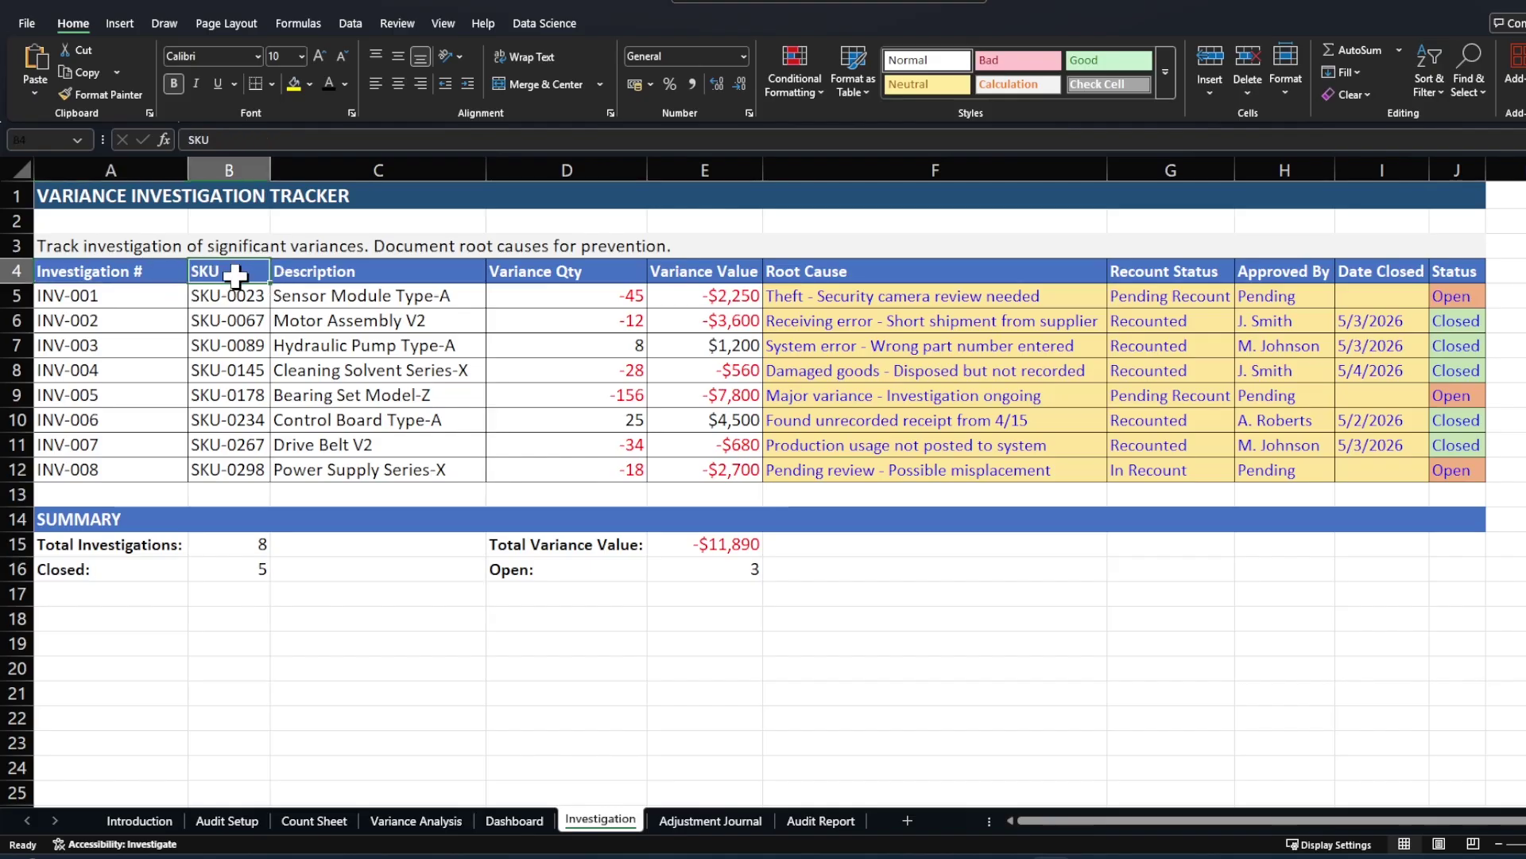
pyautogui.click(334, 274)
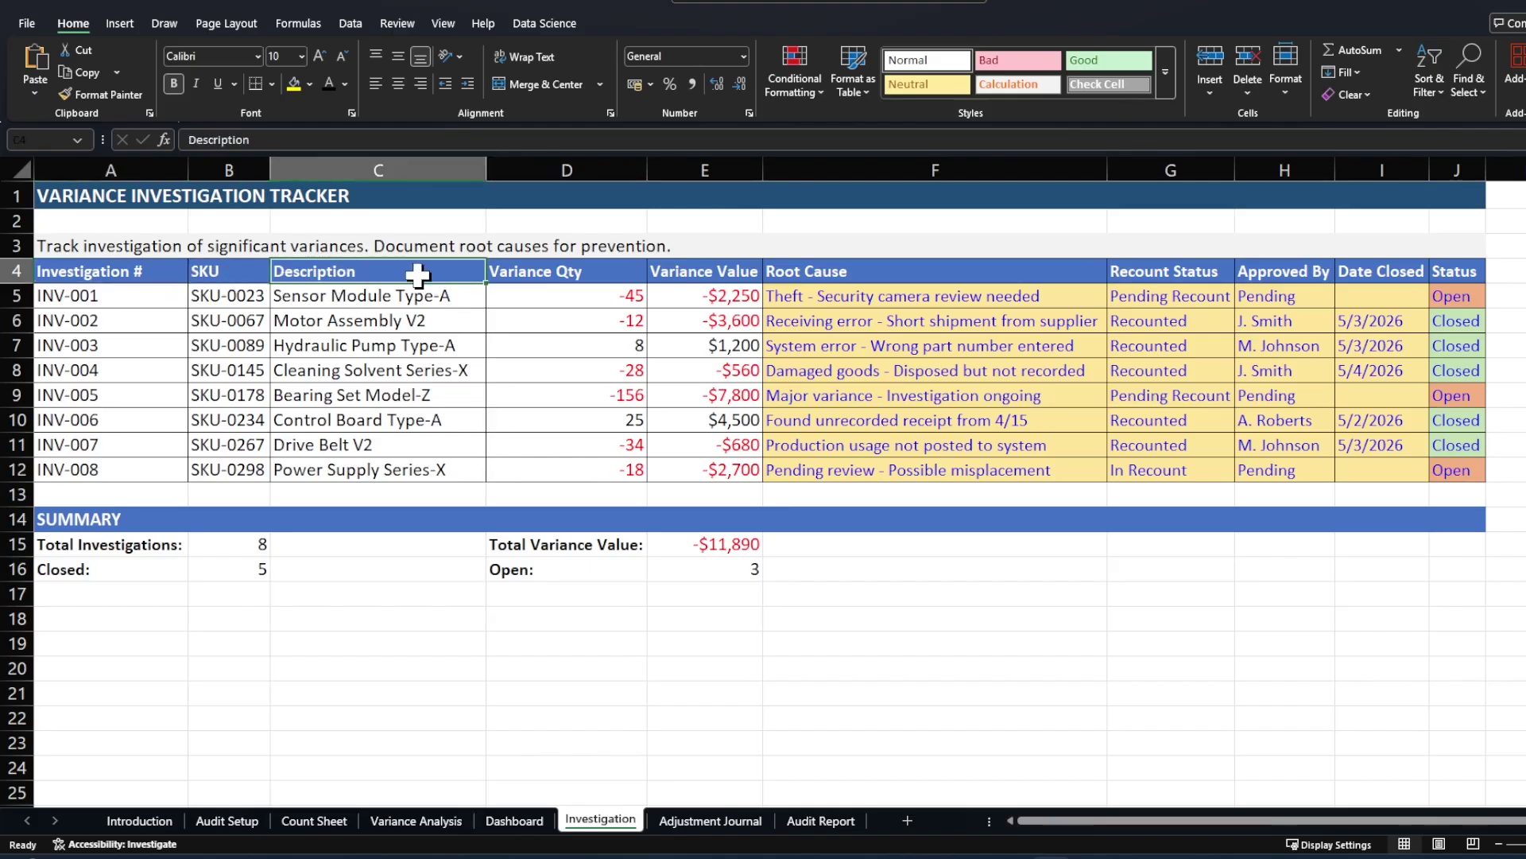
pyautogui.click(600, 276)
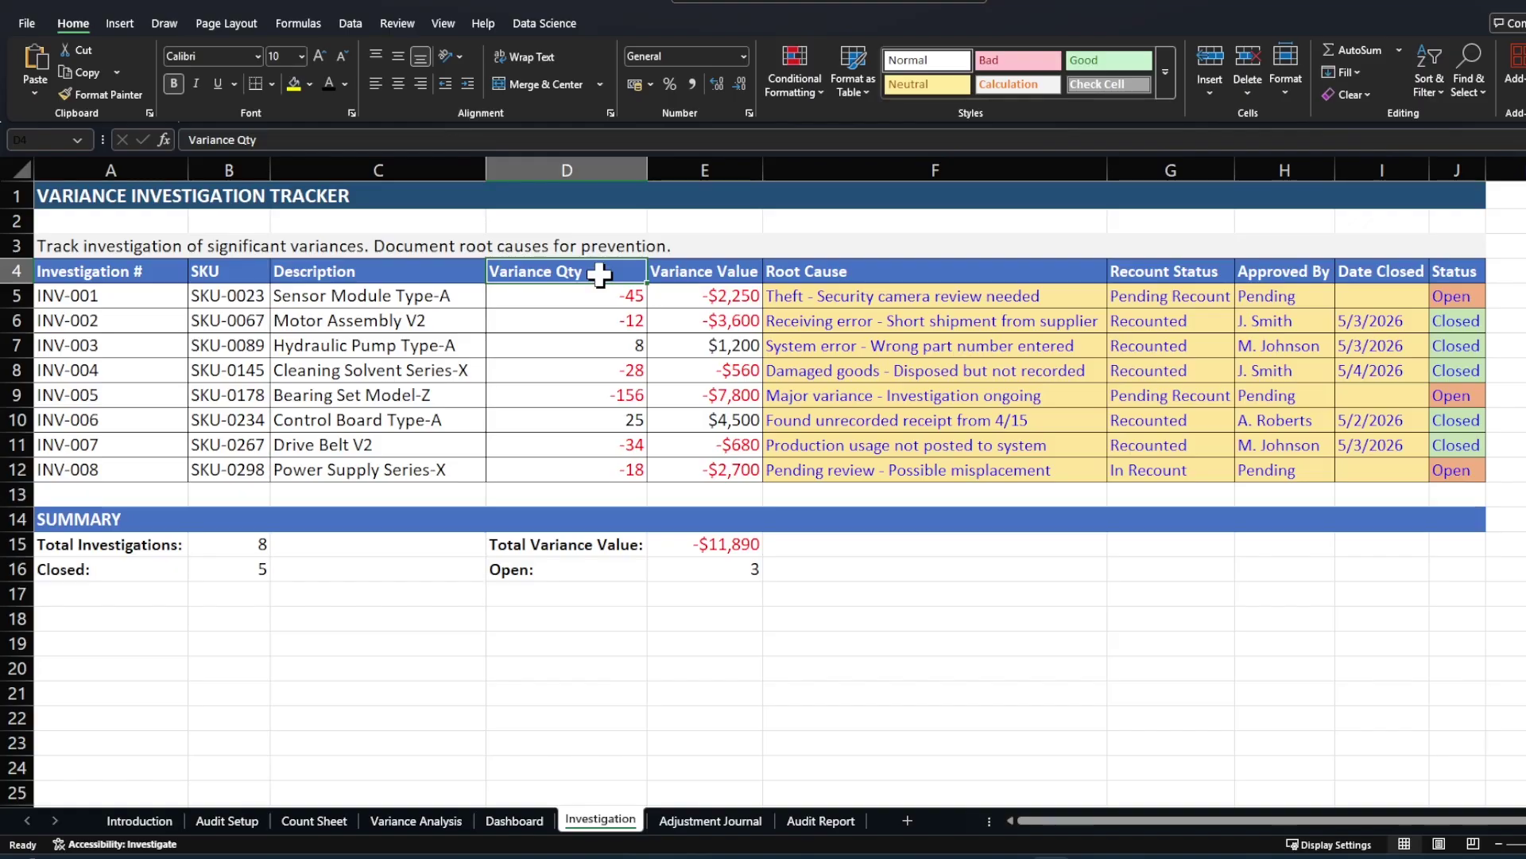
pyautogui.click(688, 276)
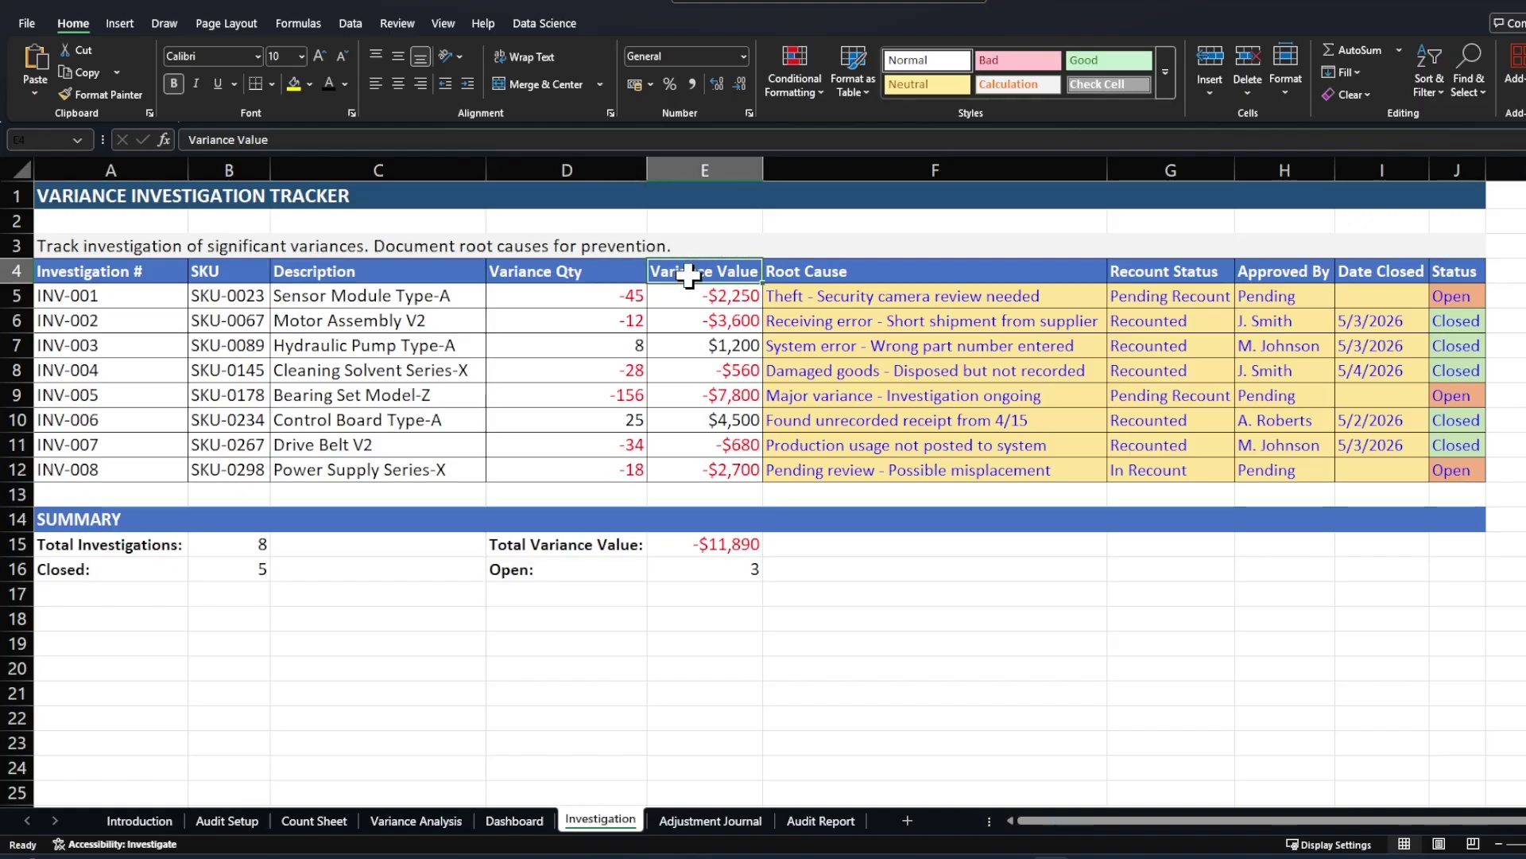
pyautogui.click(894, 276)
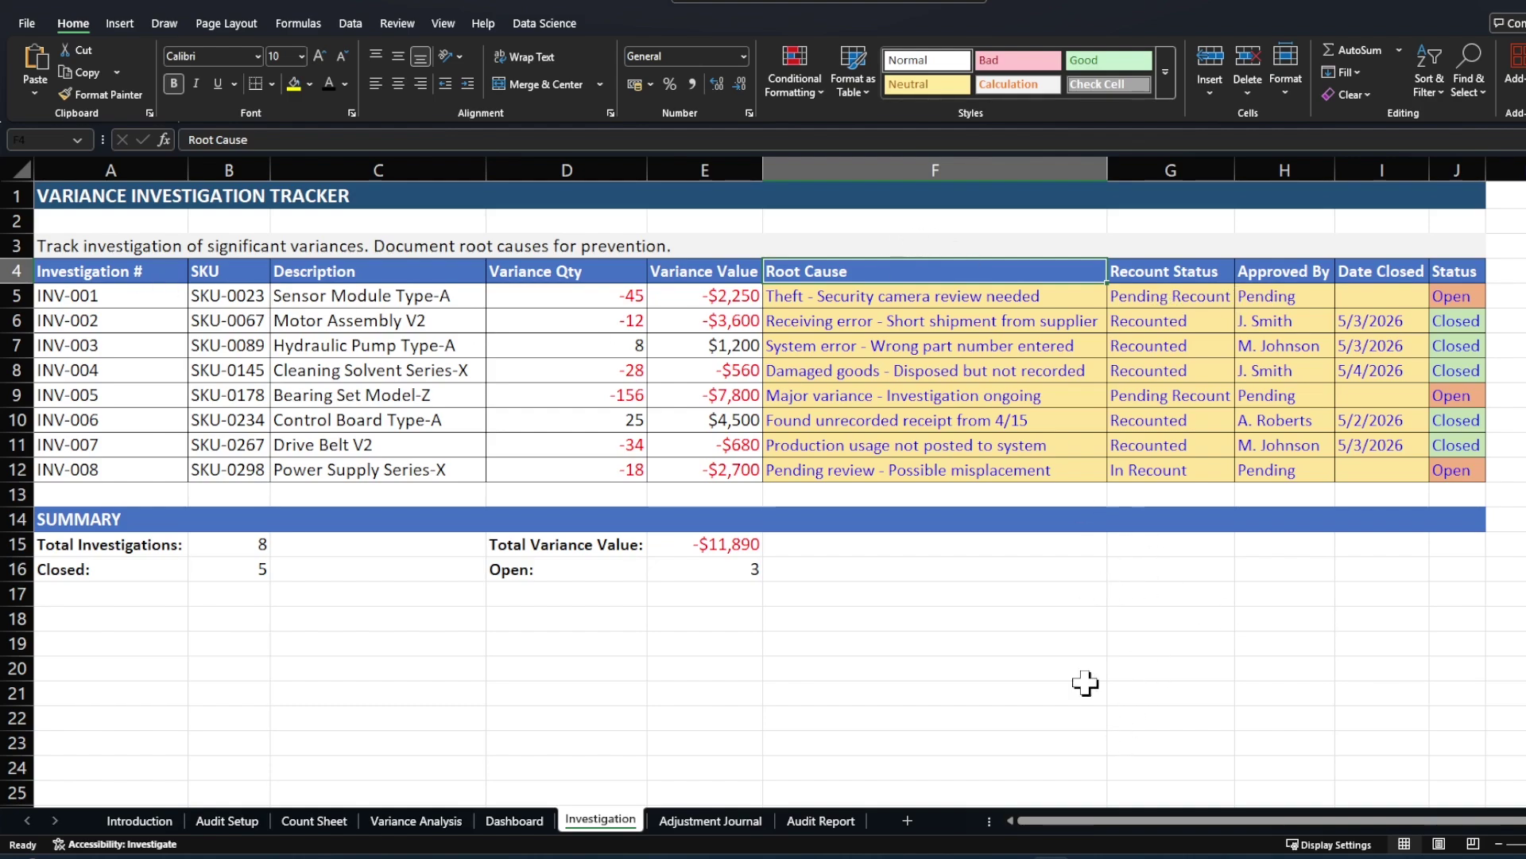
# - Review the Adjustment Journal's columns from Adjustment Qty, Unit Cost and Adjustment Value through Reason Code, GL Account, Approved By and Posted Status
pyautogui.click(710, 822)
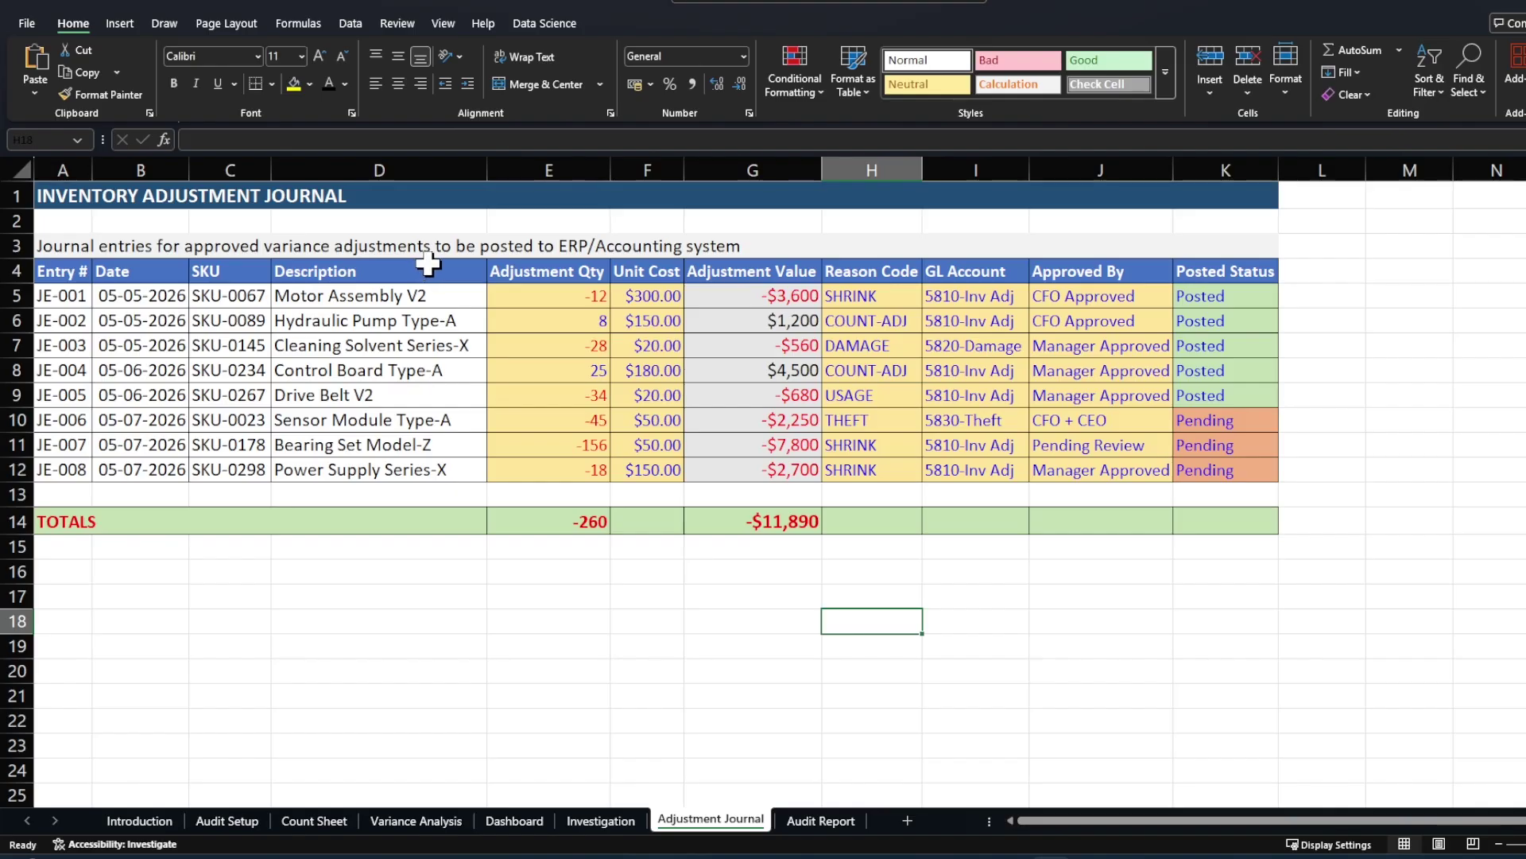
pyautogui.click(561, 270)
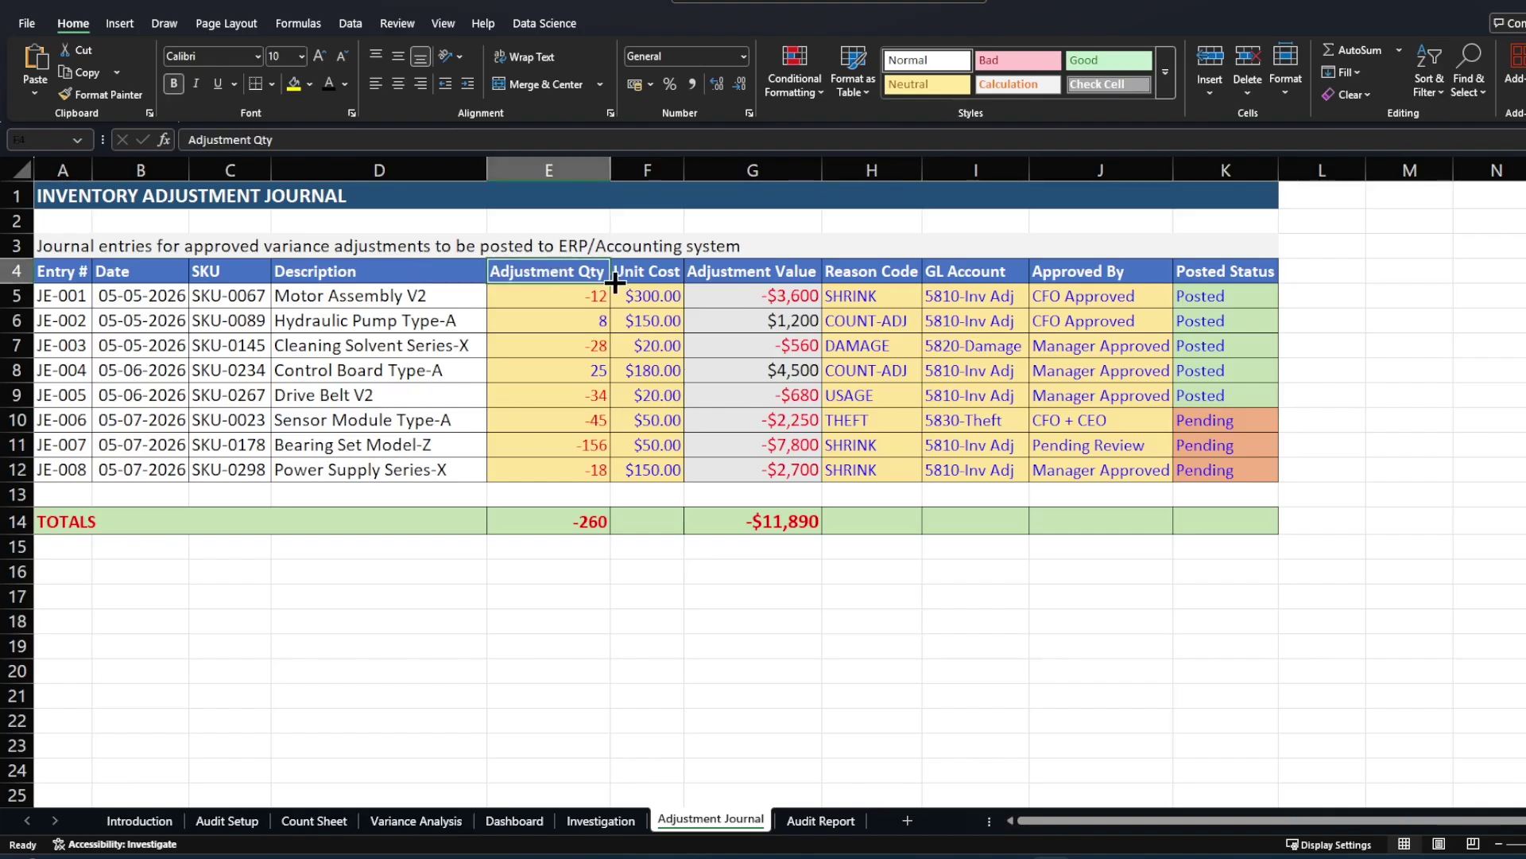
pyautogui.click(647, 271)
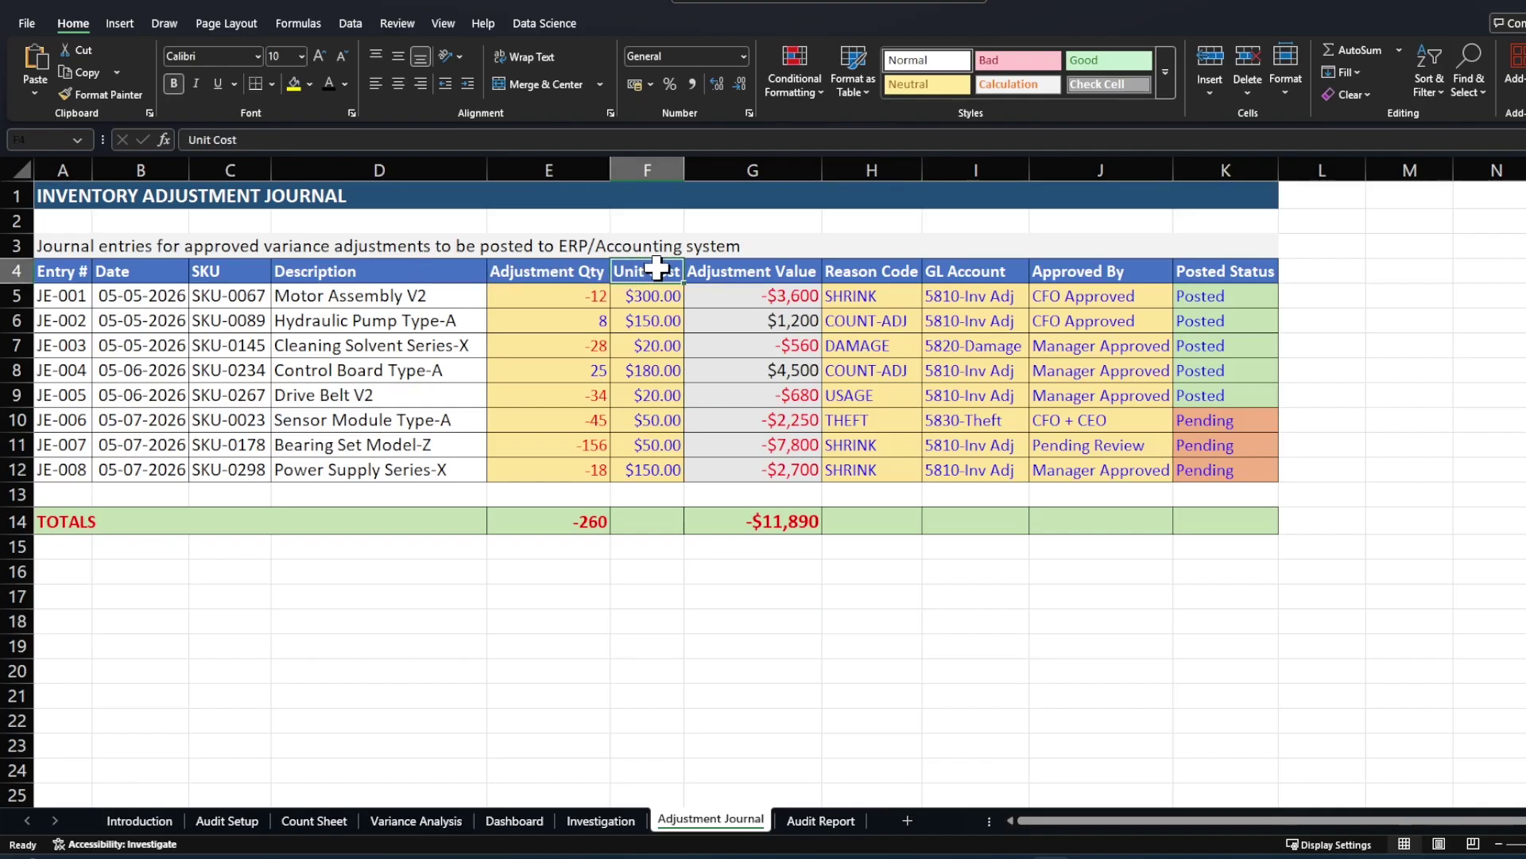
pyautogui.click(793, 273)
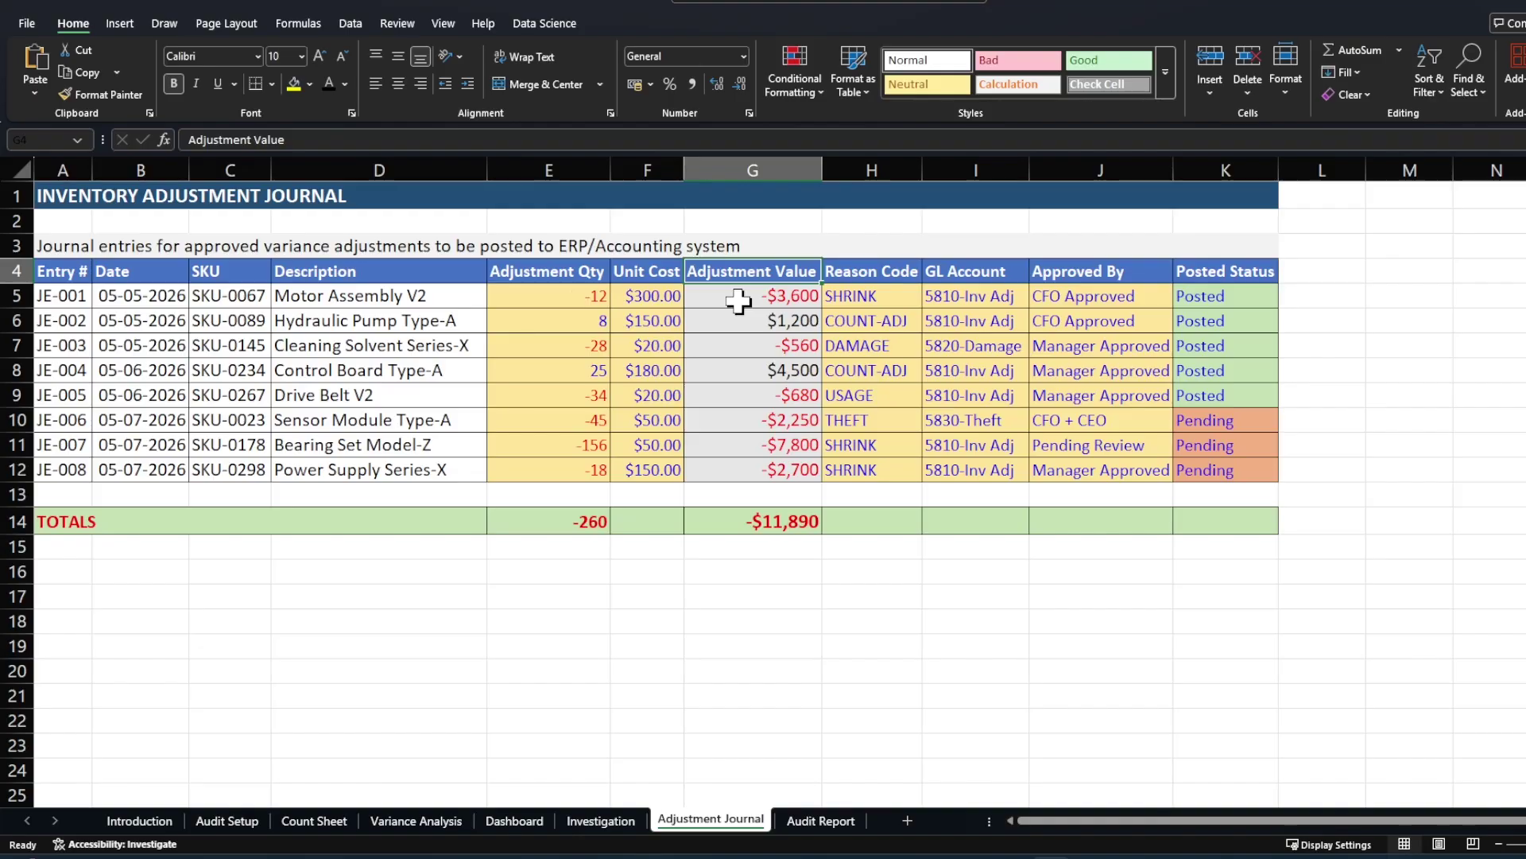
pyautogui.click(850, 272)
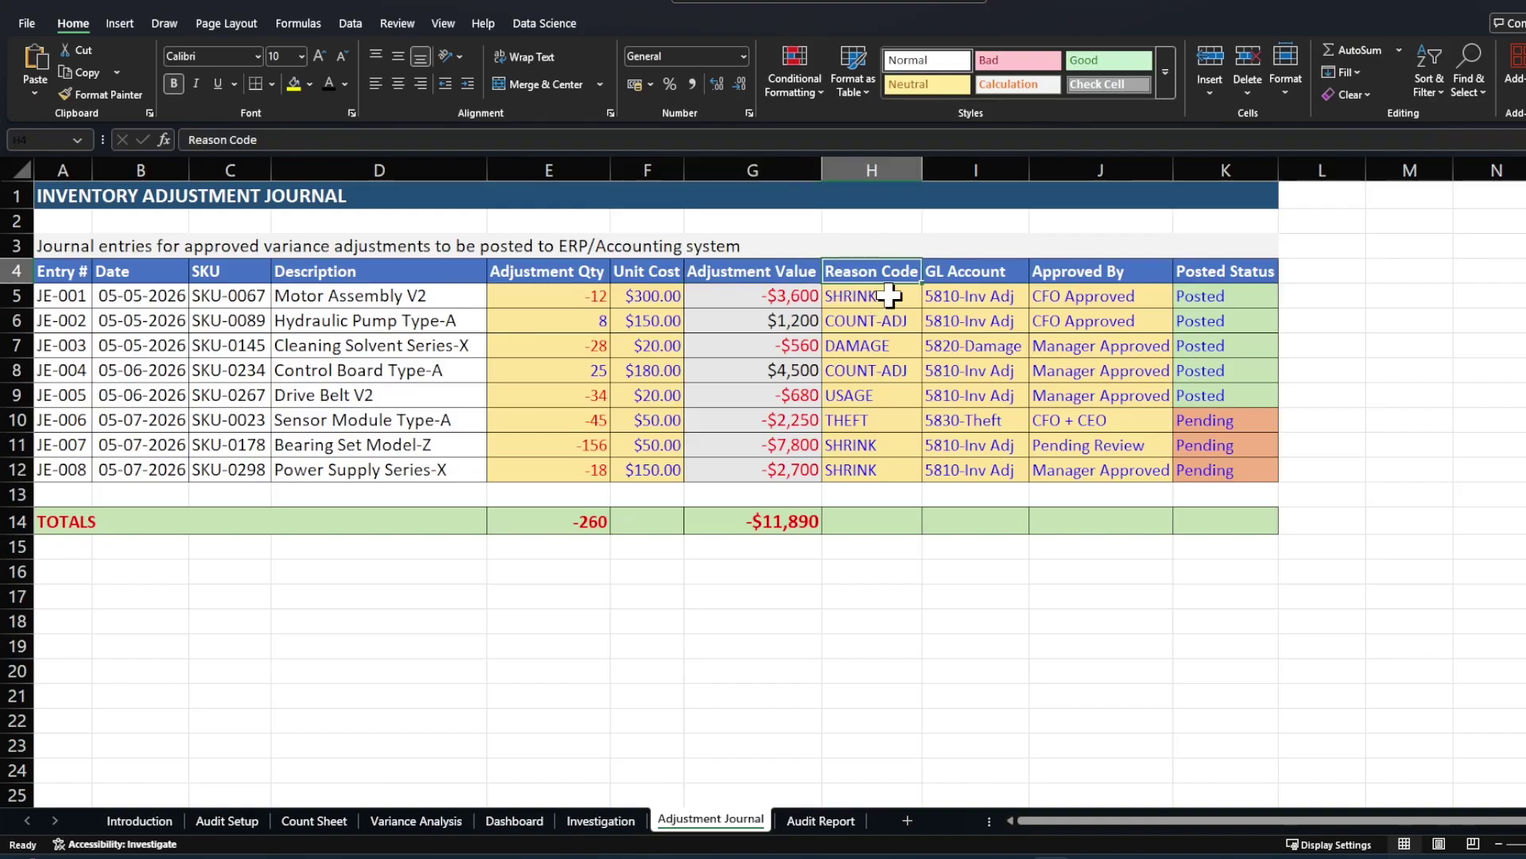
pyautogui.click(984, 274)
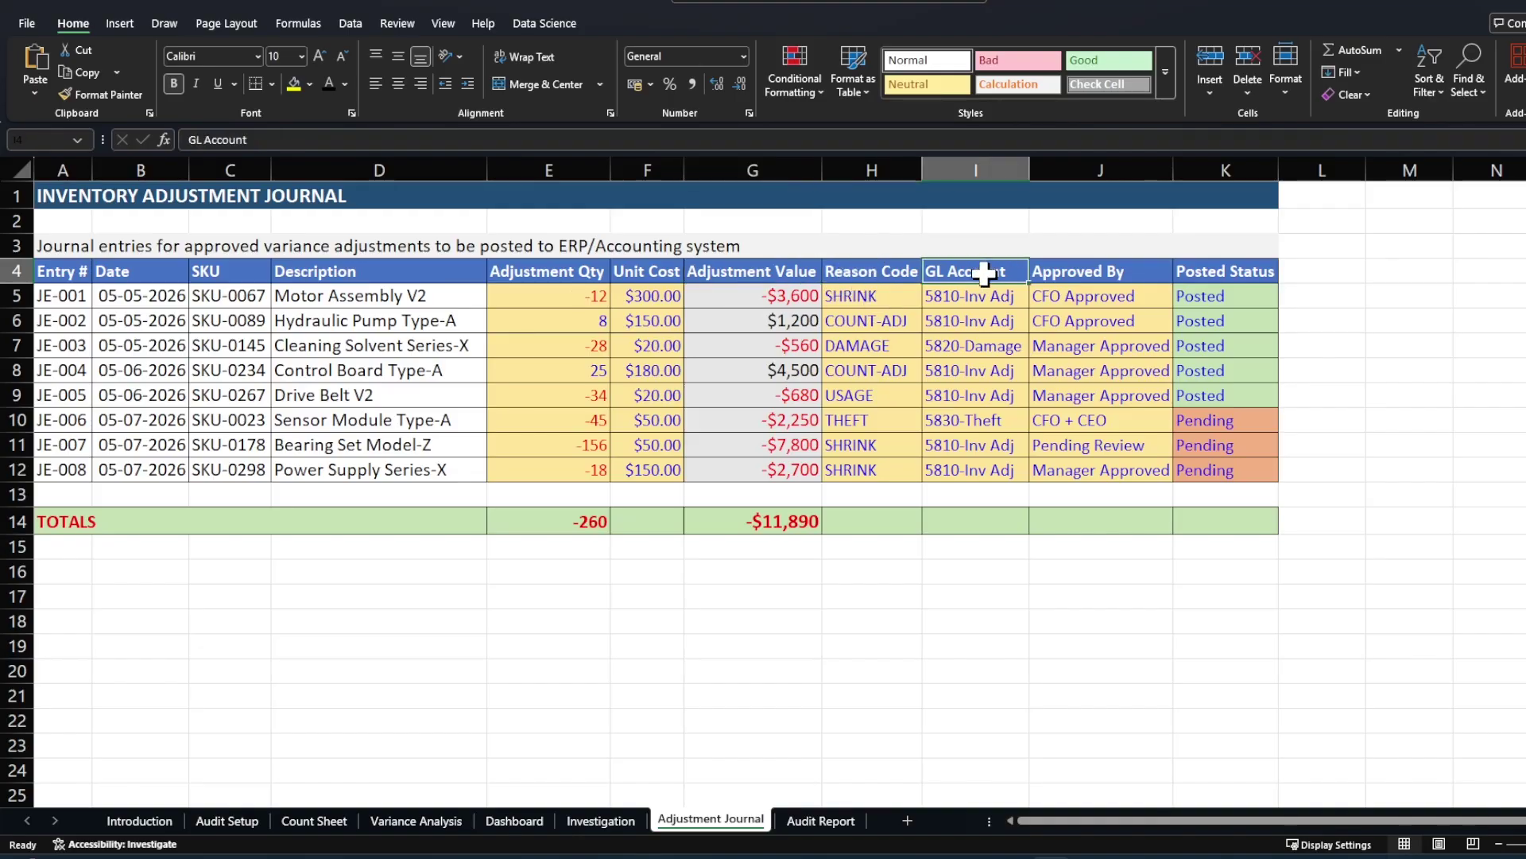
pyautogui.click(1089, 274)
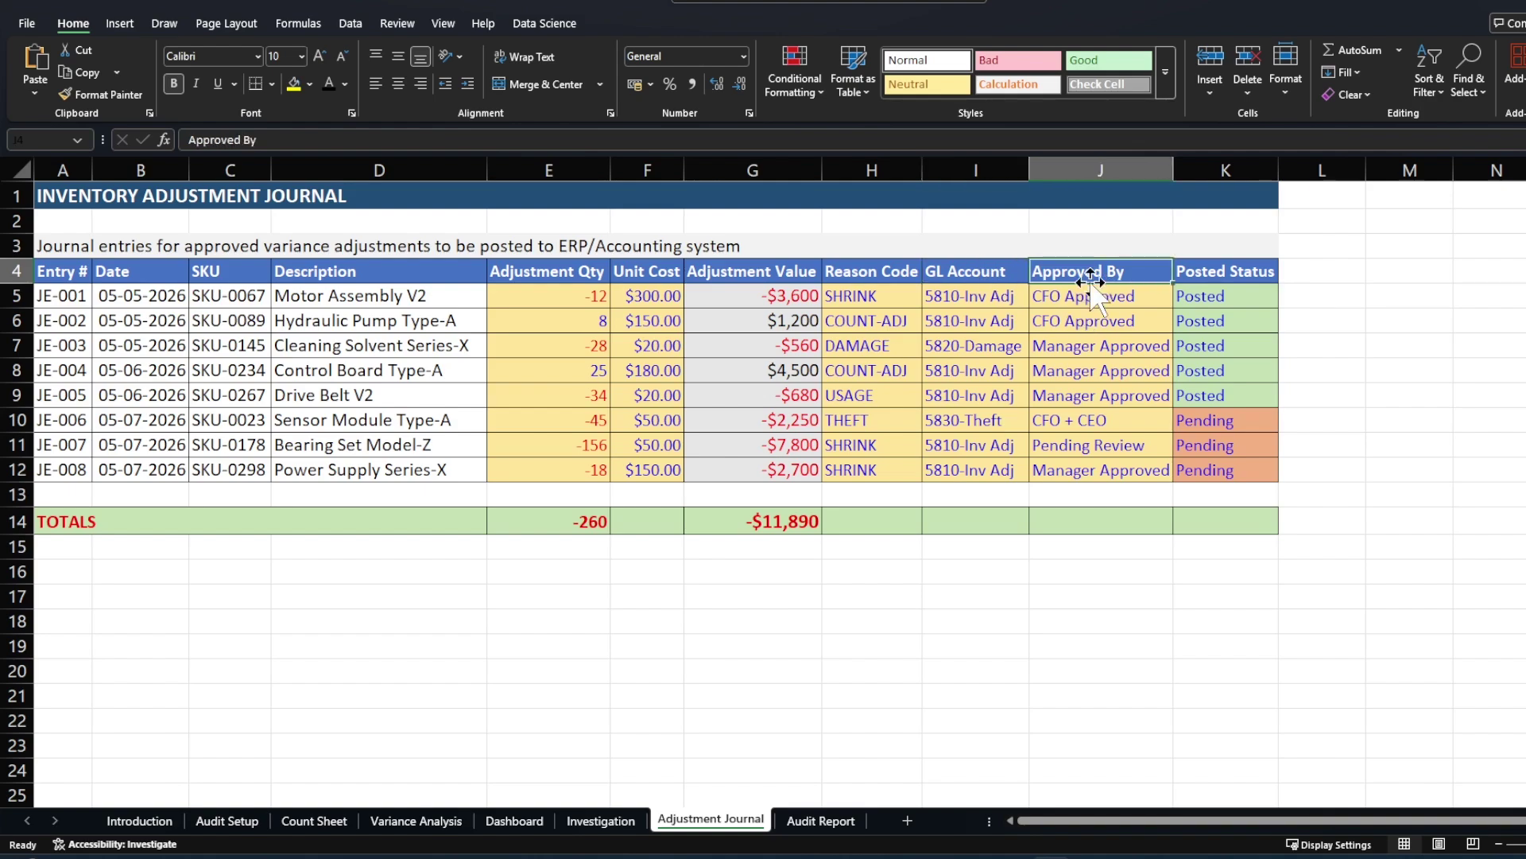
pyautogui.click(1221, 276)
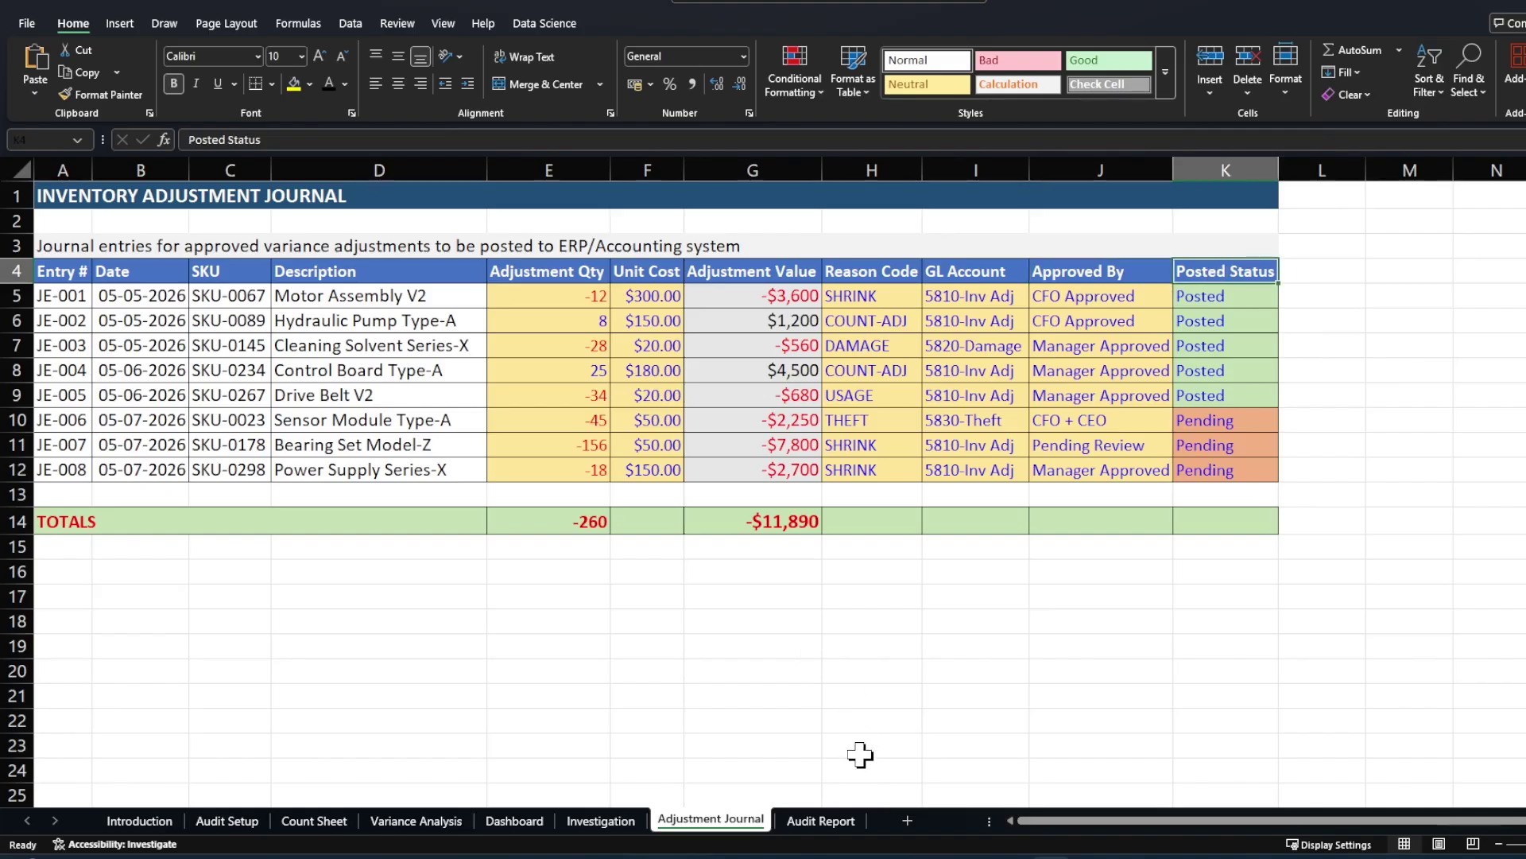
# - Review the Audit Report's Executive Summary, from the audit reference details through Total SKUs Audited, Inventory Accuracy, value totals and Shrinkage Rate
pyautogui.click(837, 828)
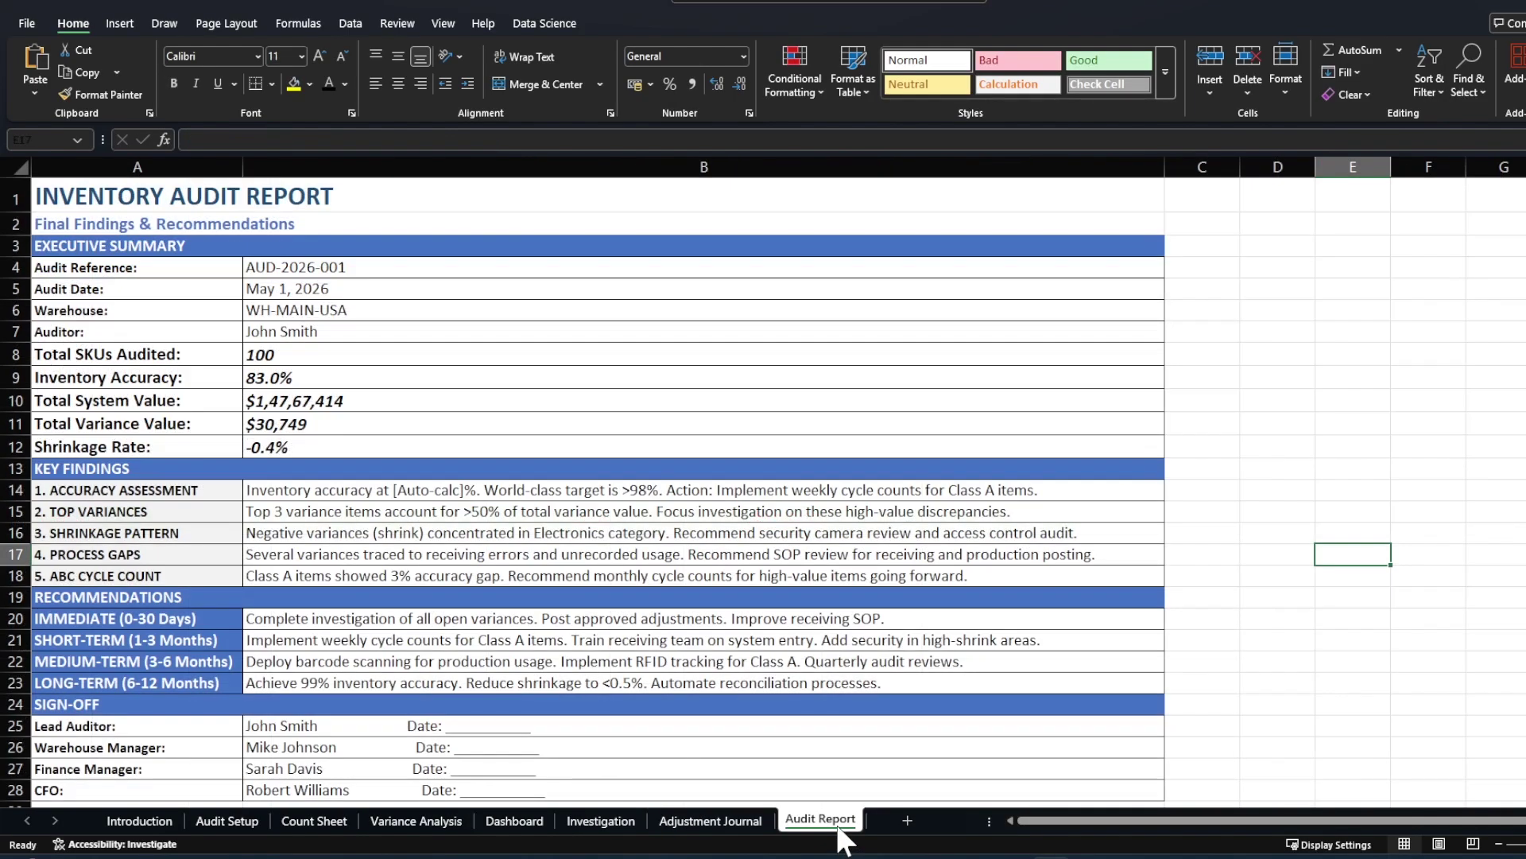
pyautogui.click(178, 273)
pyautogui.click(177, 287)
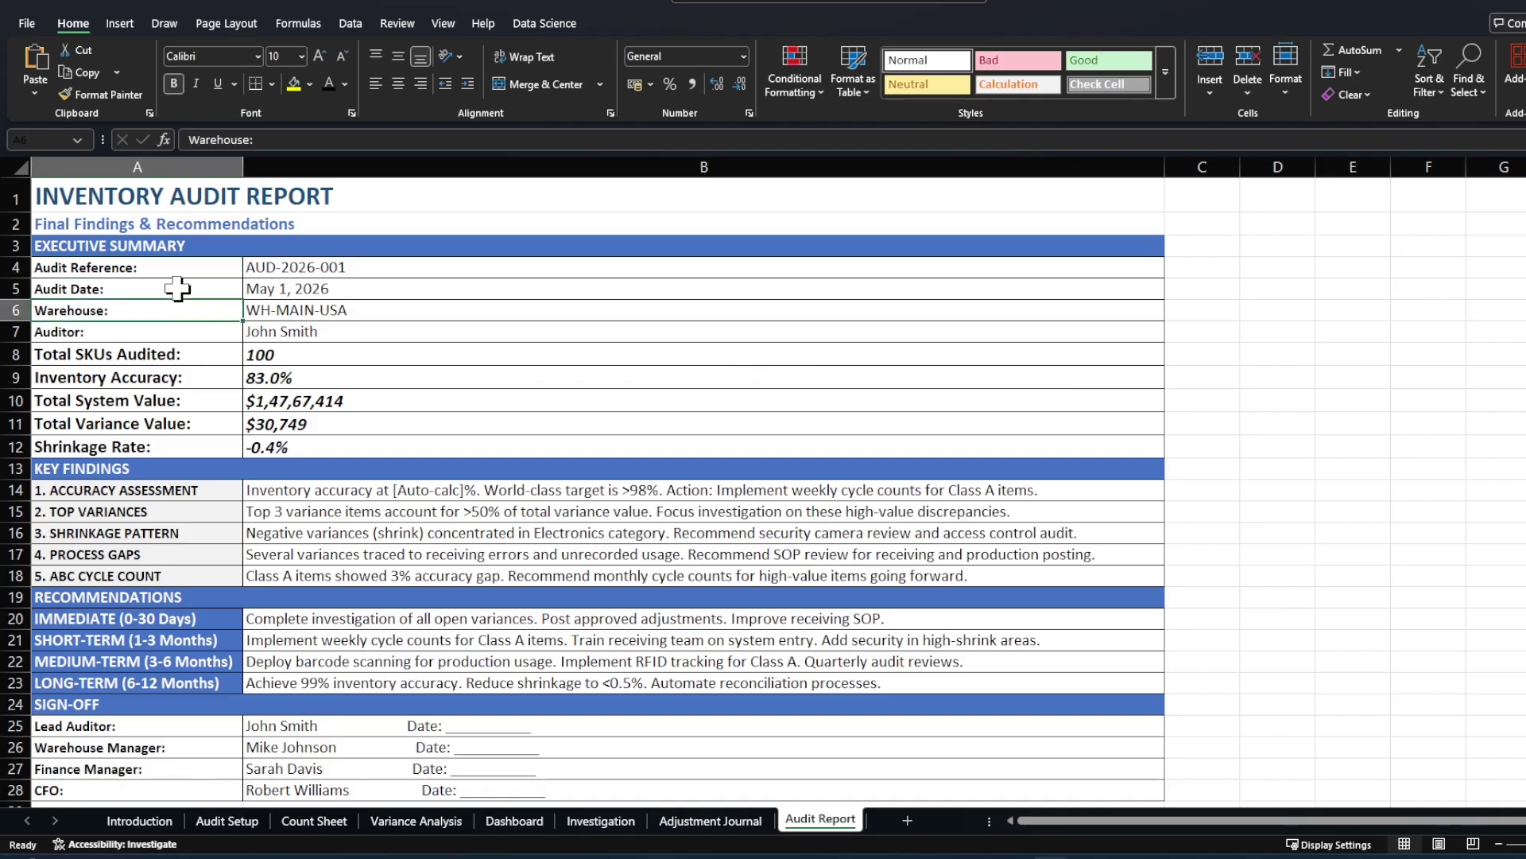
pyautogui.click(180, 311)
pyautogui.click(188, 334)
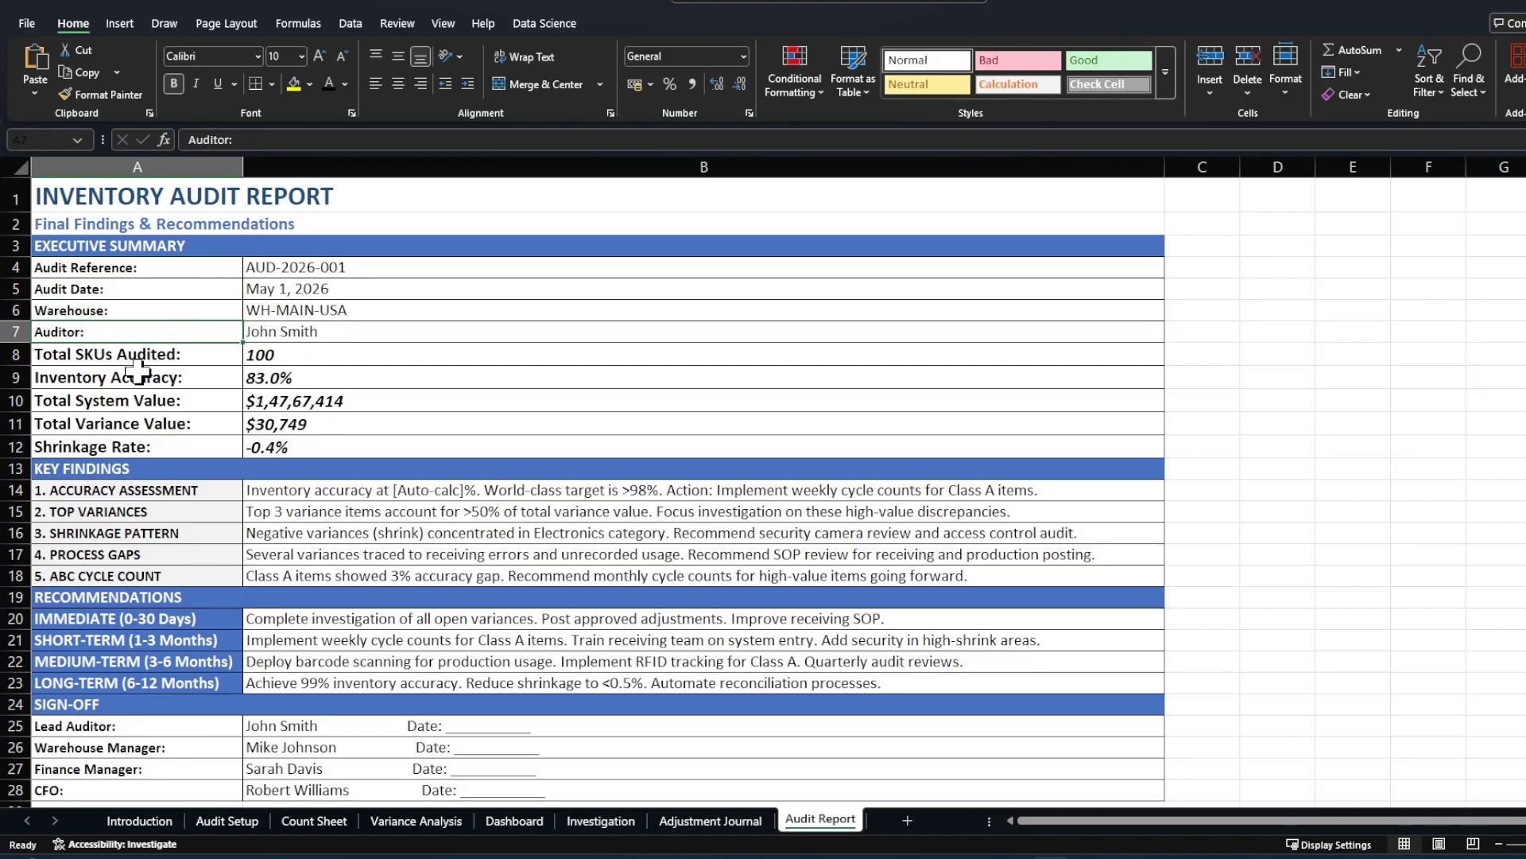
pyautogui.moveTo(136, 350); pyautogui.dragTo(255, 354)
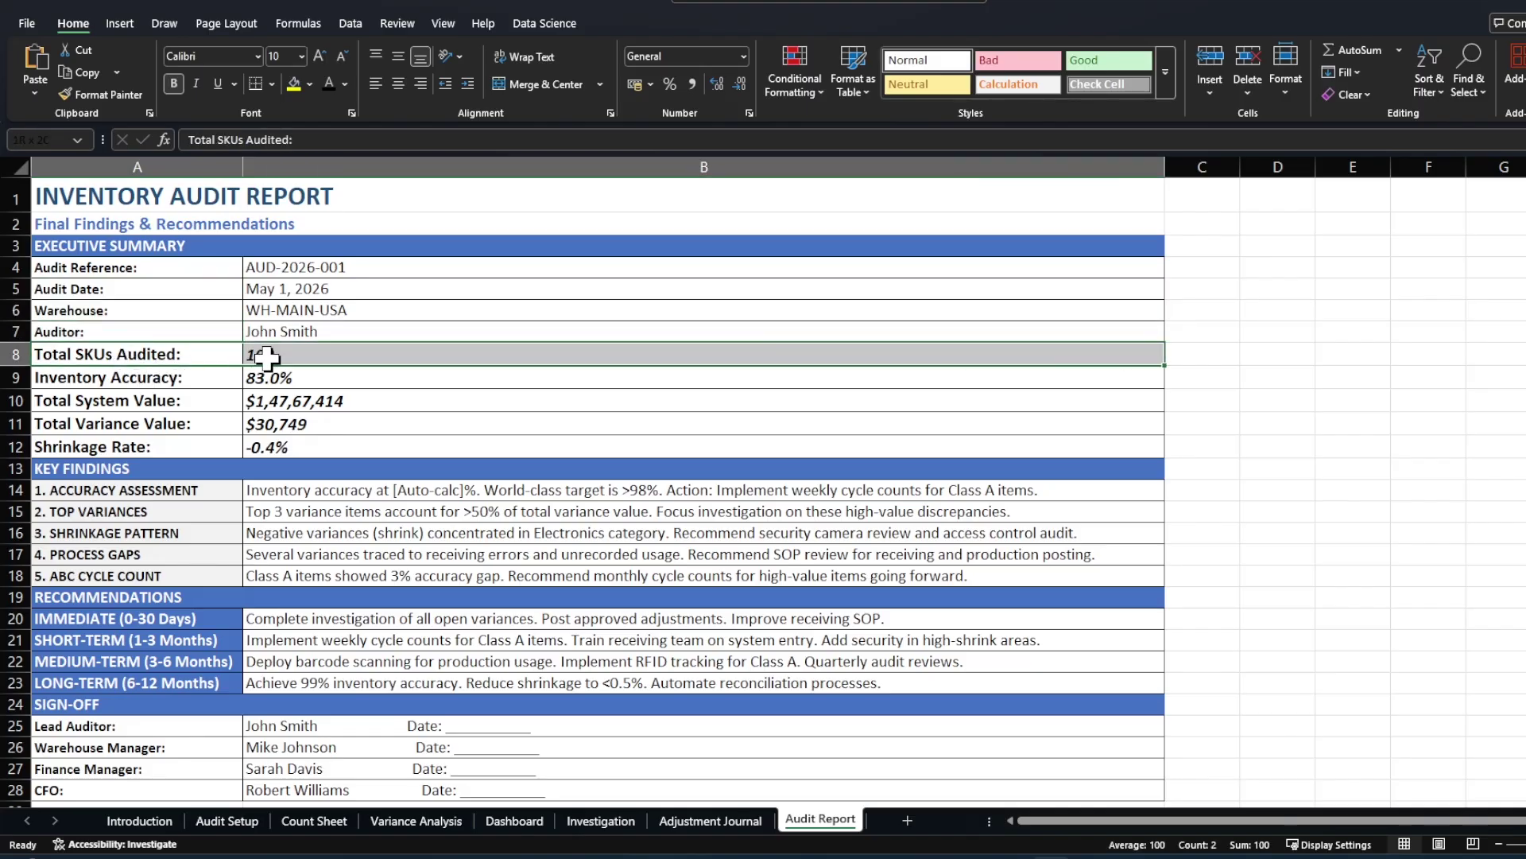
pyautogui.click(144, 380)
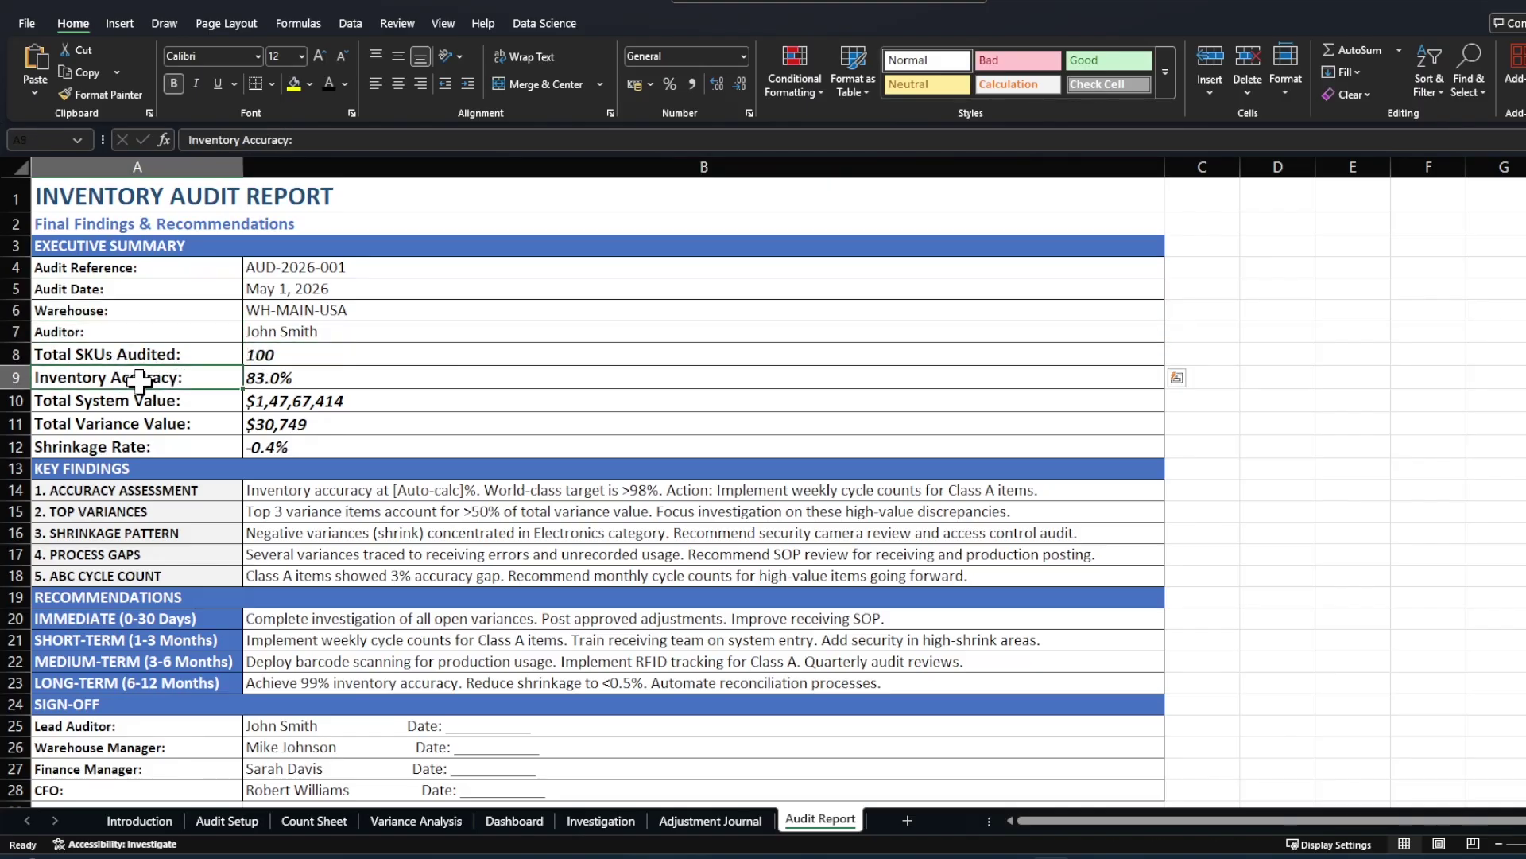
pyautogui.click(181, 407)
pyautogui.click(173, 427)
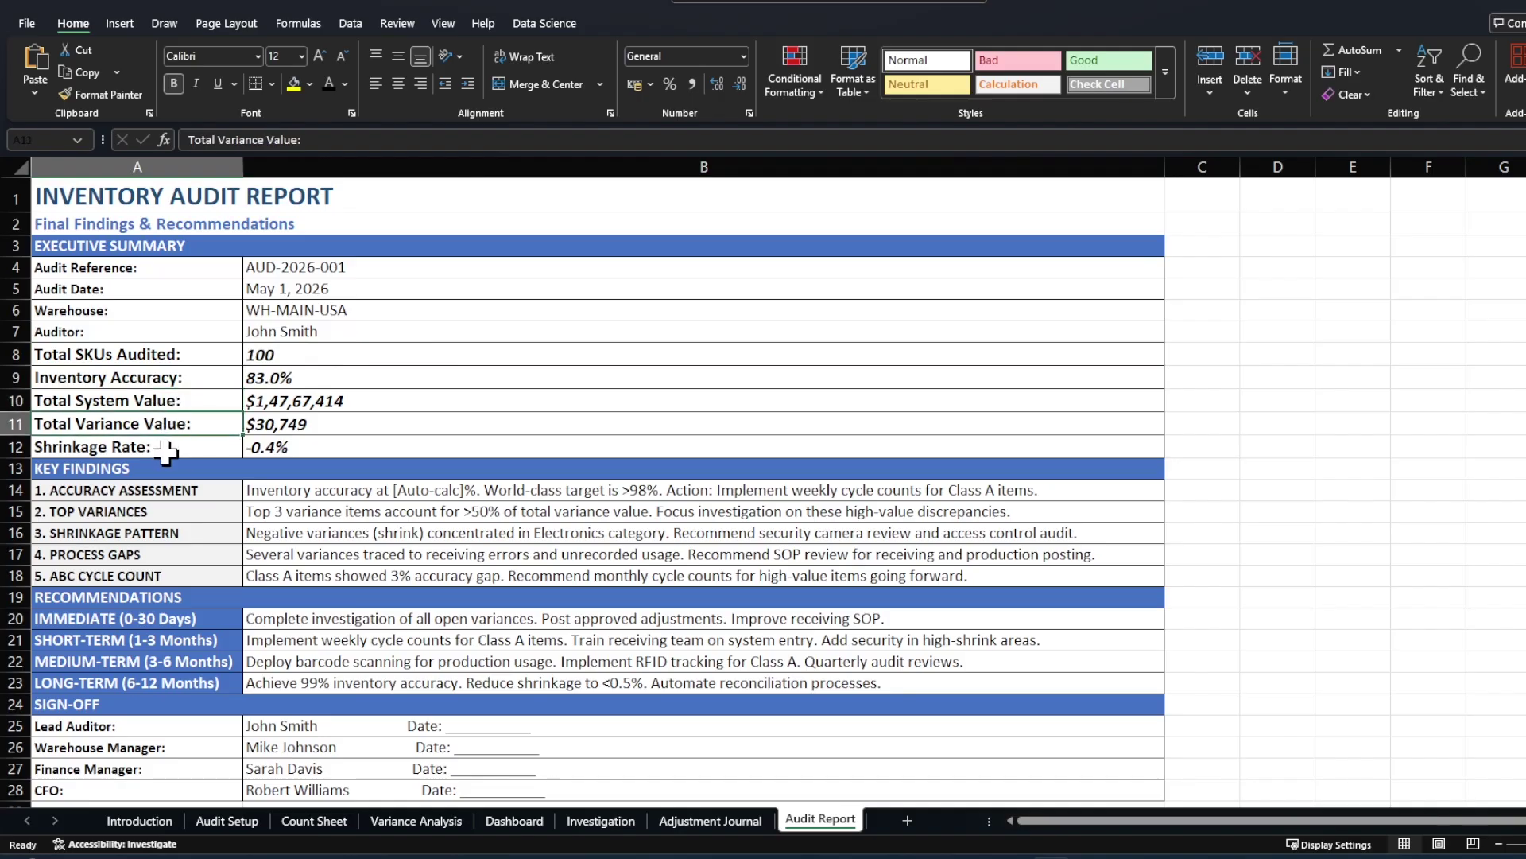
pyautogui.click(165, 450)
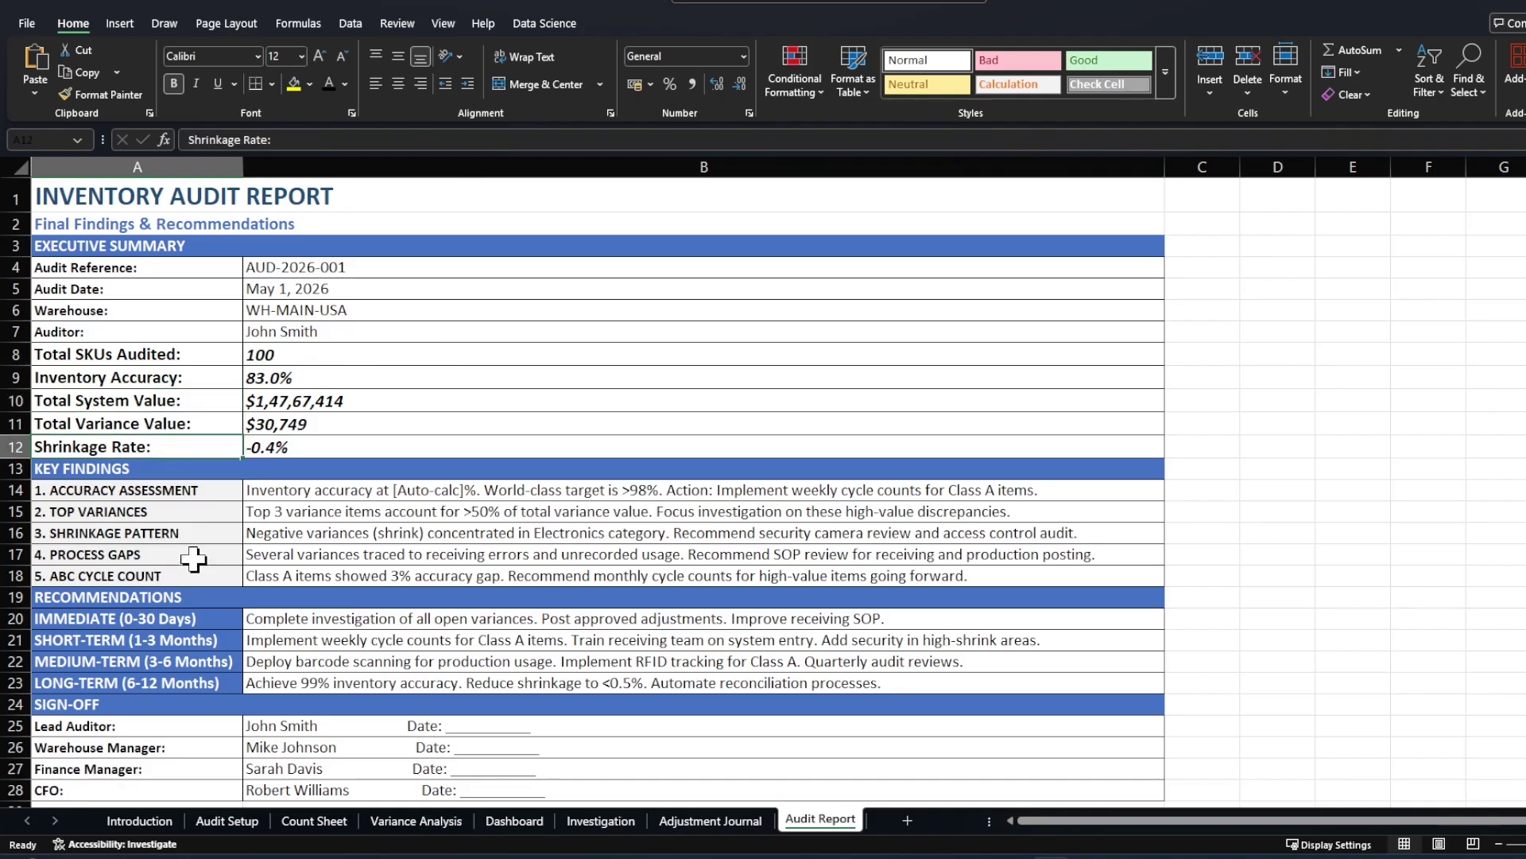
# - Read the Audit Report's Key Findings on accuracy, top variances, shrinkage pattern, process gaps and ABC cycle count
pyautogui.click(86, 470)
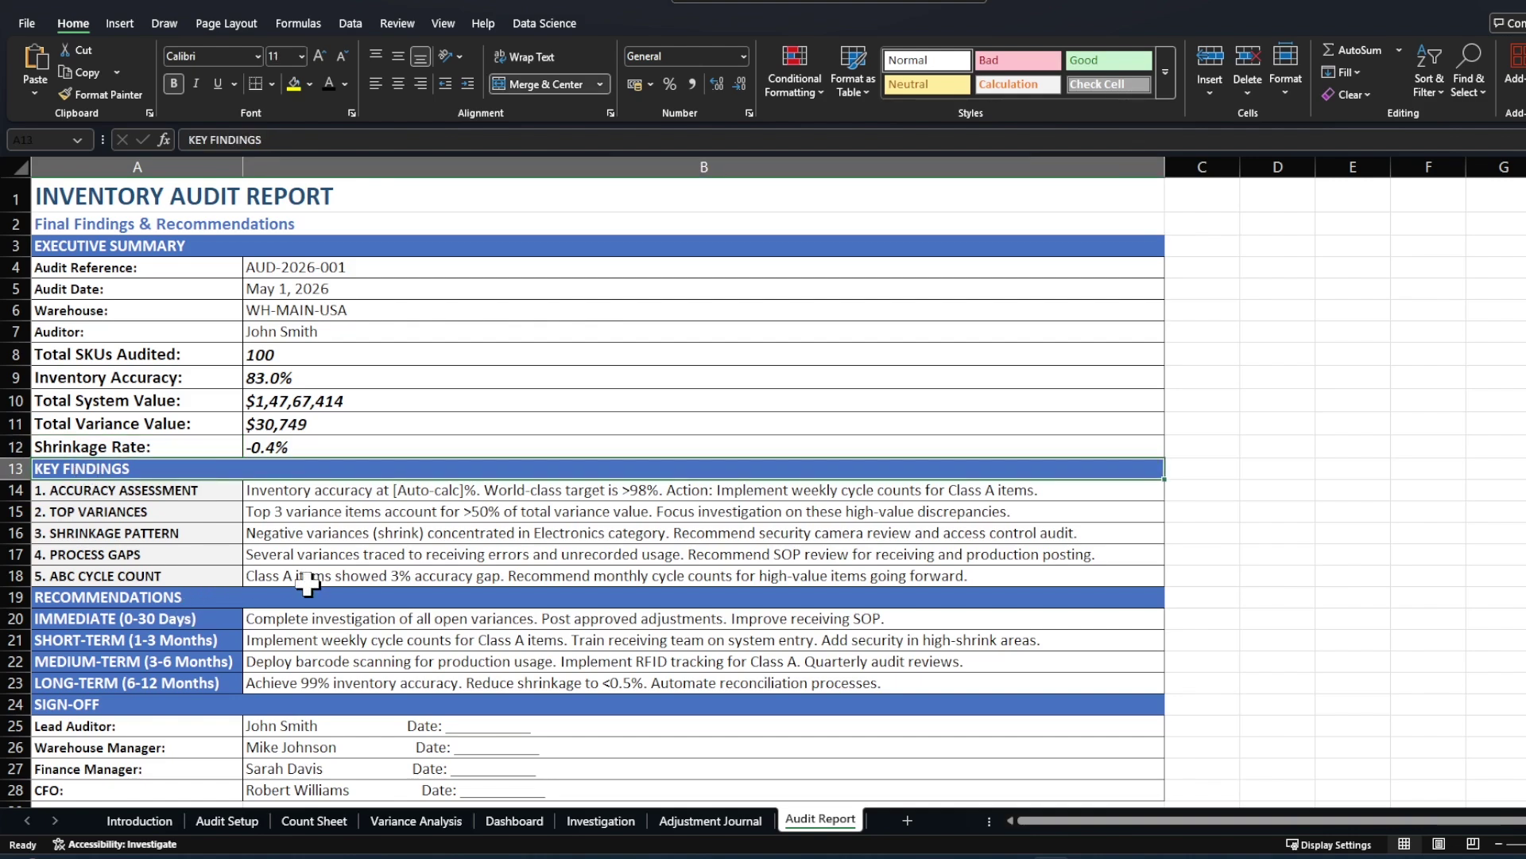
pyautogui.click(226, 493)
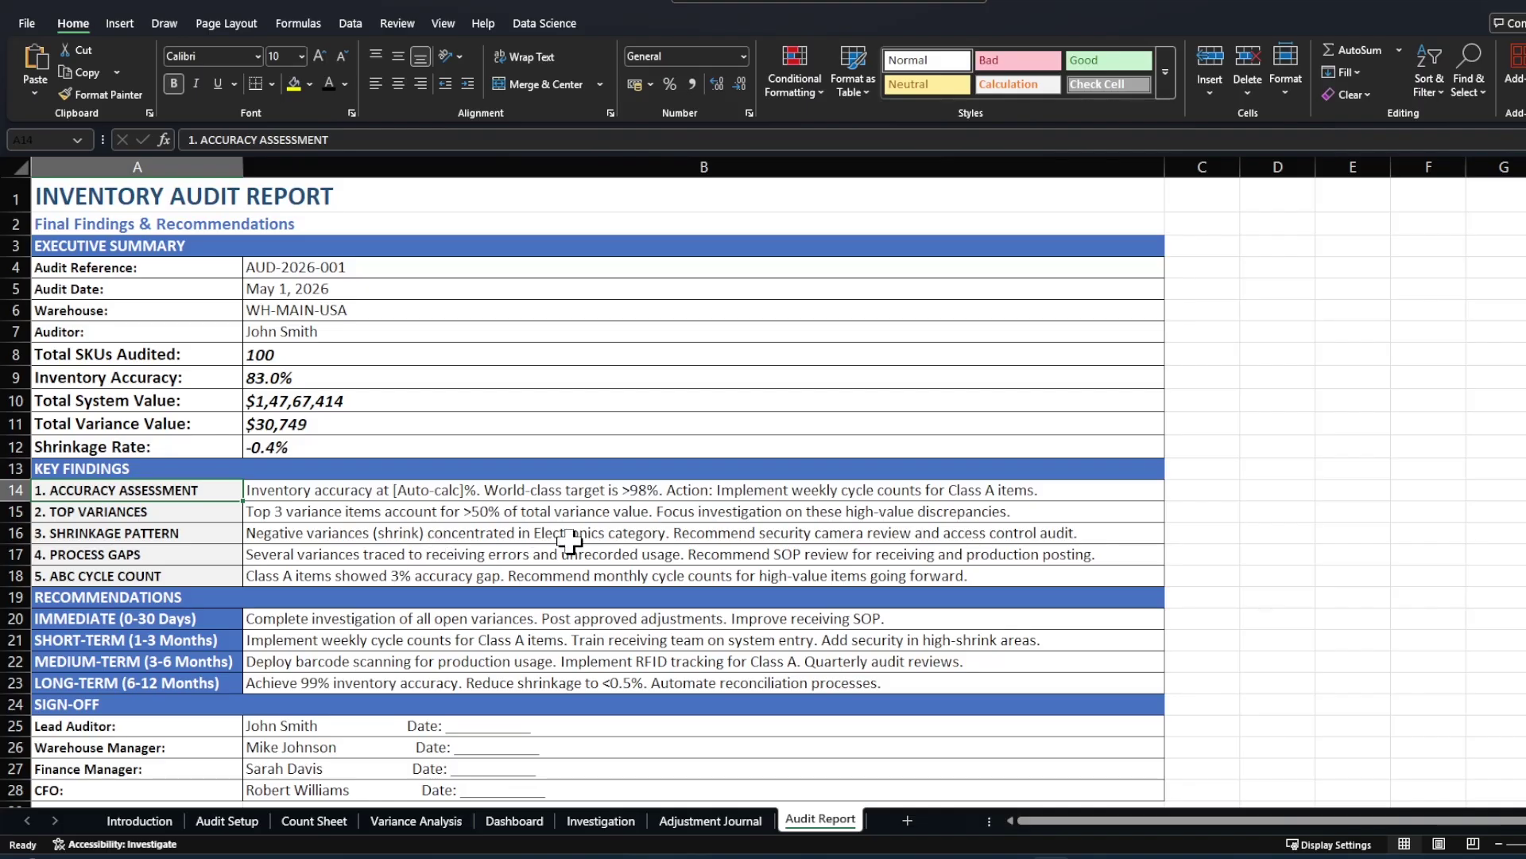
pyautogui.click(209, 514)
pyautogui.click(213, 537)
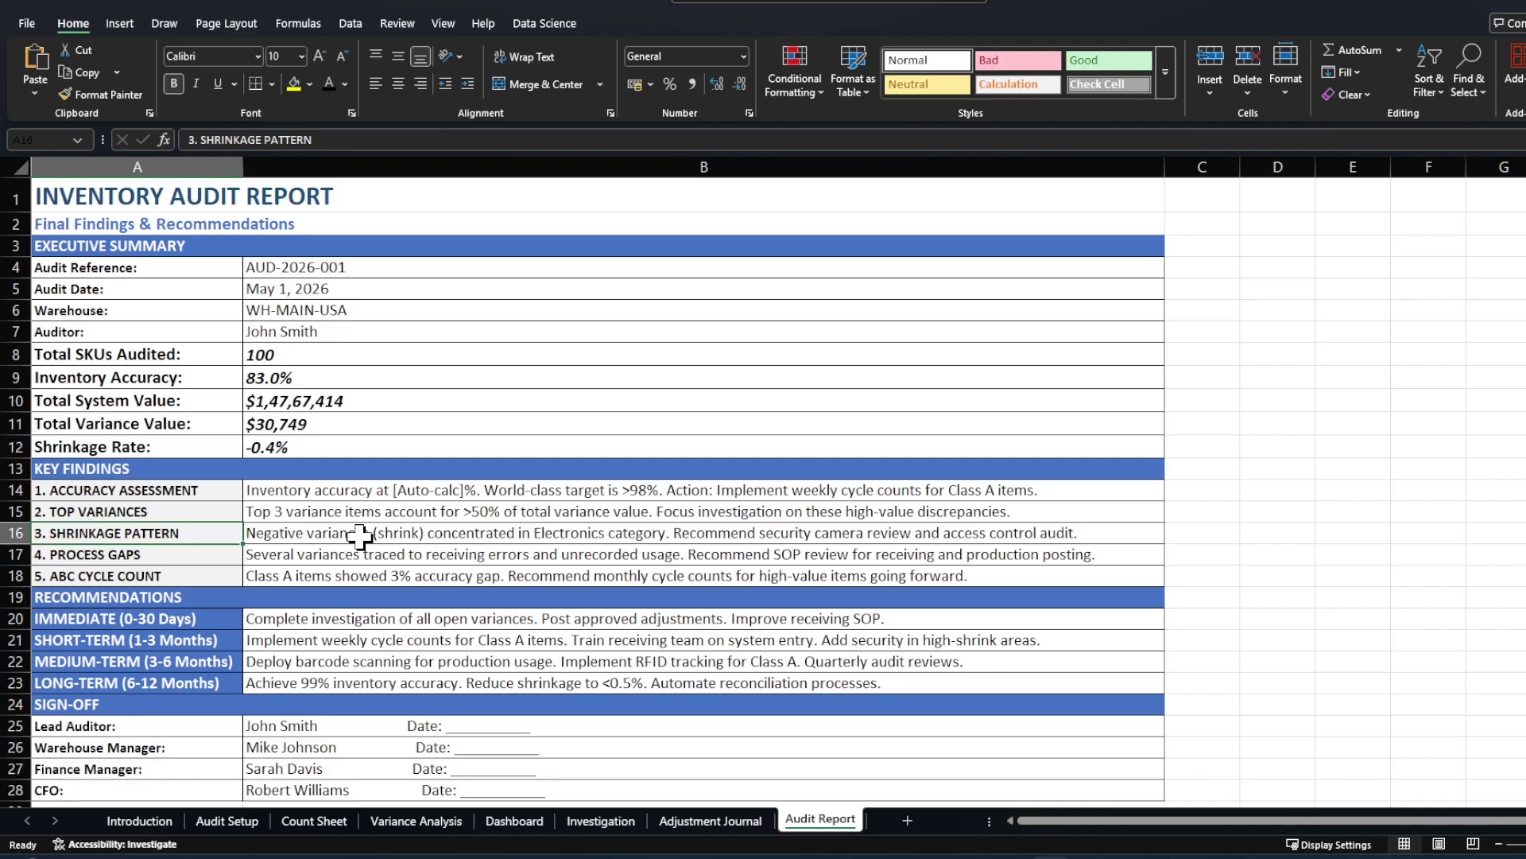
pyautogui.click(223, 558)
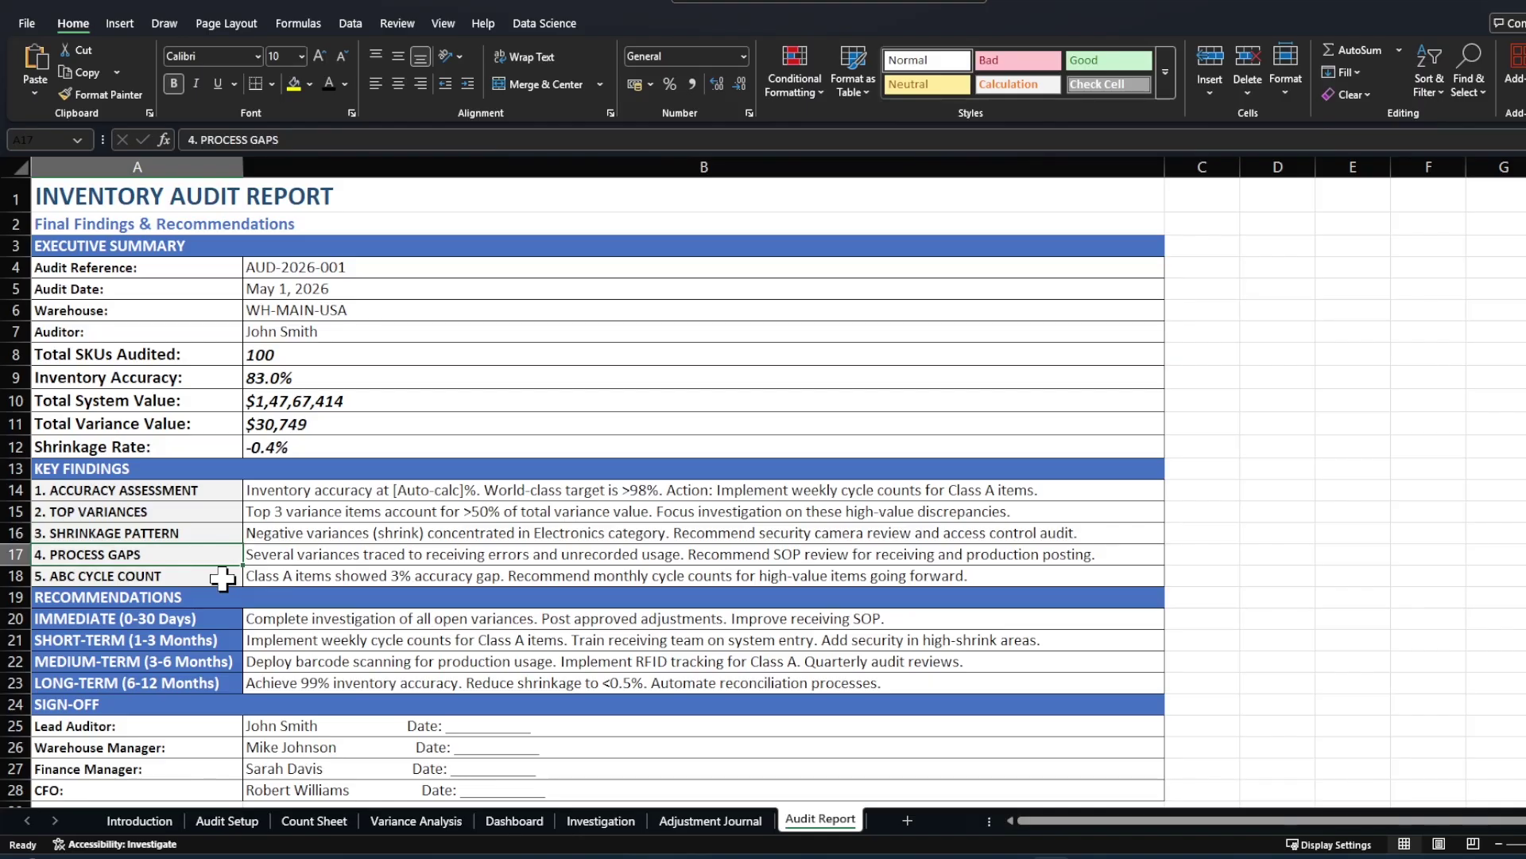
pyautogui.click(223, 577)
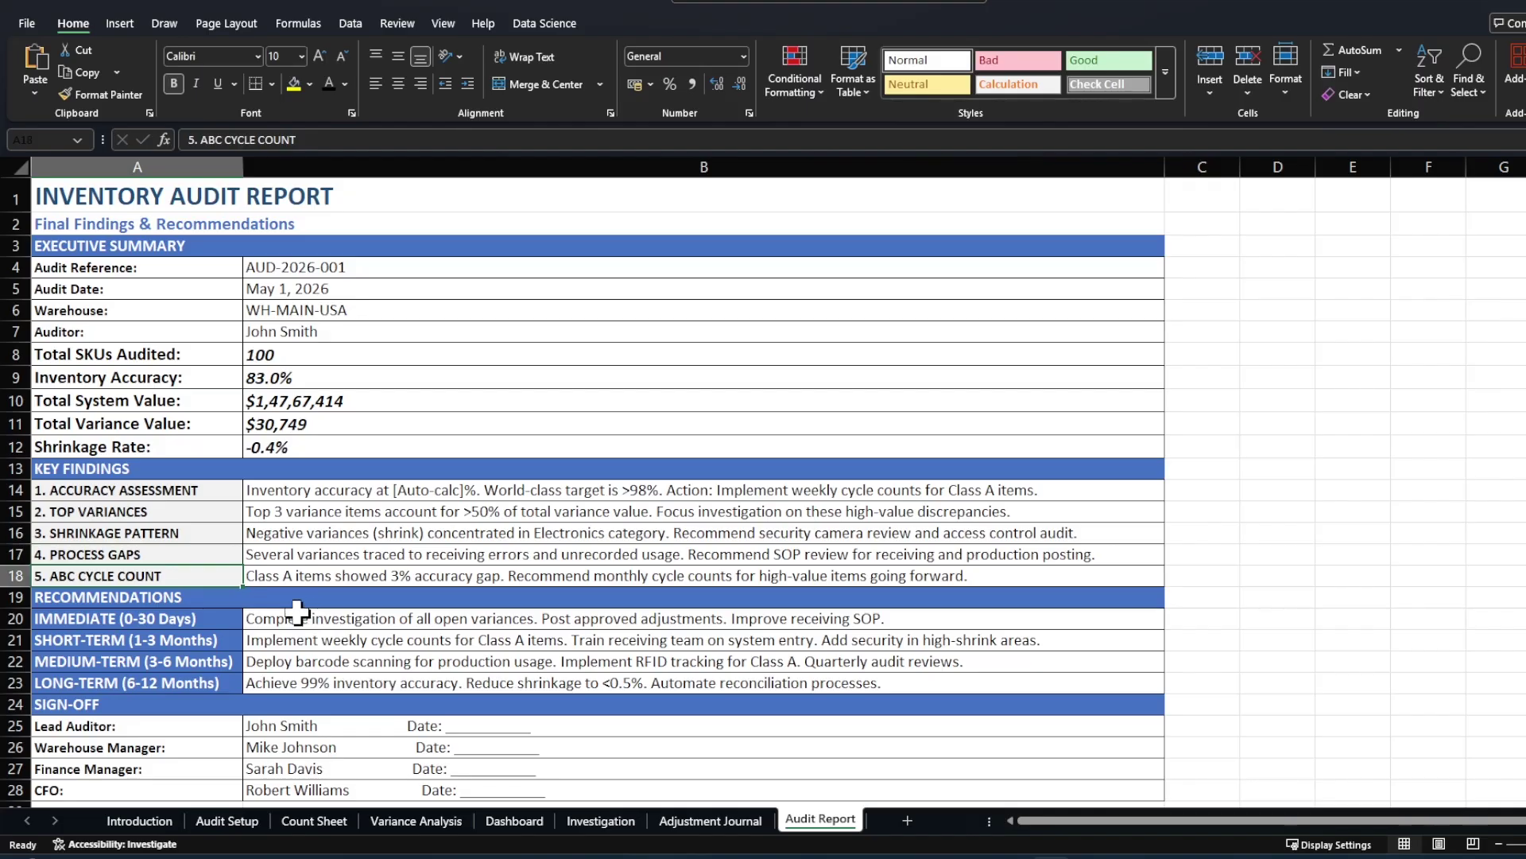
pyautogui.click(314, 575)
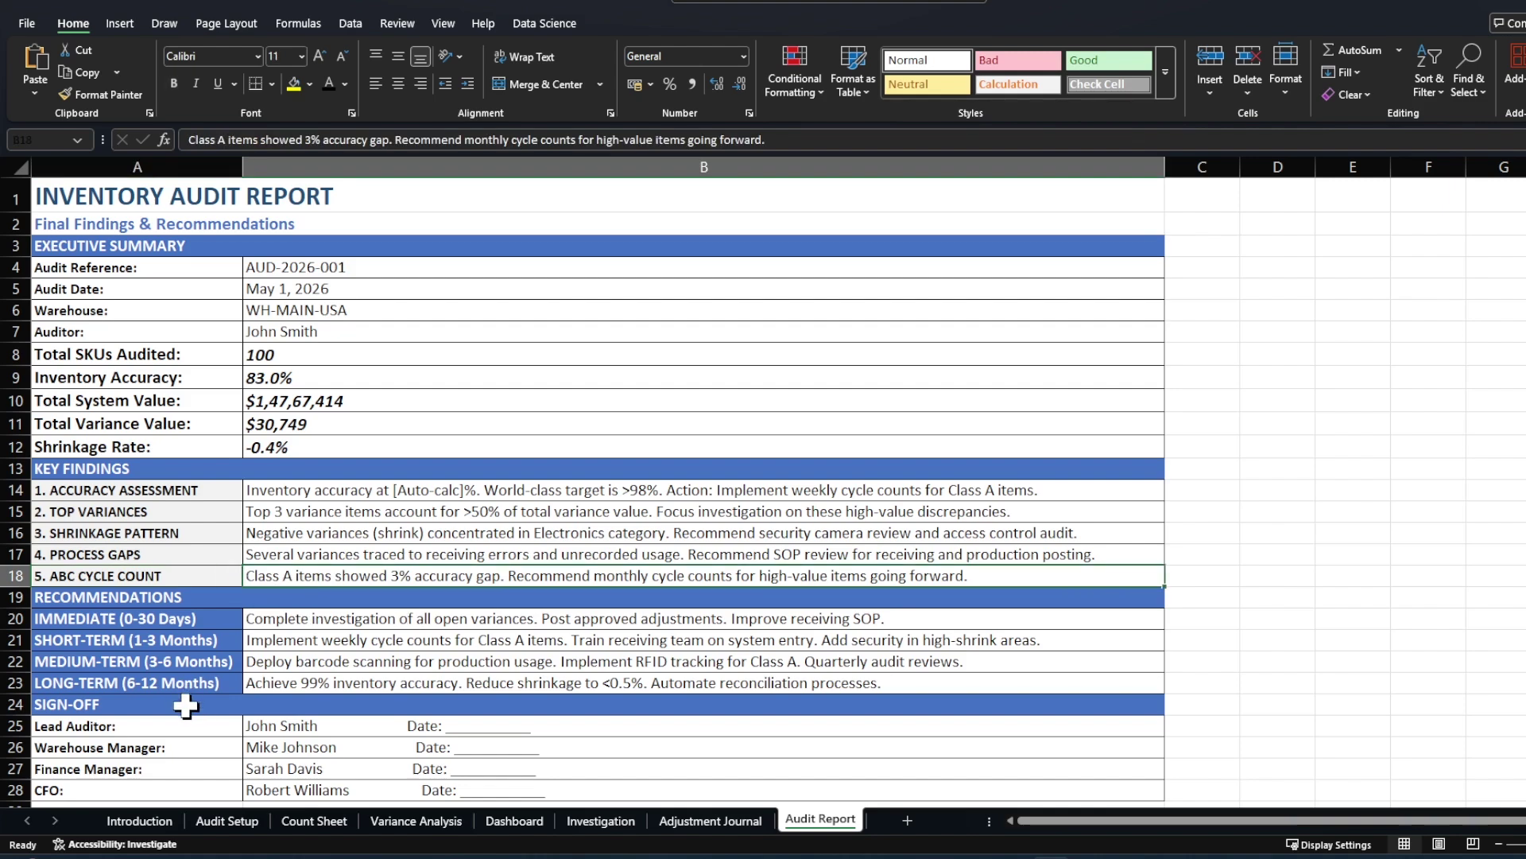
# - Review the Audit Report's Immediate, Short-Term and Medium-Term recommendations
pyautogui.click(241, 625)
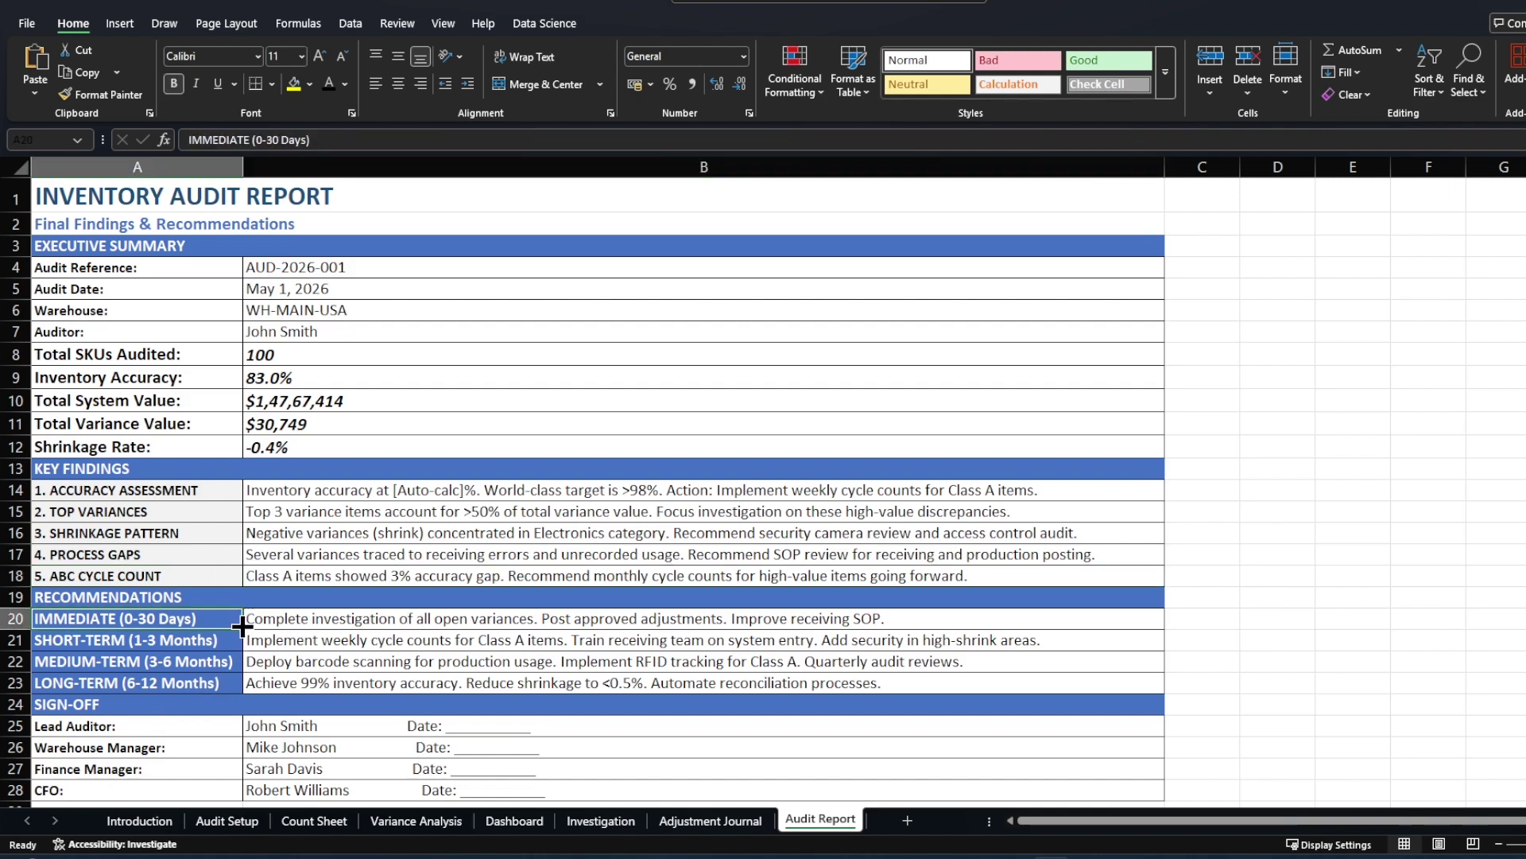
pyautogui.click(120, 641)
pyautogui.click(101, 667)
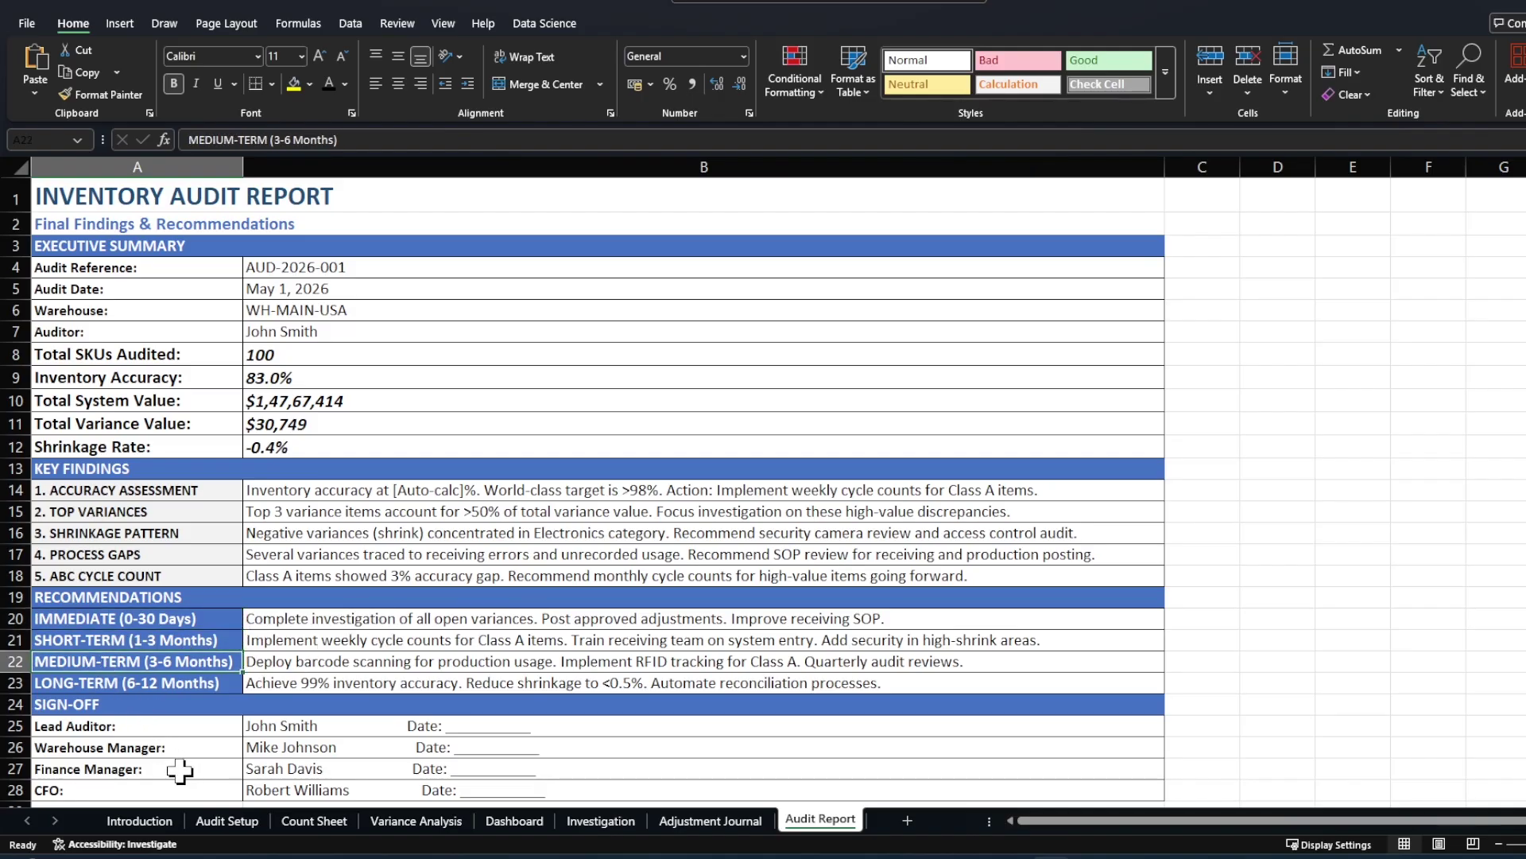
# - Check the Audit Report's Sign-Off section for the Lead Auditor, Warehouse Manager, Finance Manager and CFO
pyautogui.click(135, 705)
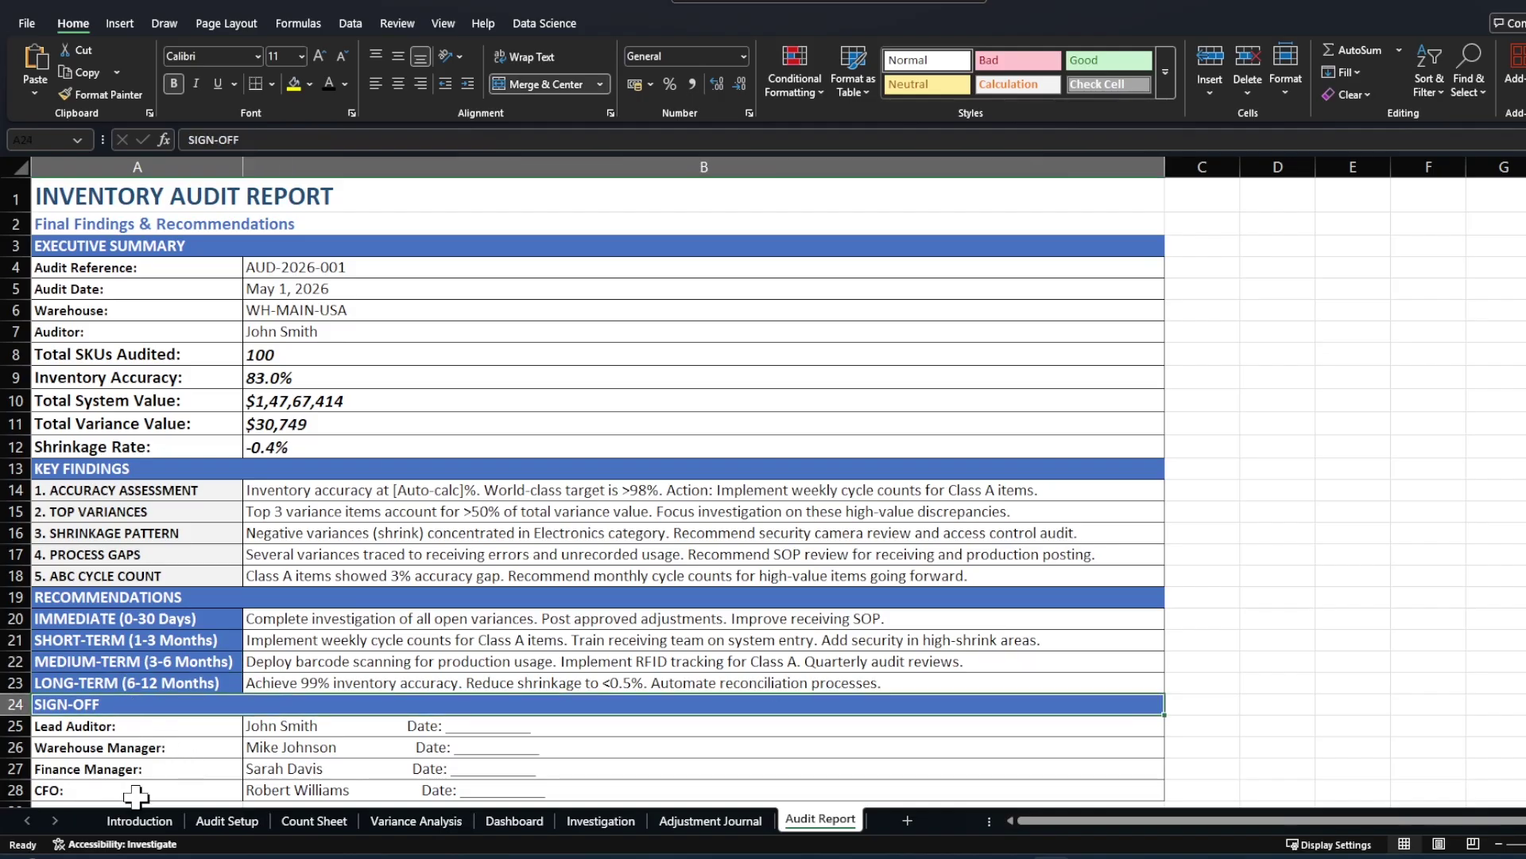
pyautogui.click(216, 730)
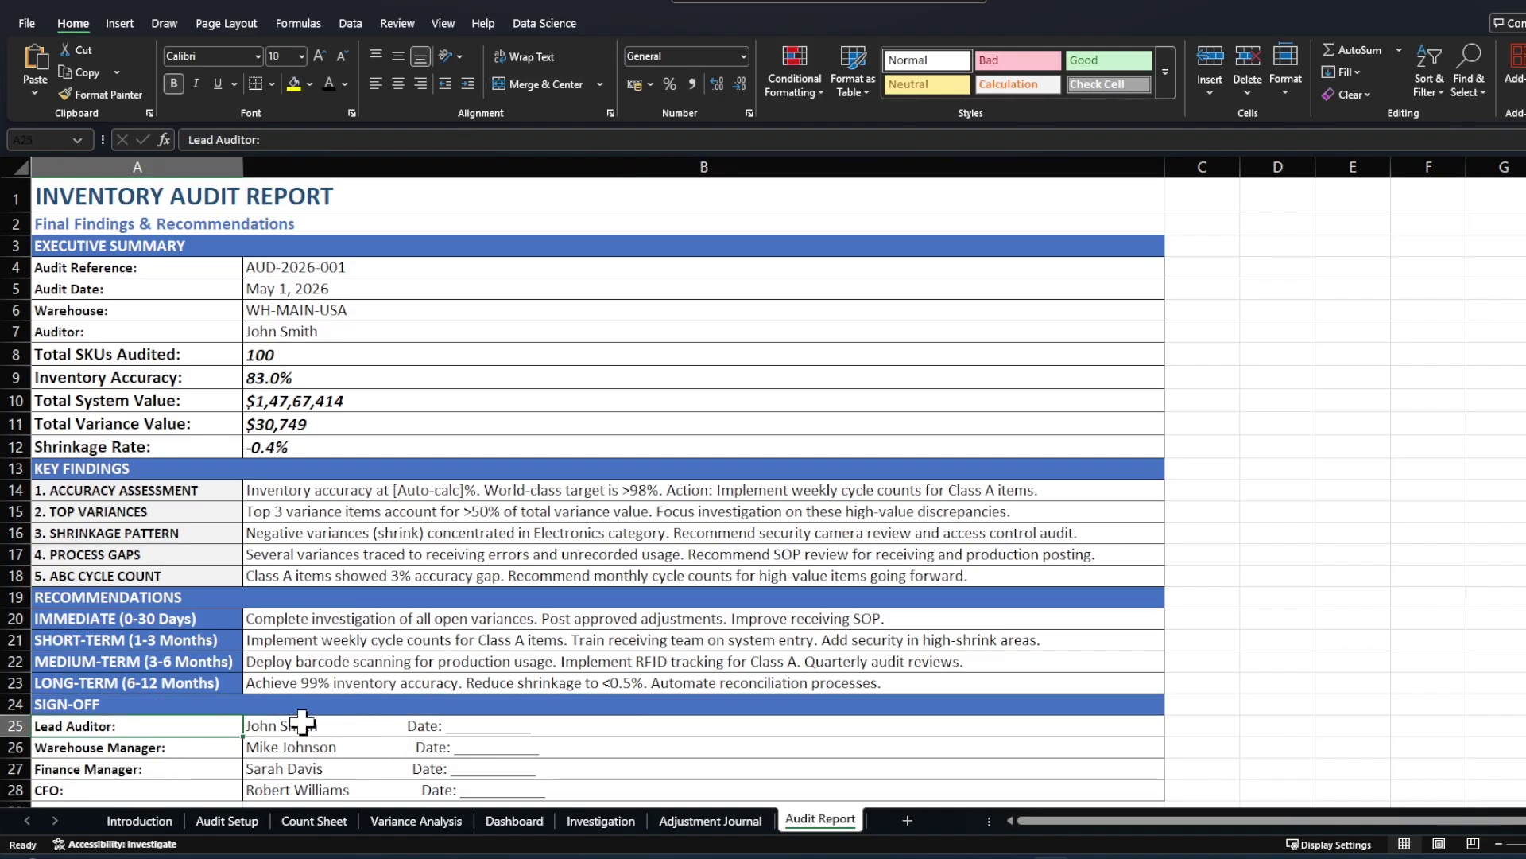
pyautogui.click(218, 747)
pyautogui.click(216, 770)
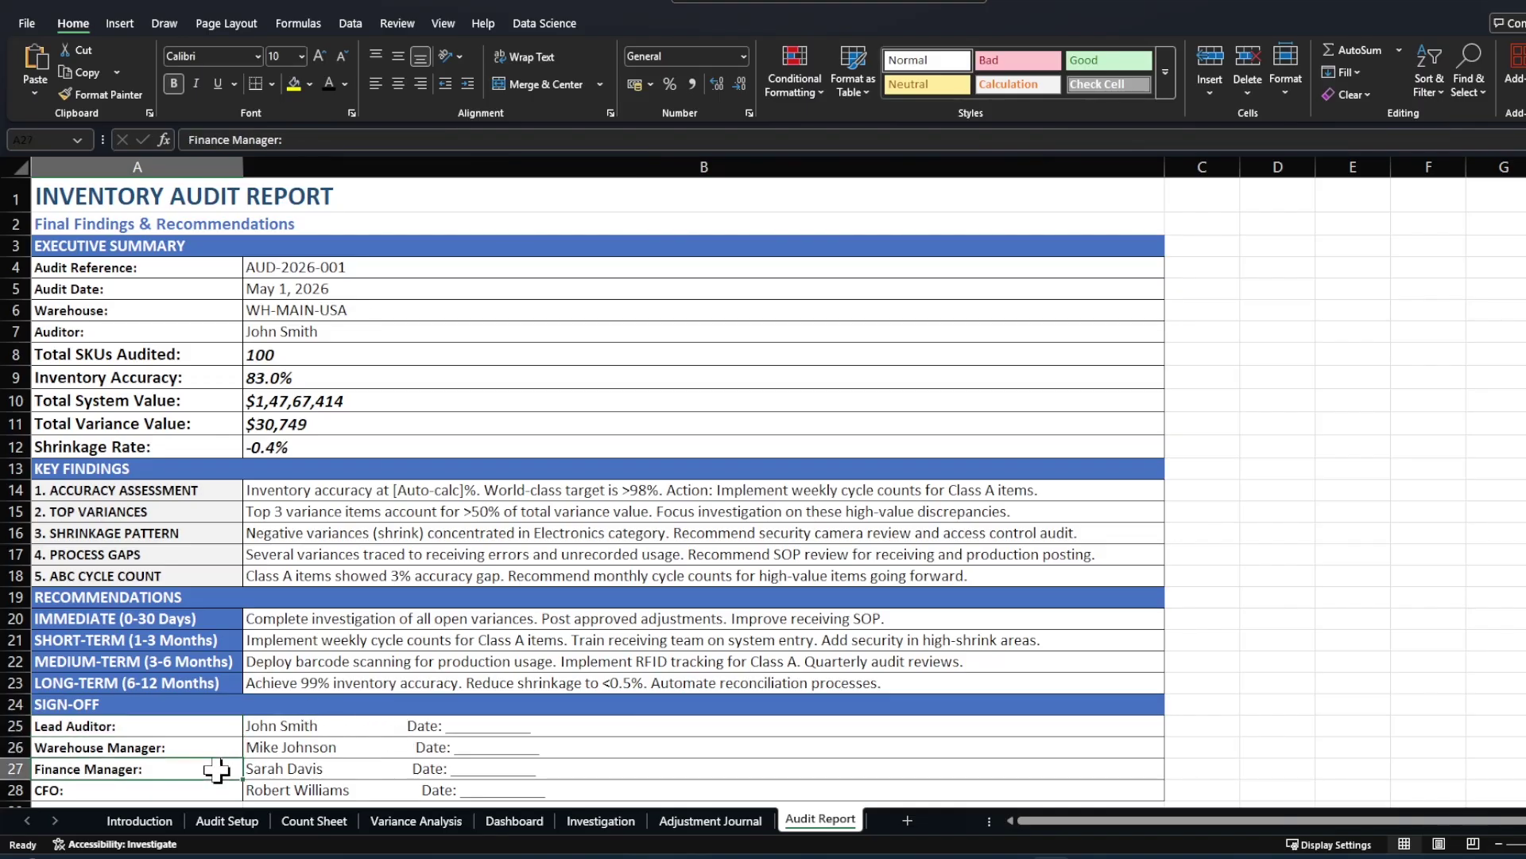
pyautogui.click(213, 790)
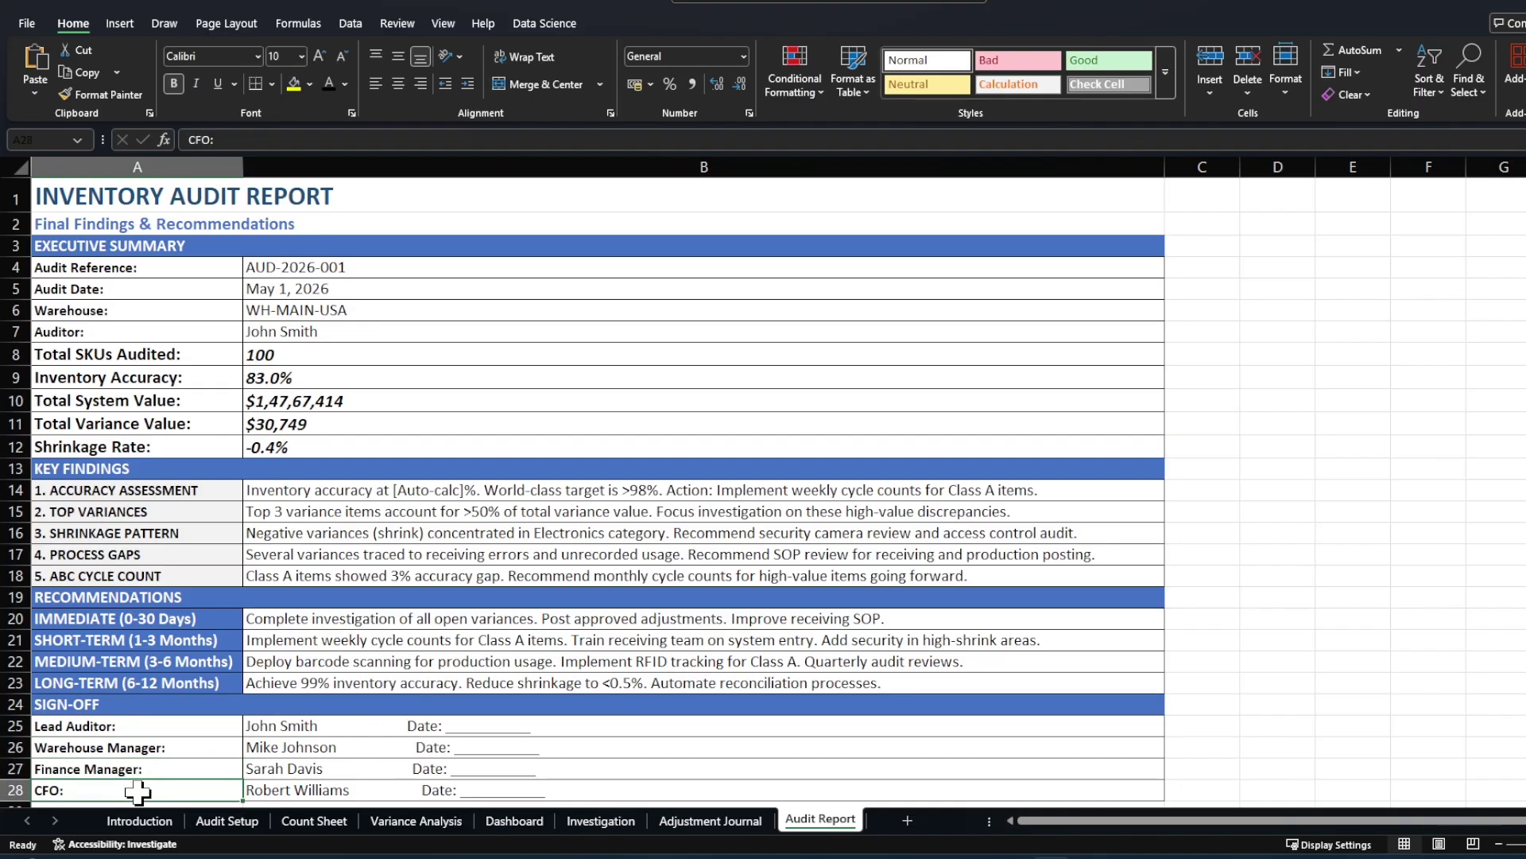